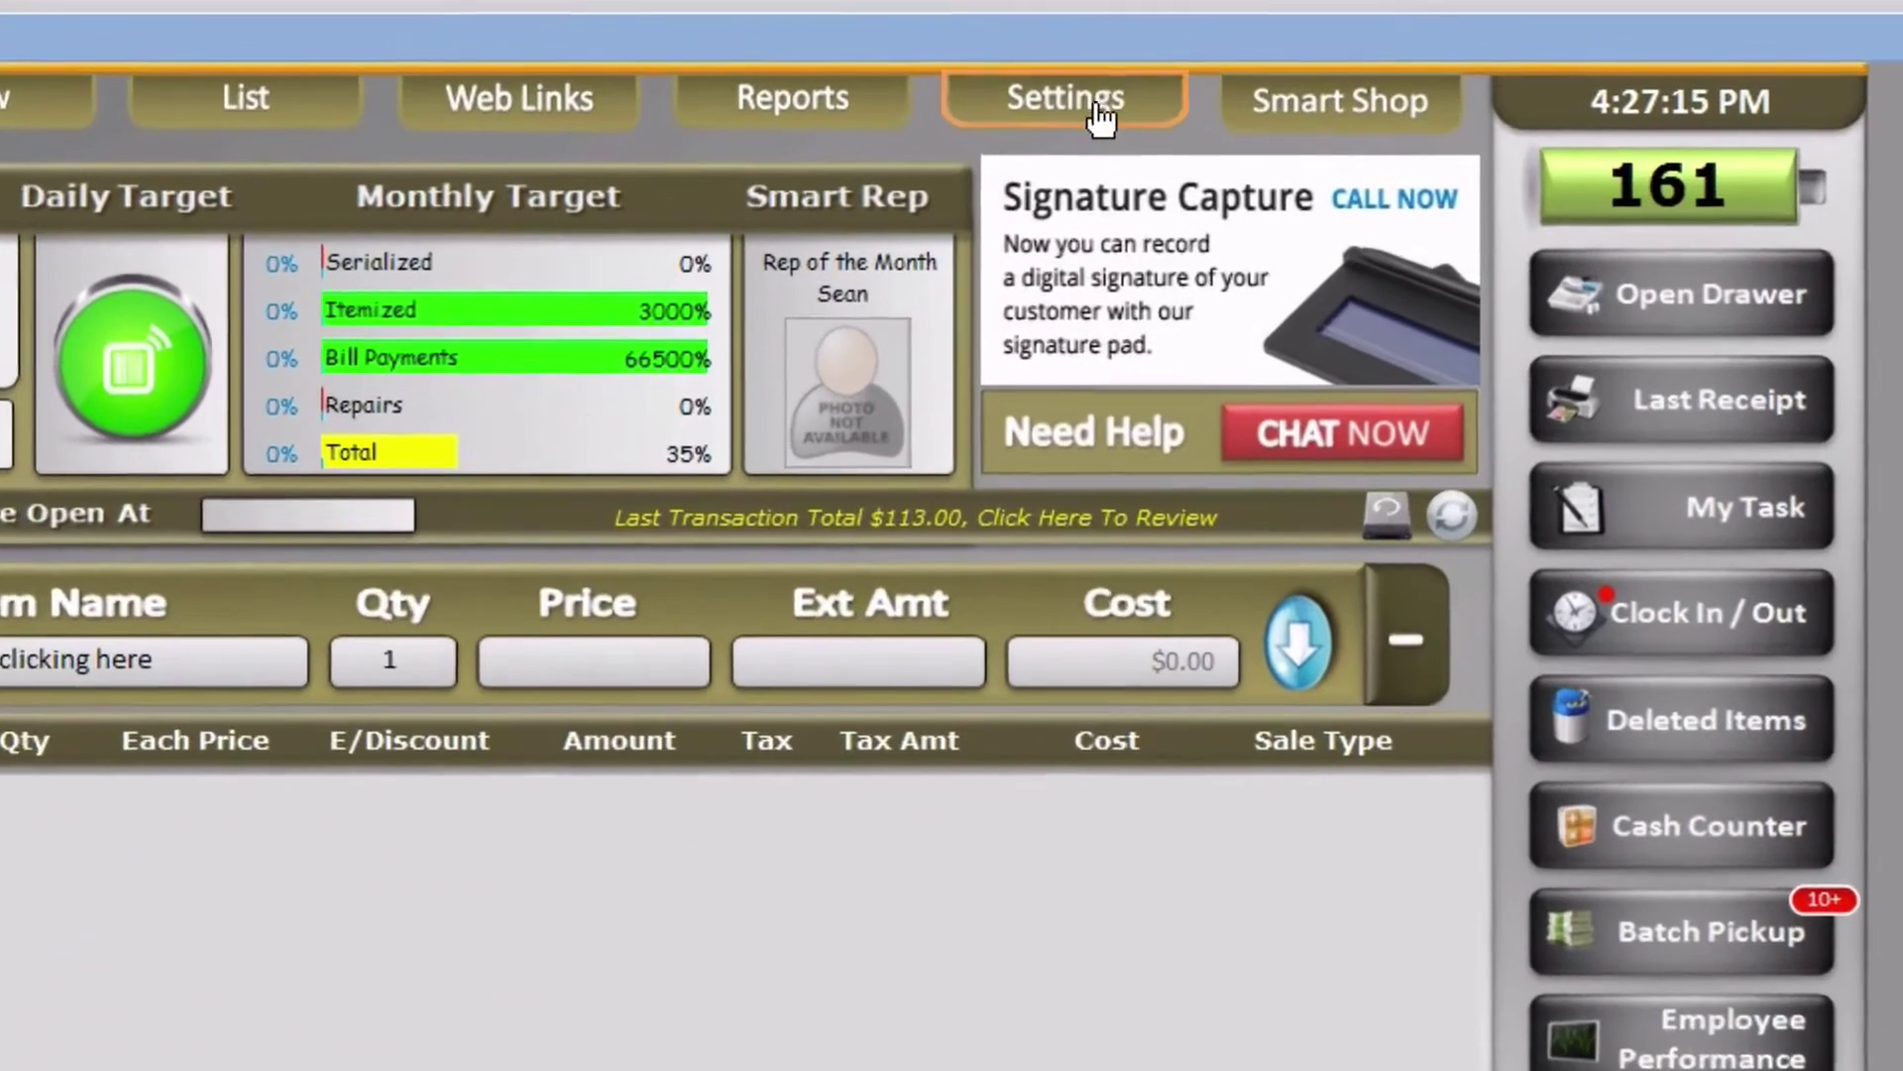
# Step: Store the Boost Mobile Upgrade Eligibility portal username and password under Settings > Admin Tools
pyautogui.click(1057, 79)
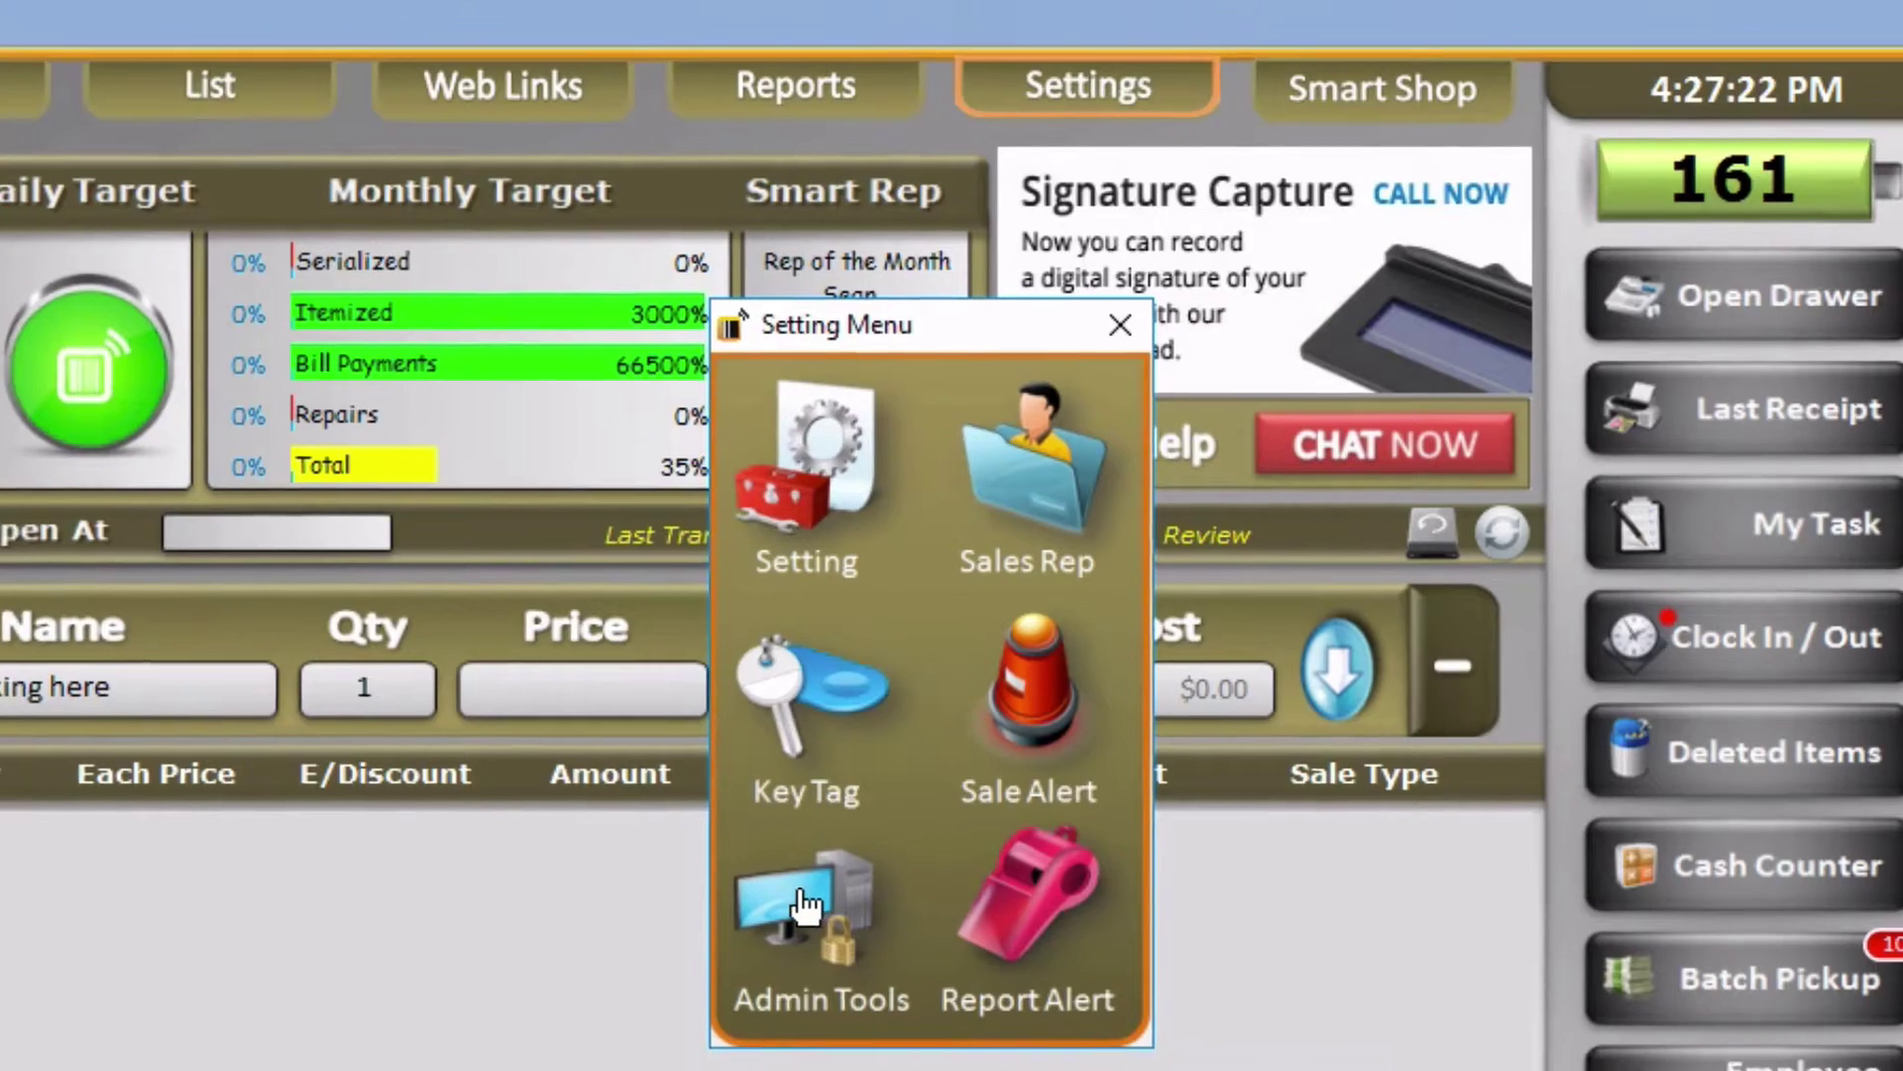
pyautogui.click(781, 919)
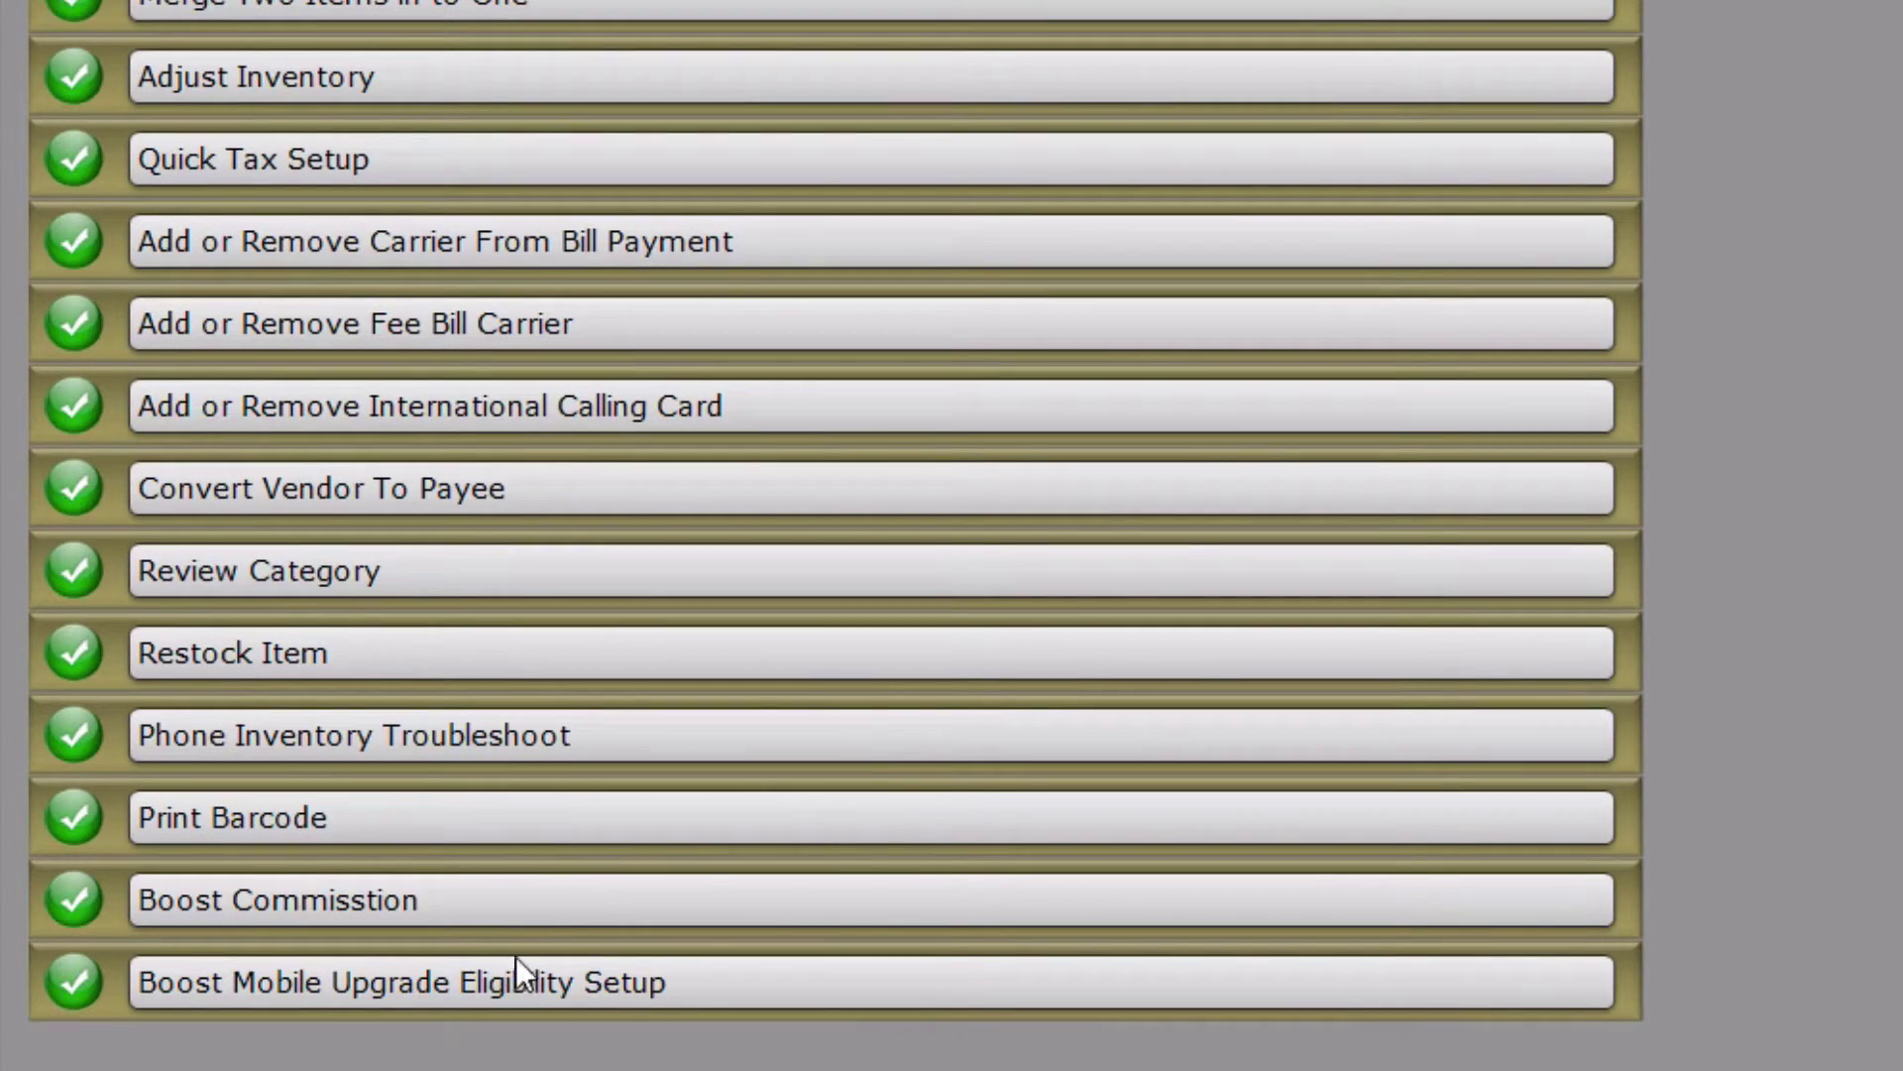
pyautogui.click(497, 981)
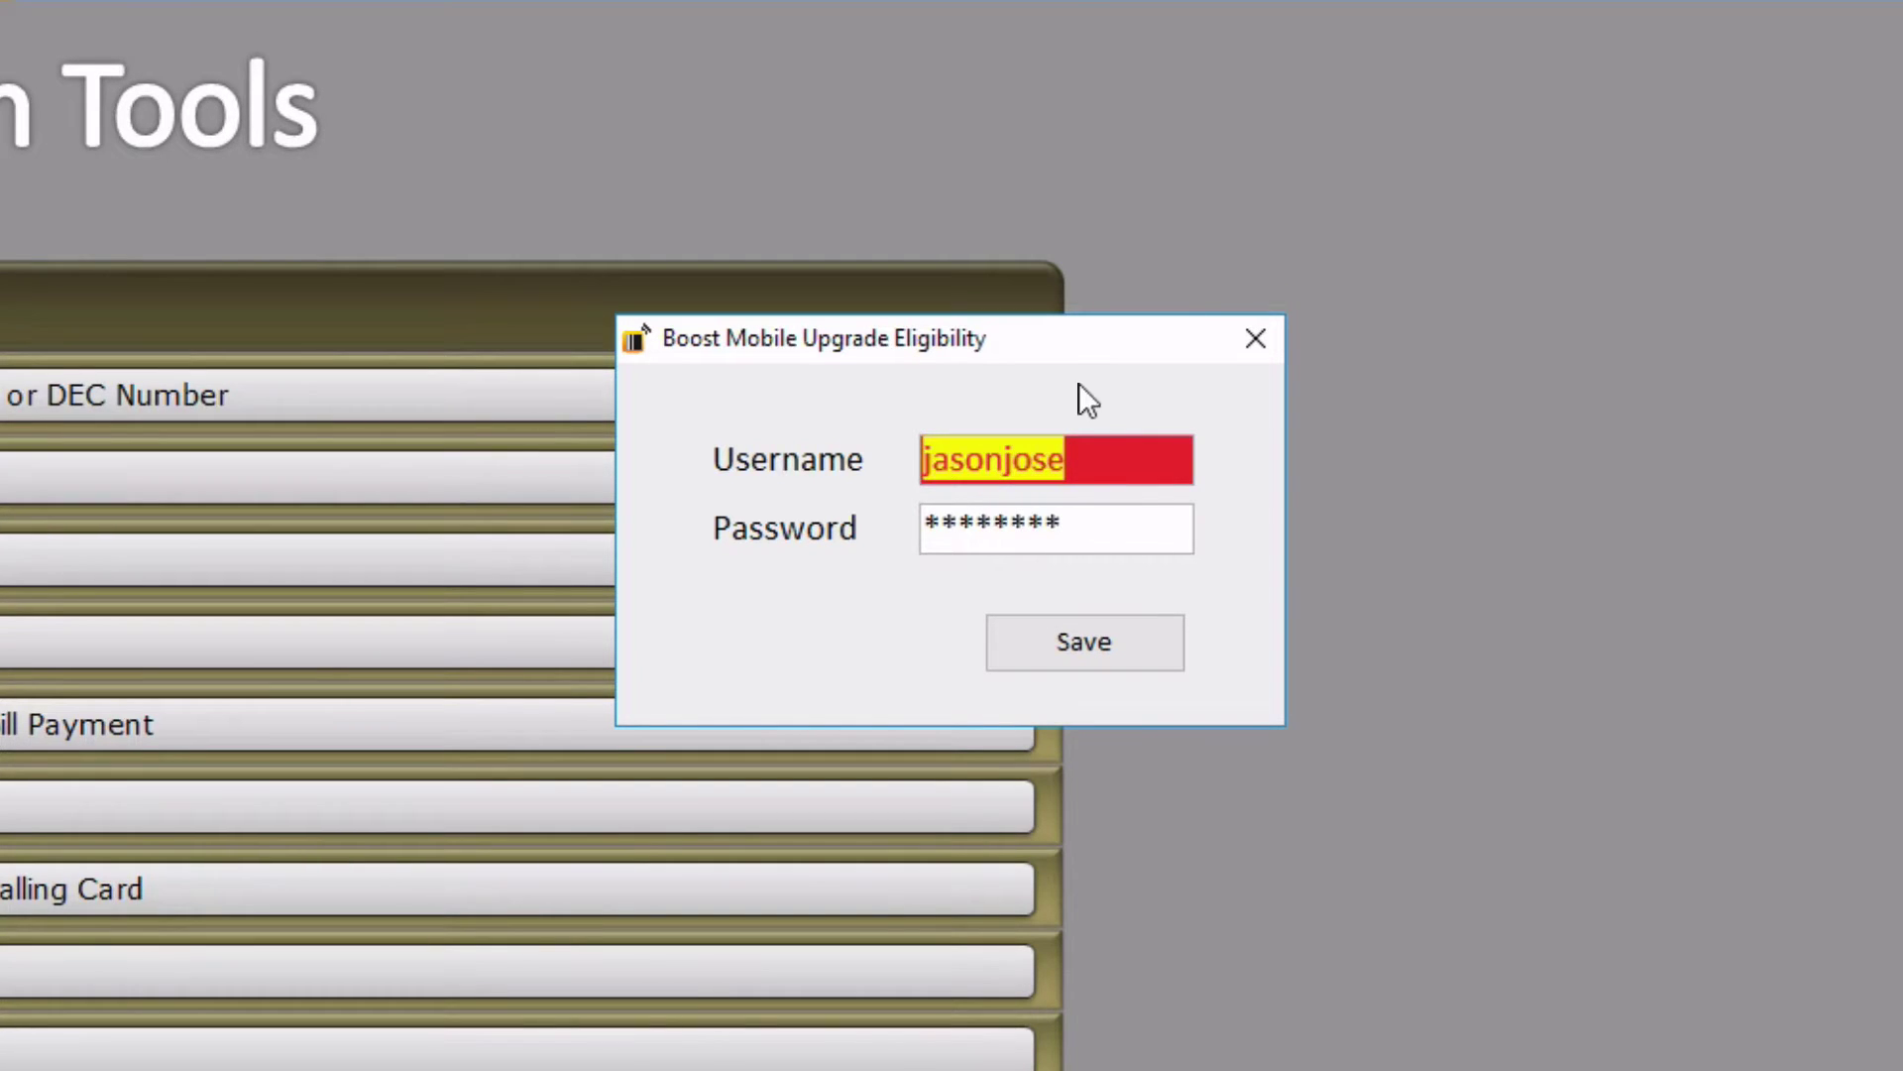
pyautogui.click(1094, 634)
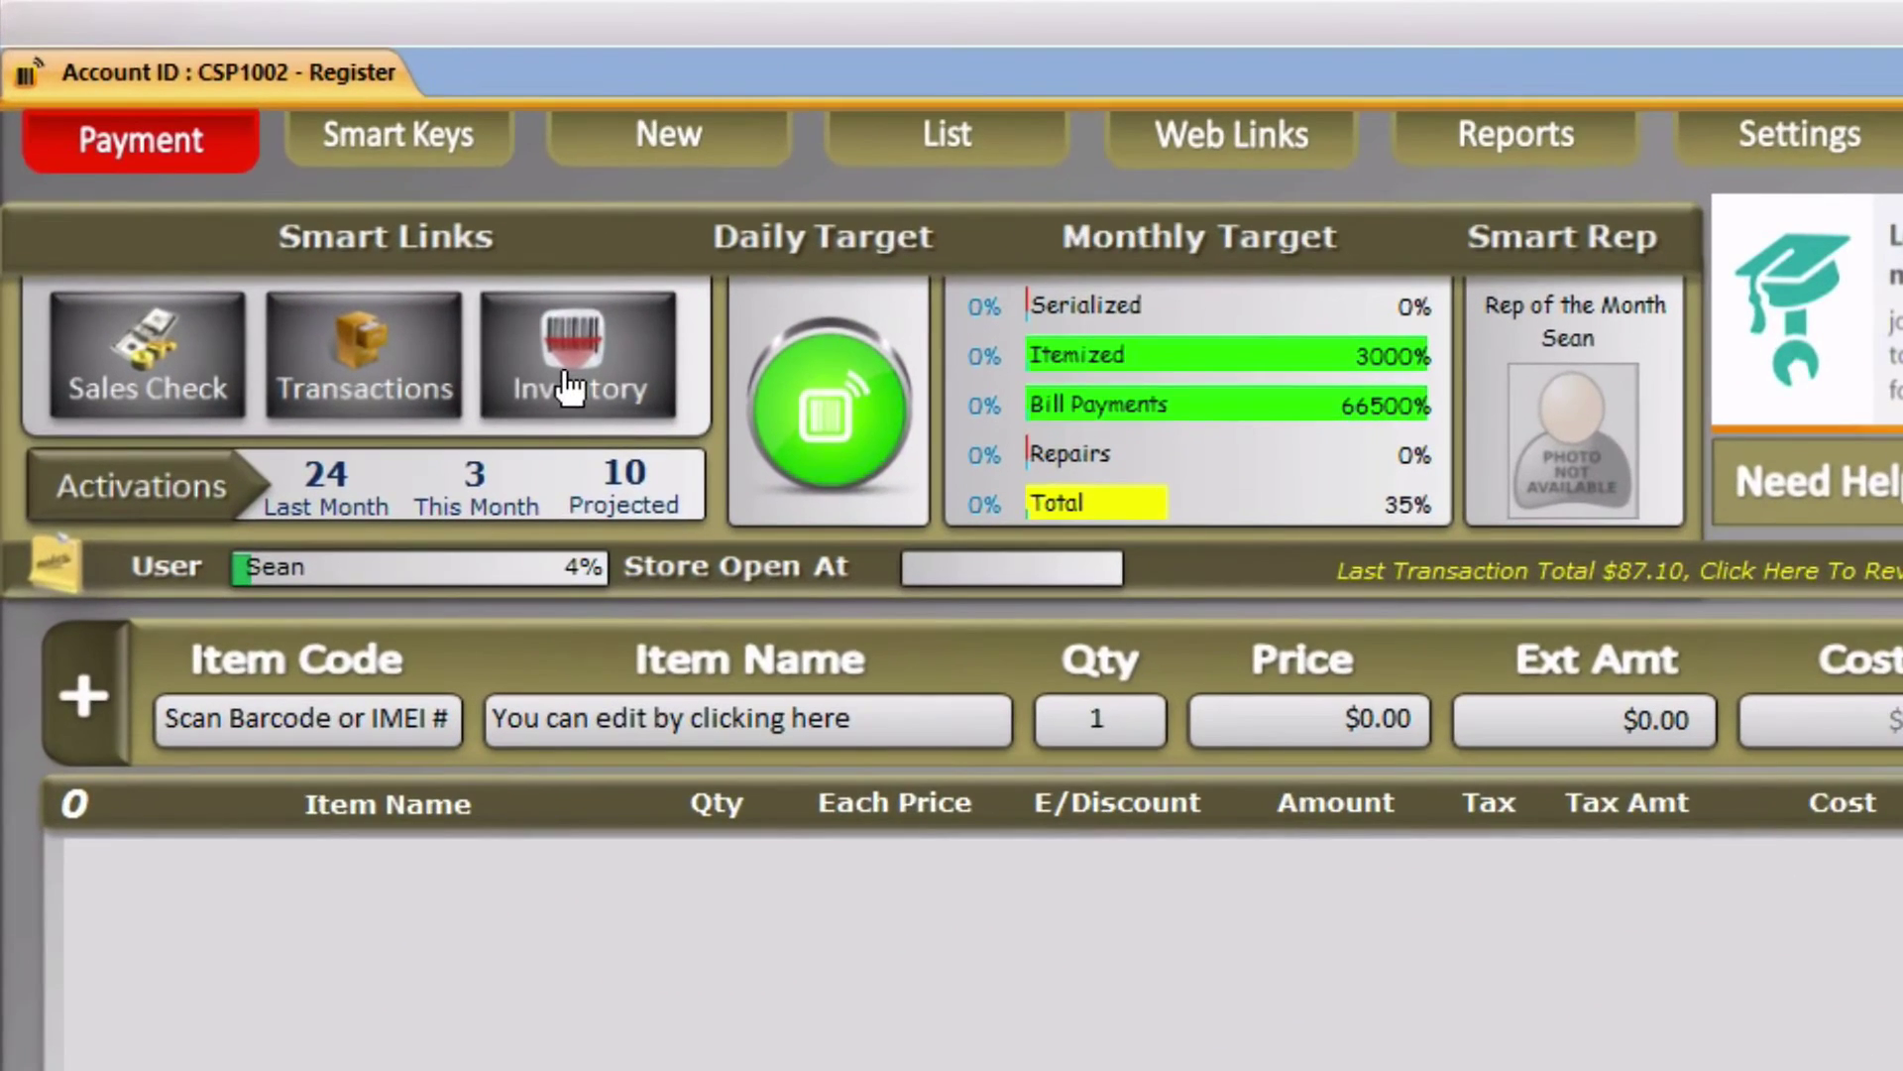
# Step: Open BALI BOOST MOBILE in the Boost Mobile inventory and start selling its first IMEI unit
pyautogui.click(503, 349)
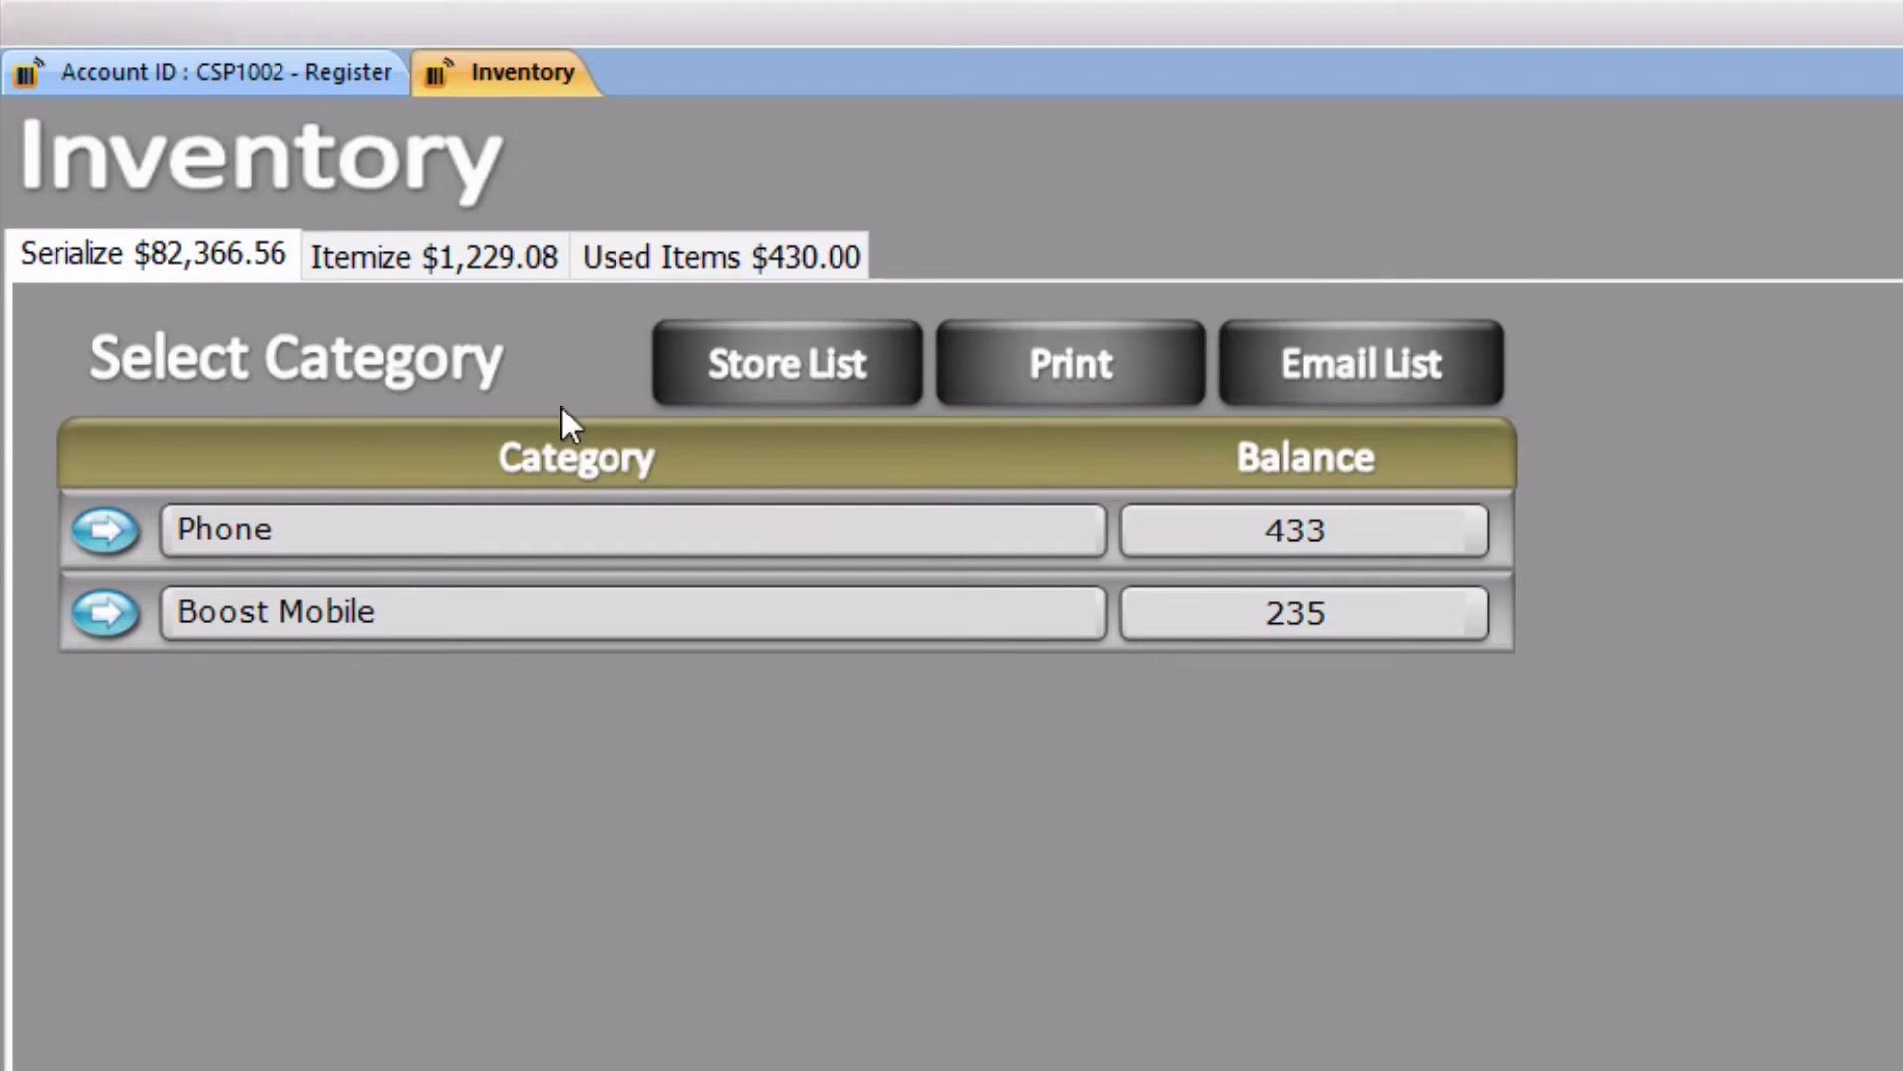
pyautogui.click(128, 617)
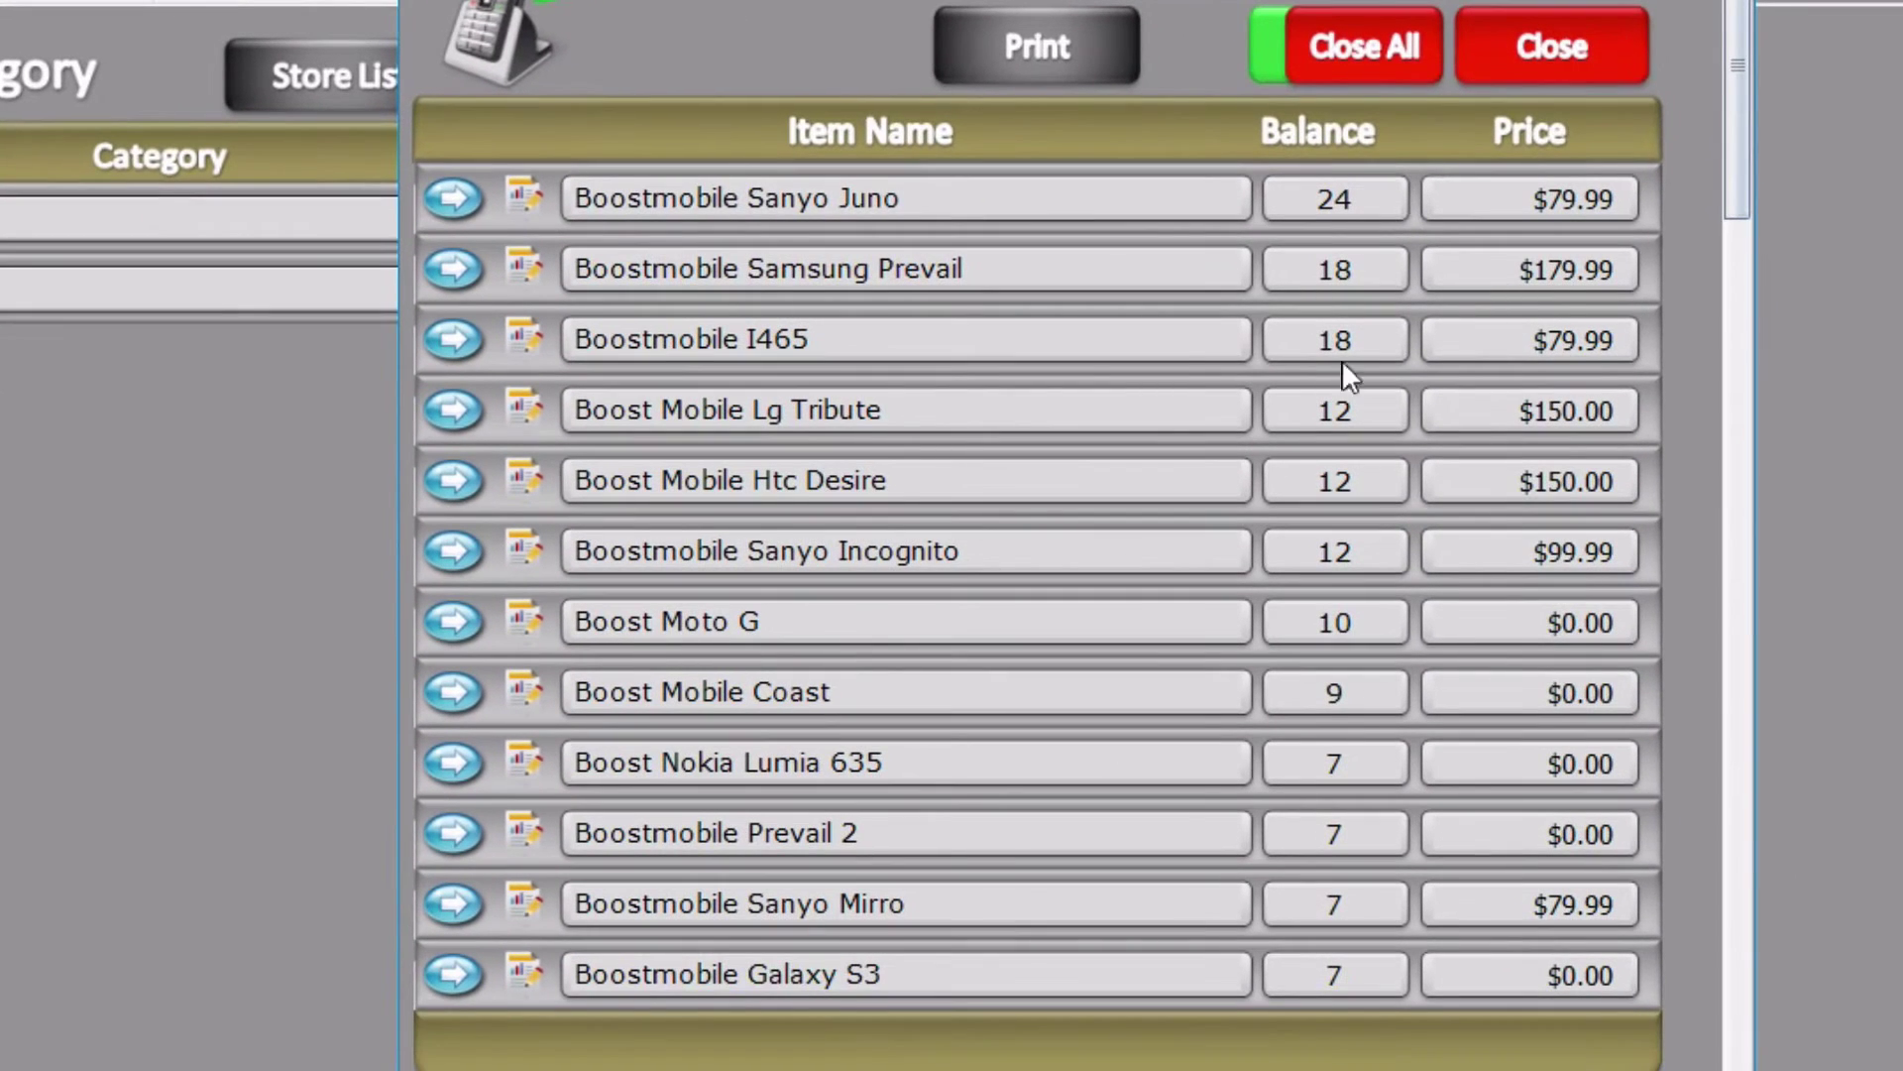
pyautogui.moveTo(1733, 162); pyautogui.dragTo(1715, 535)
pyautogui.click(456, 905)
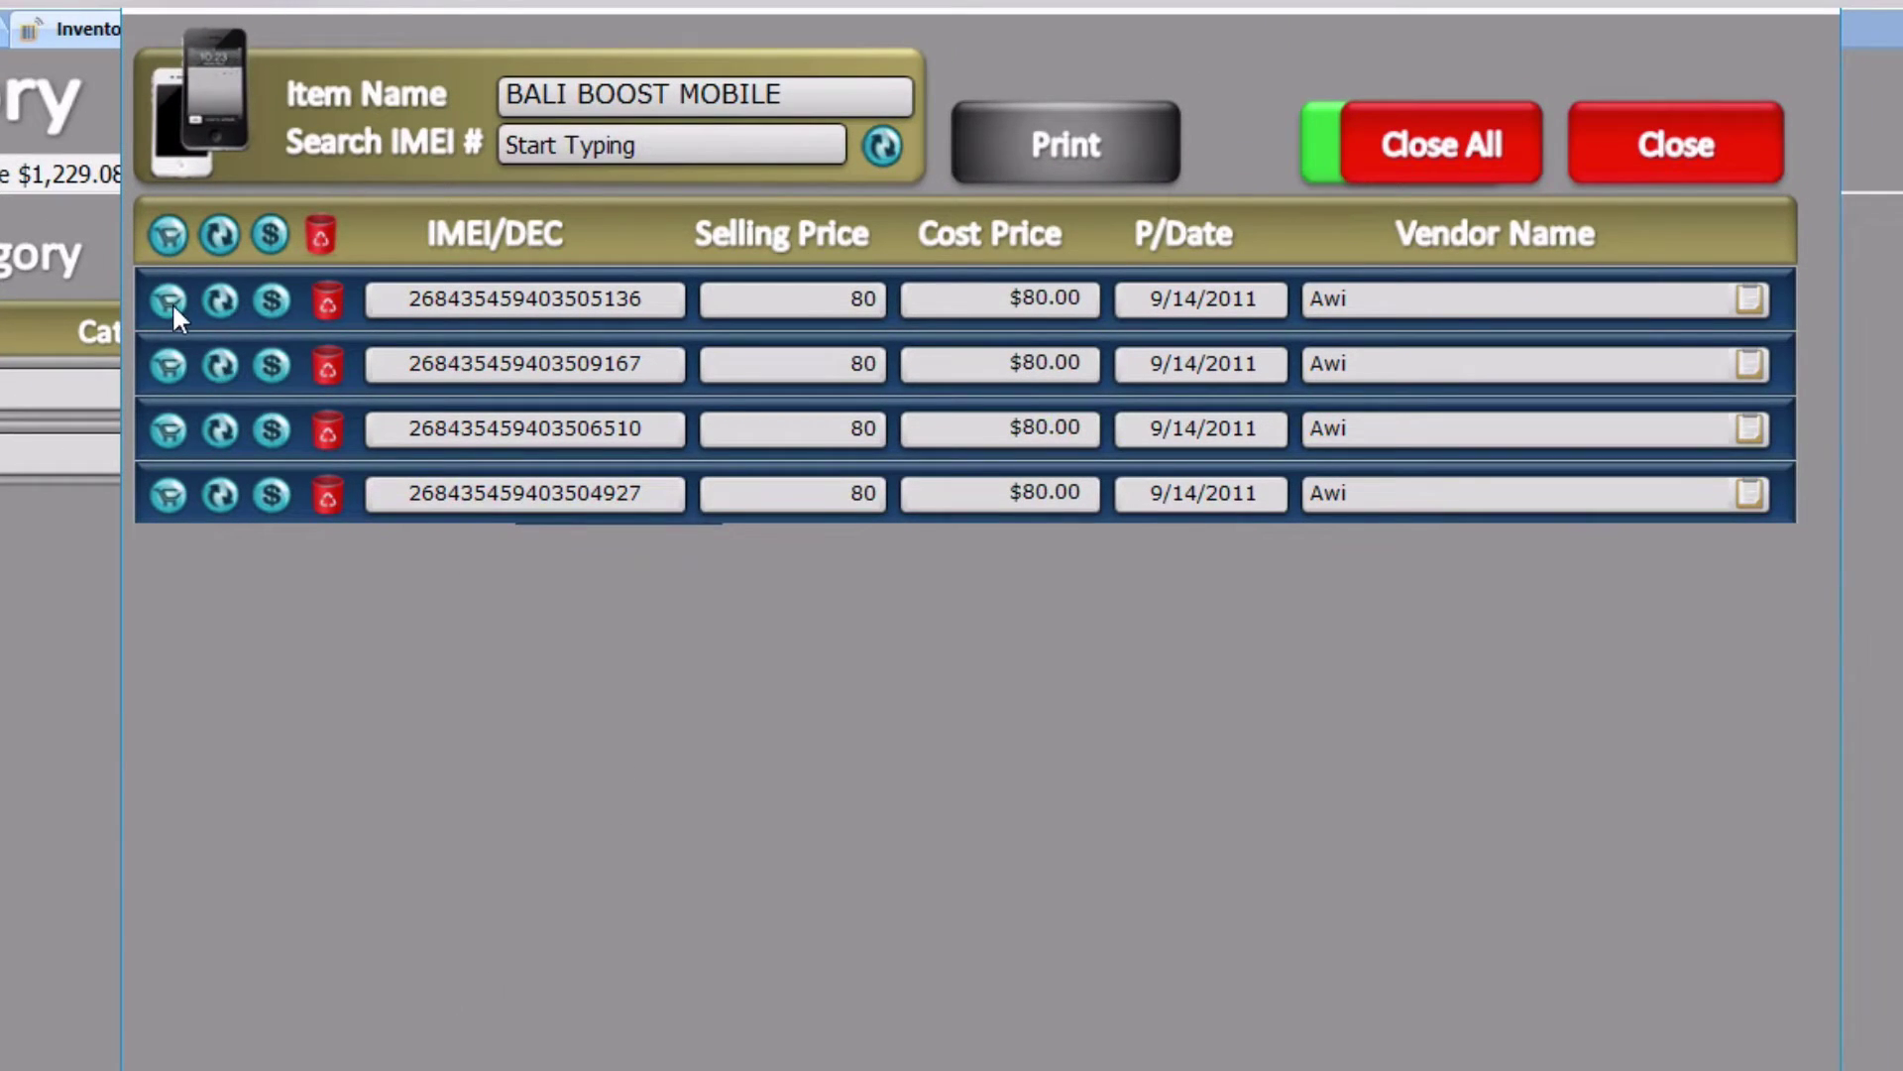
pyautogui.click(171, 301)
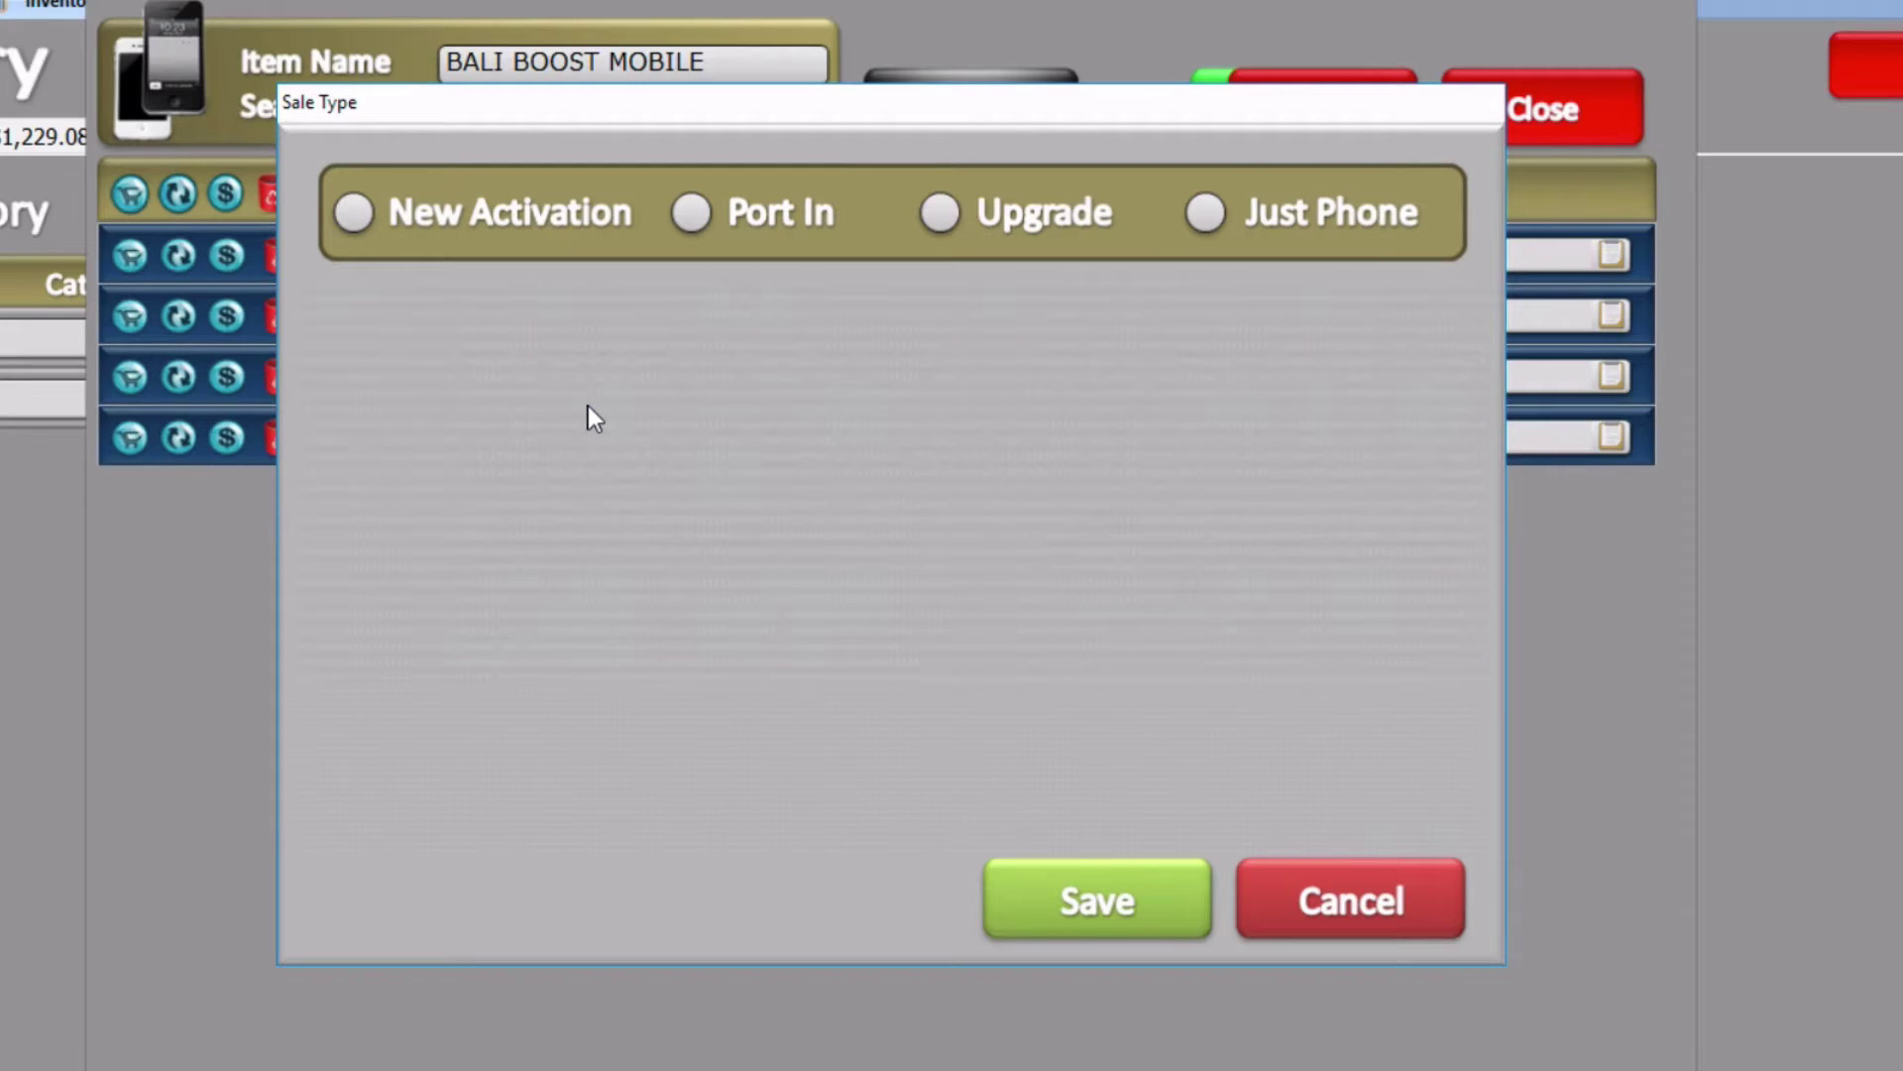
# Step: Try the Port In, Upgrade and Just Phone sale types, then settle on New Activation
pyautogui.click(393, 218)
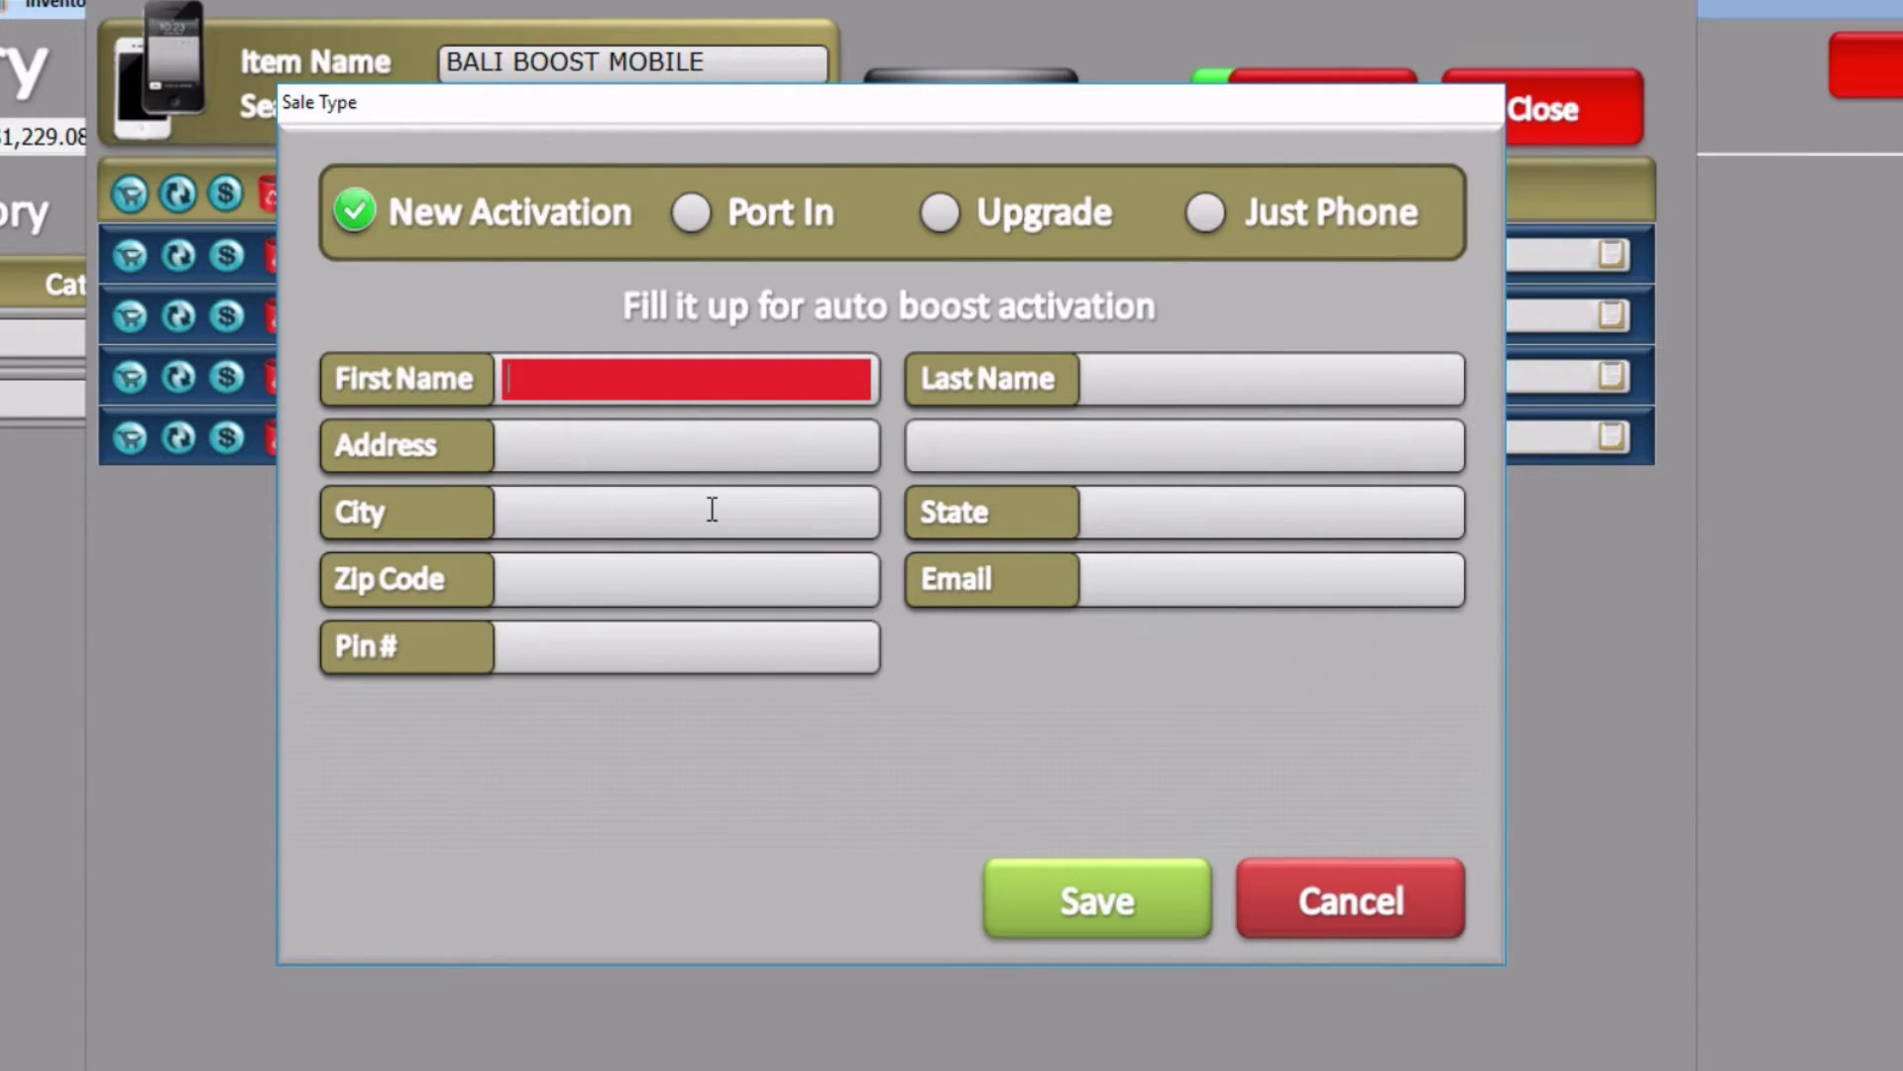
pyautogui.click(698, 212)
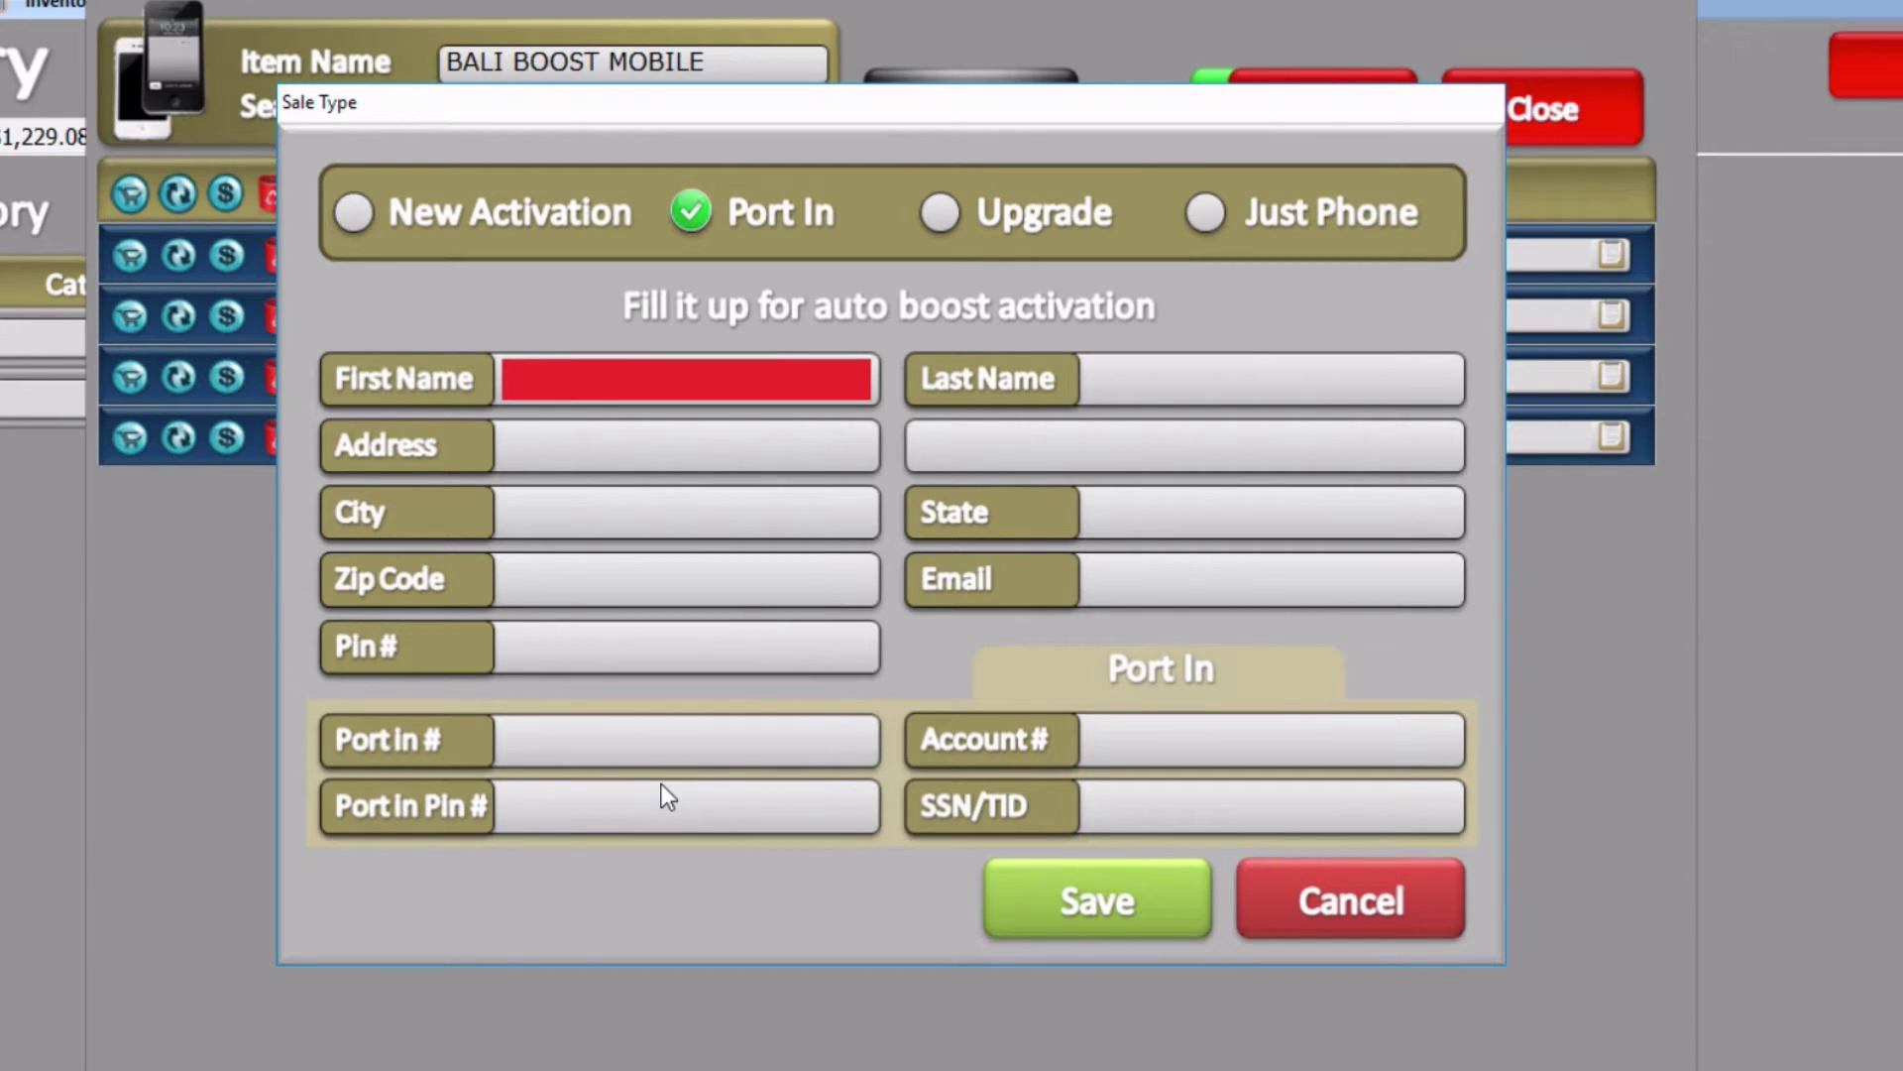
pyautogui.click(662, 785)
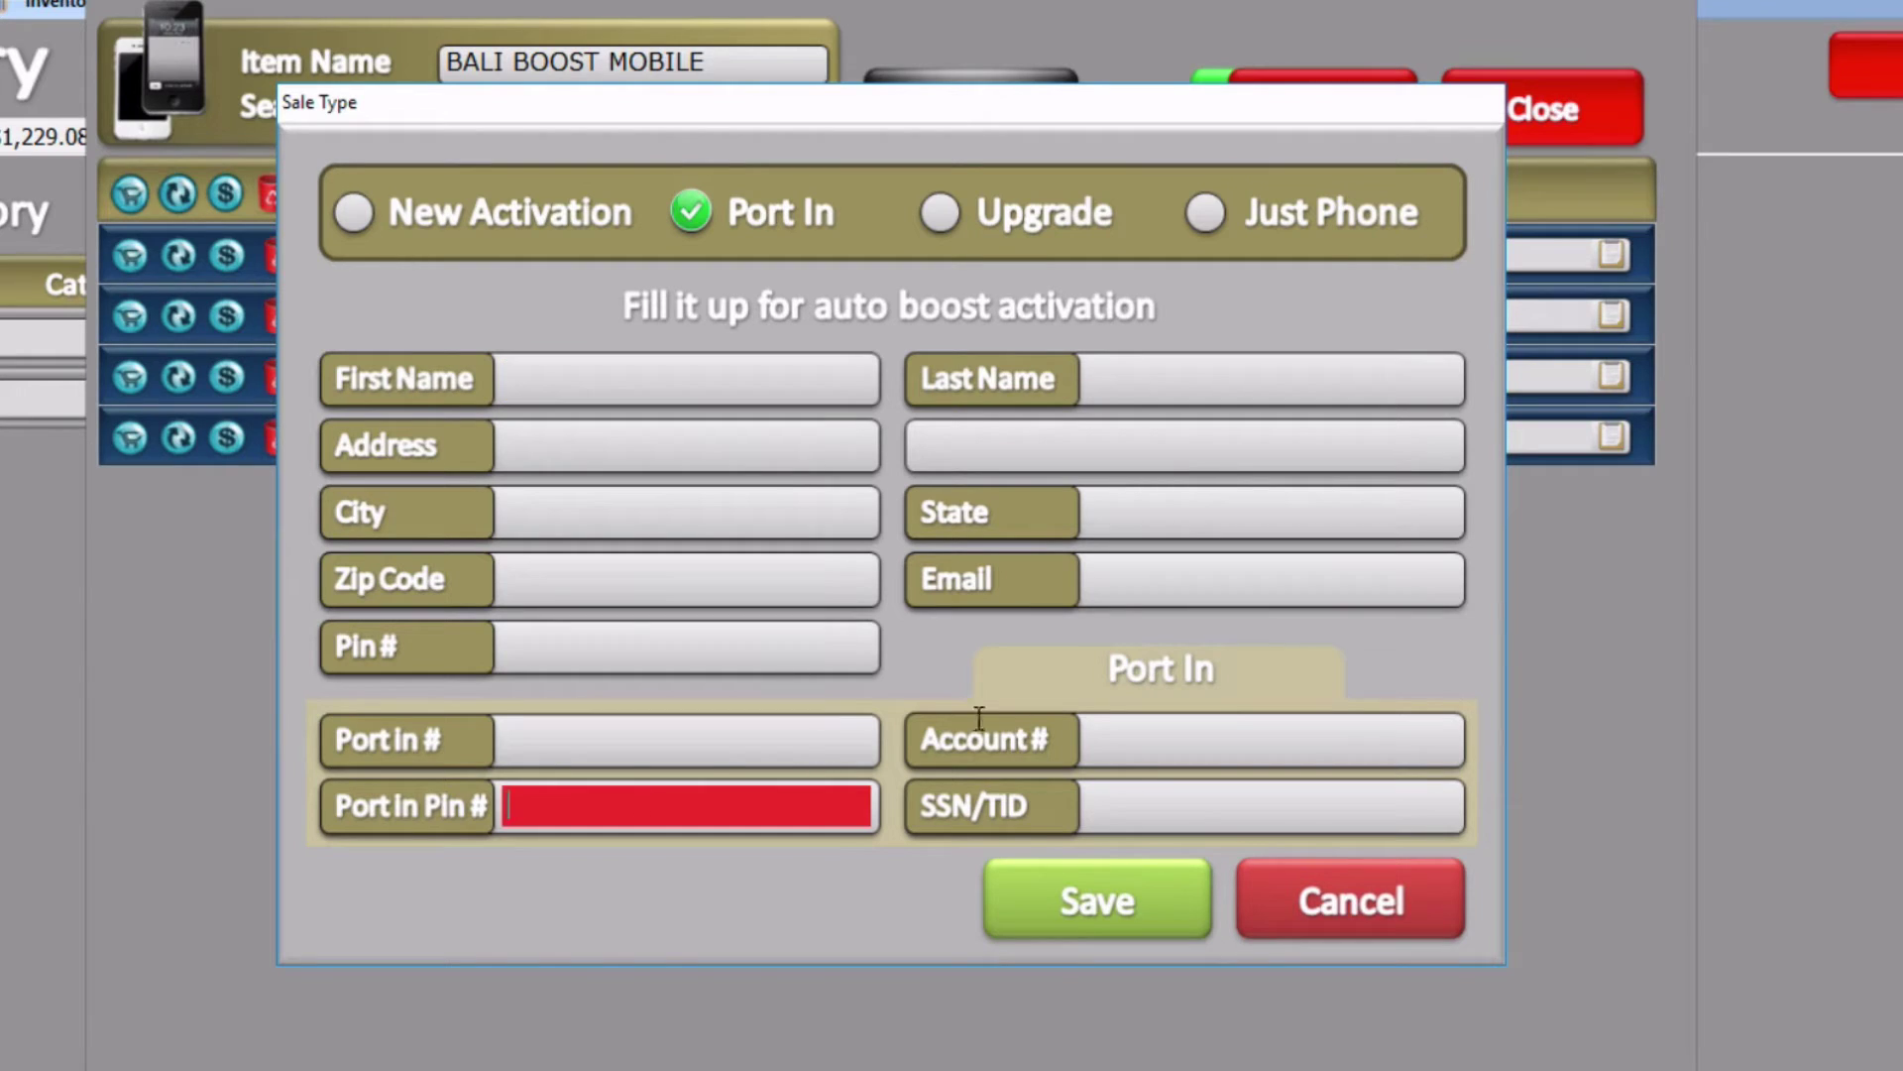
pyautogui.click(1098, 737)
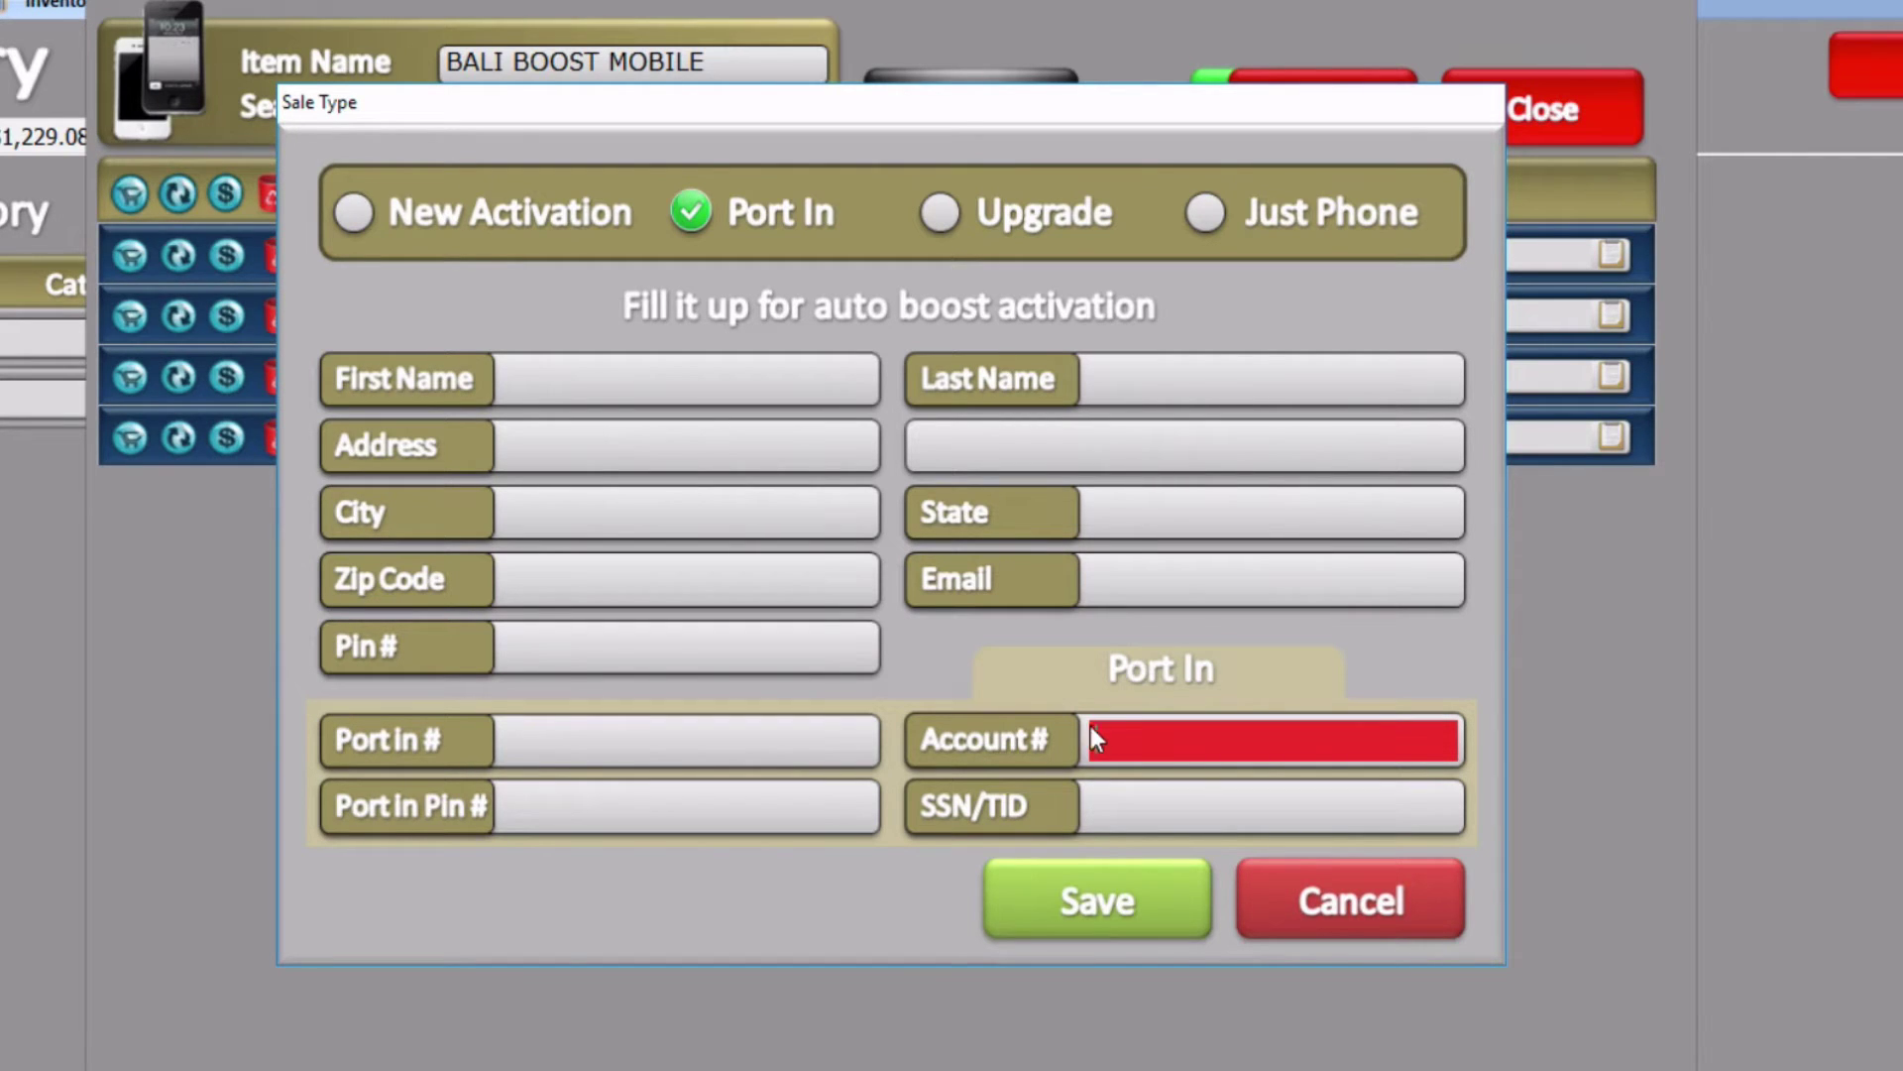
pyautogui.click(937, 213)
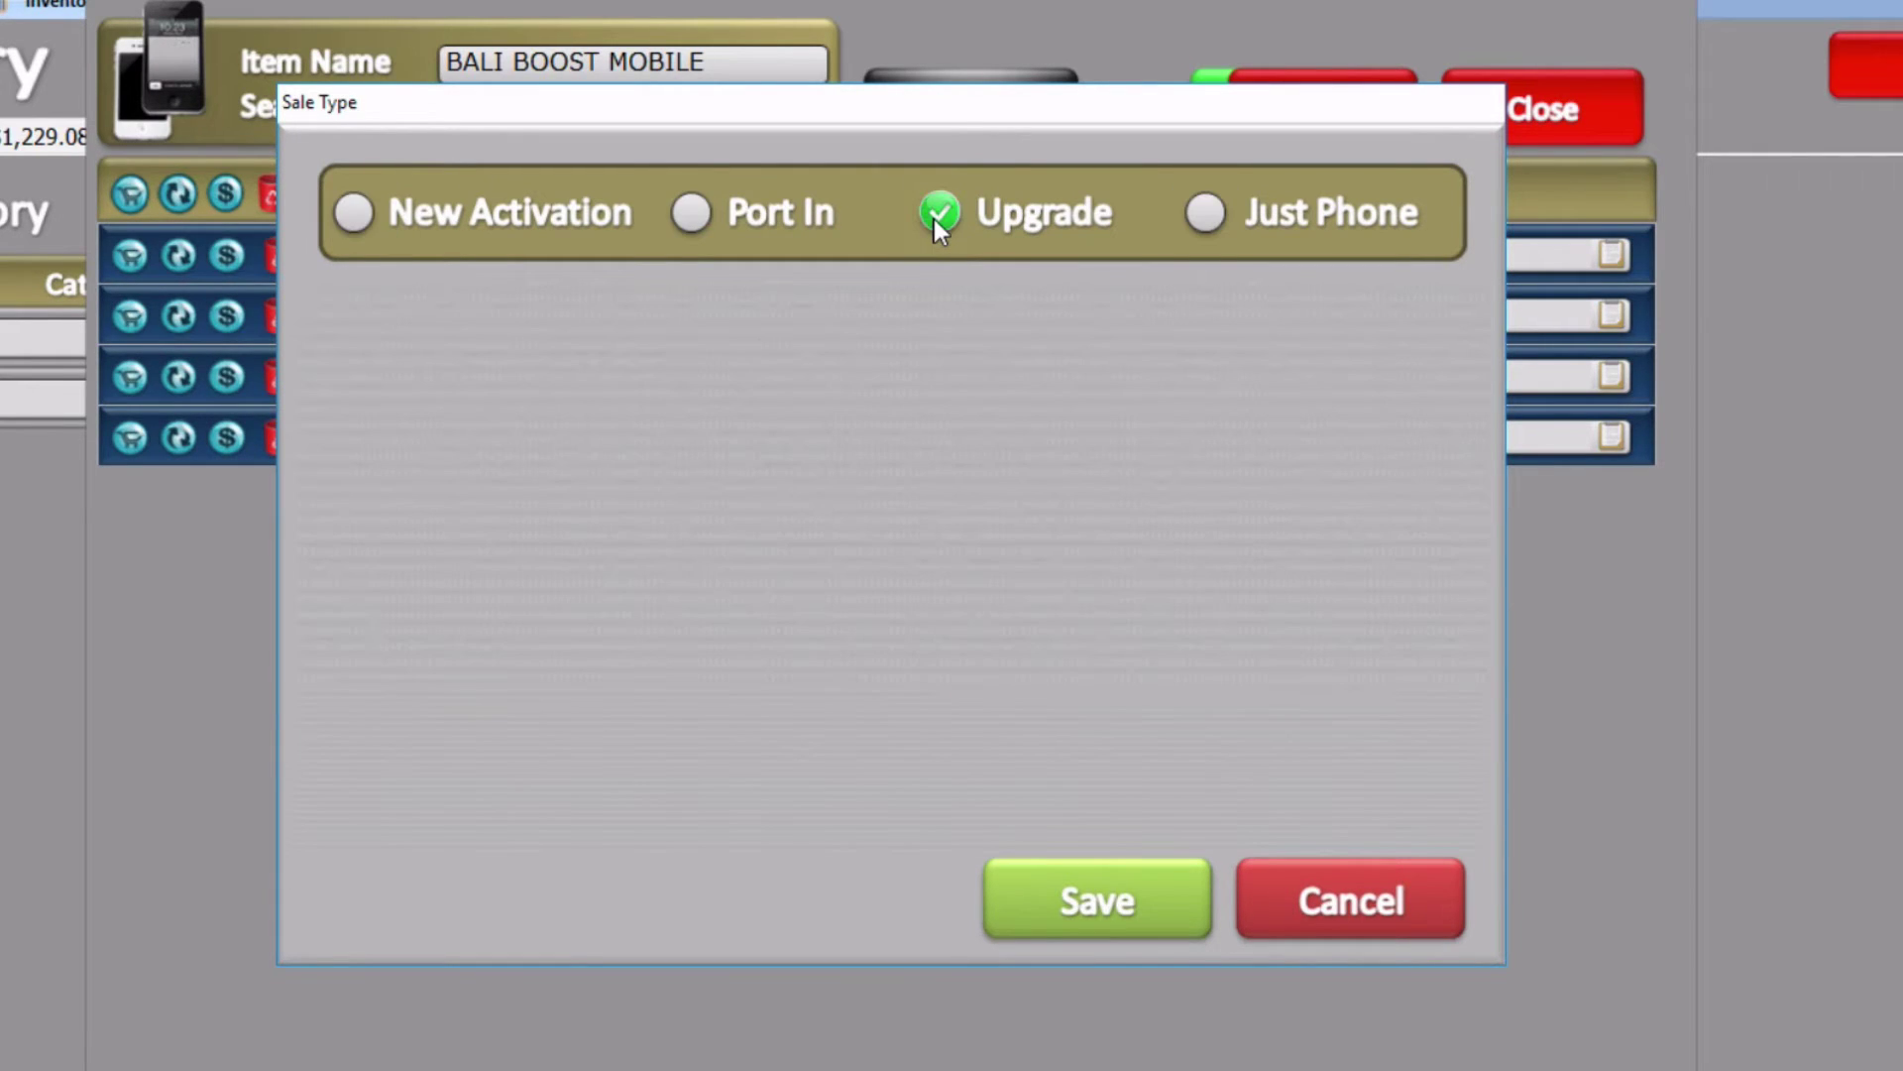
pyautogui.click(1207, 220)
pyautogui.click(1067, 213)
pyautogui.click(1200, 210)
pyautogui.click(532, 212)
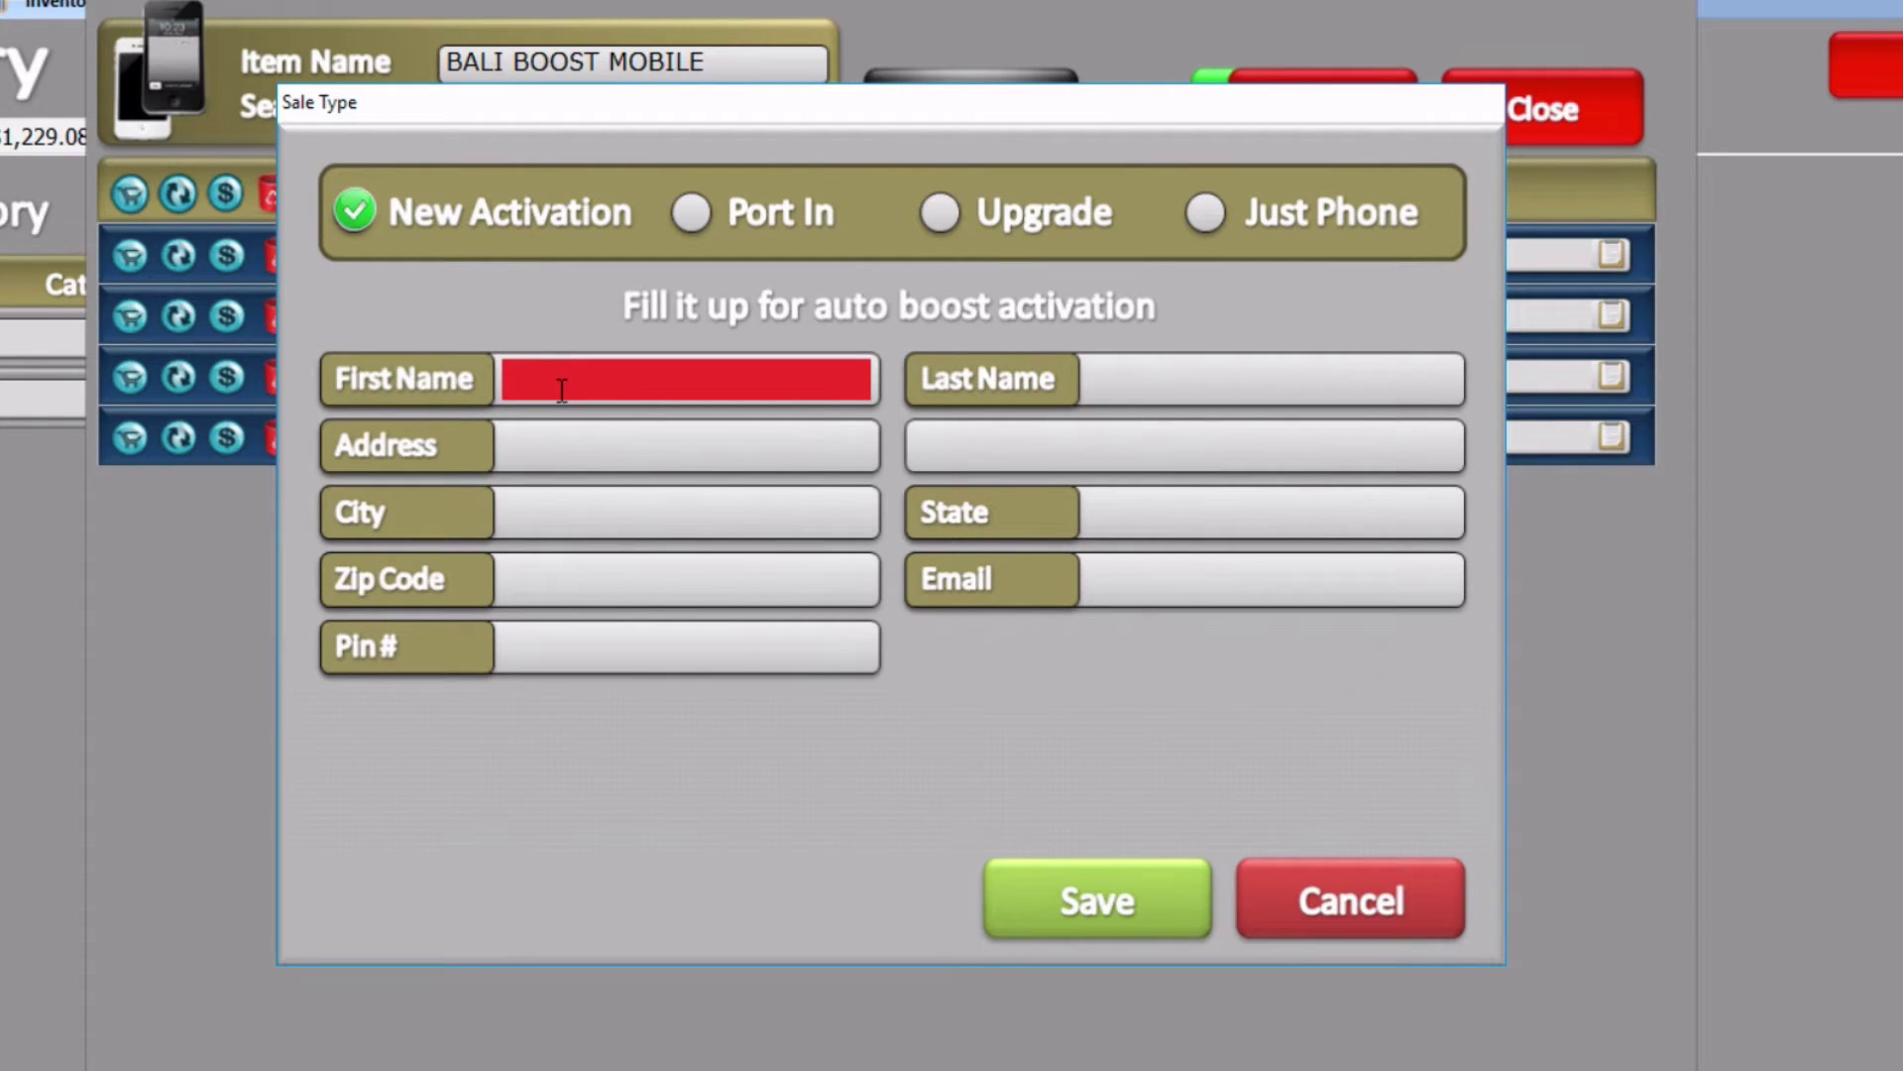
# Step: Enter the customer's first and last name, street address, state, zip code and e-mail, then save
pyautogui.press('Tab')
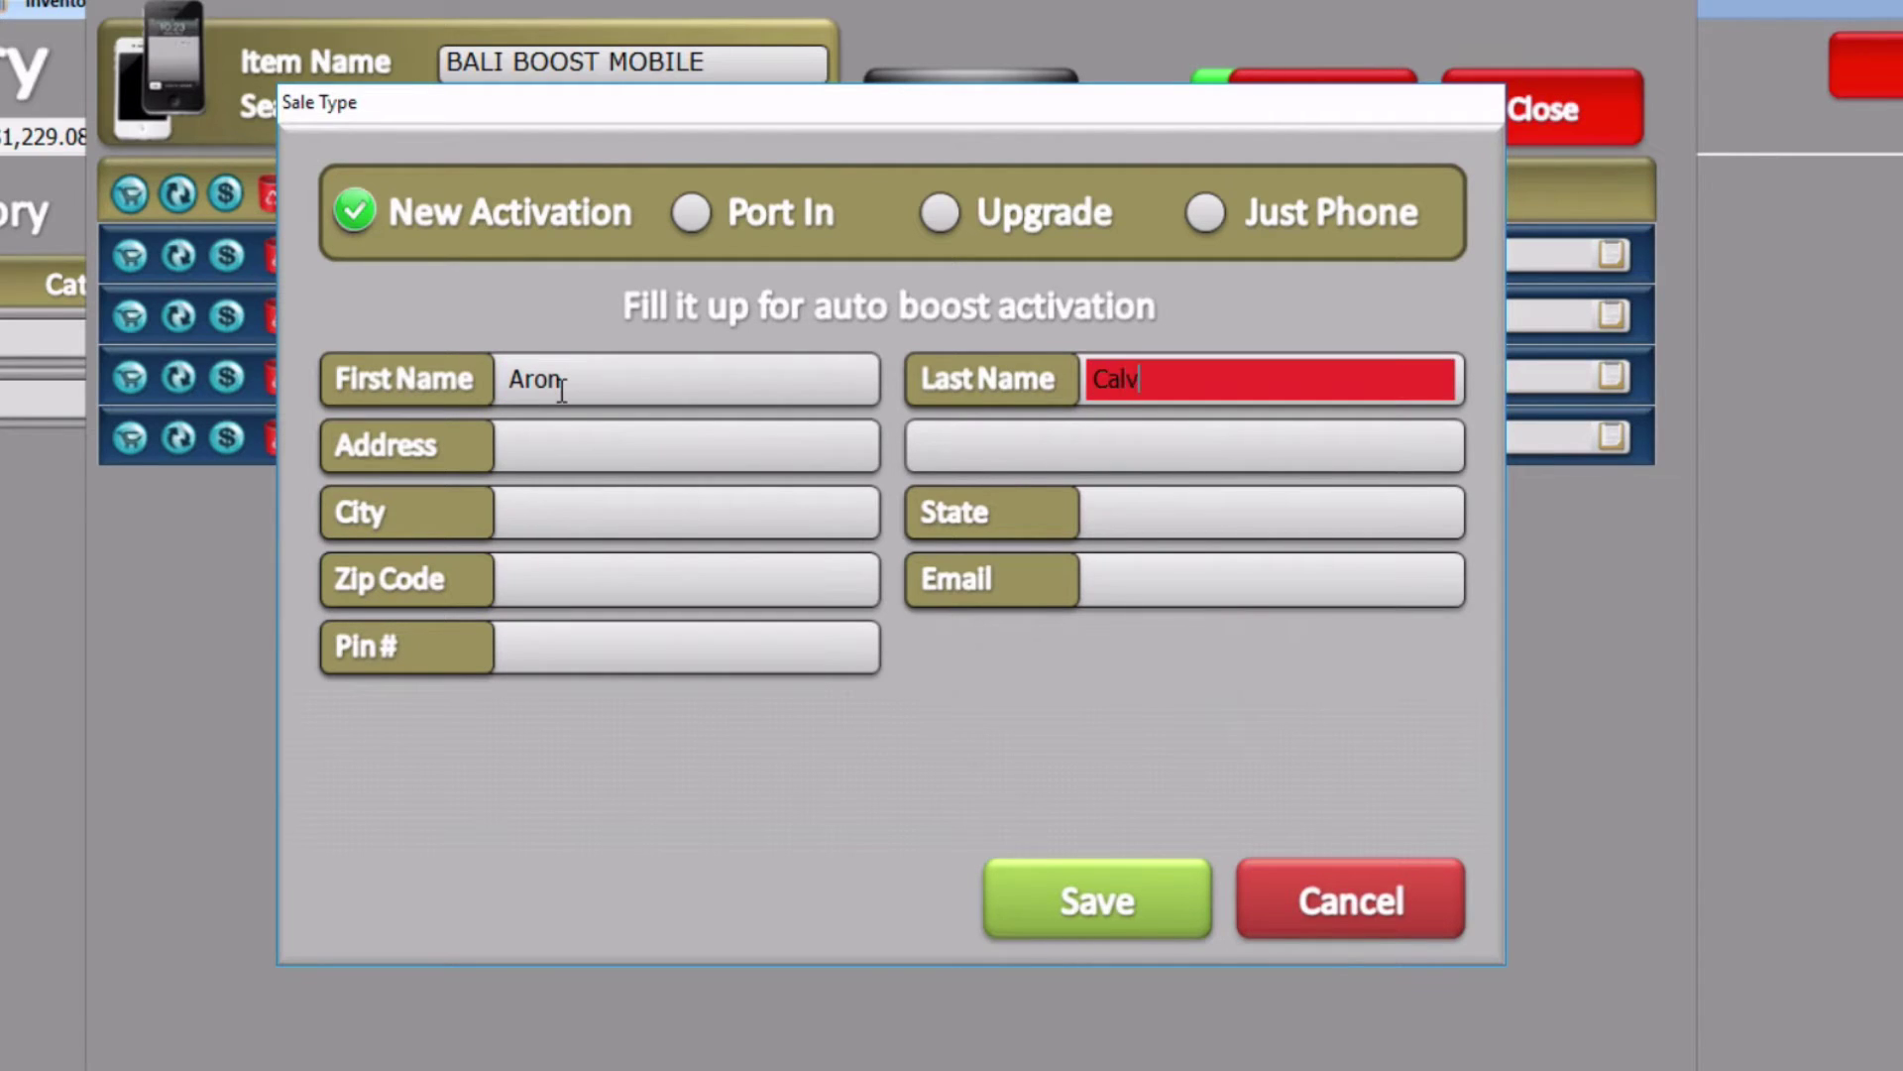
pyautogui.press('Tab')
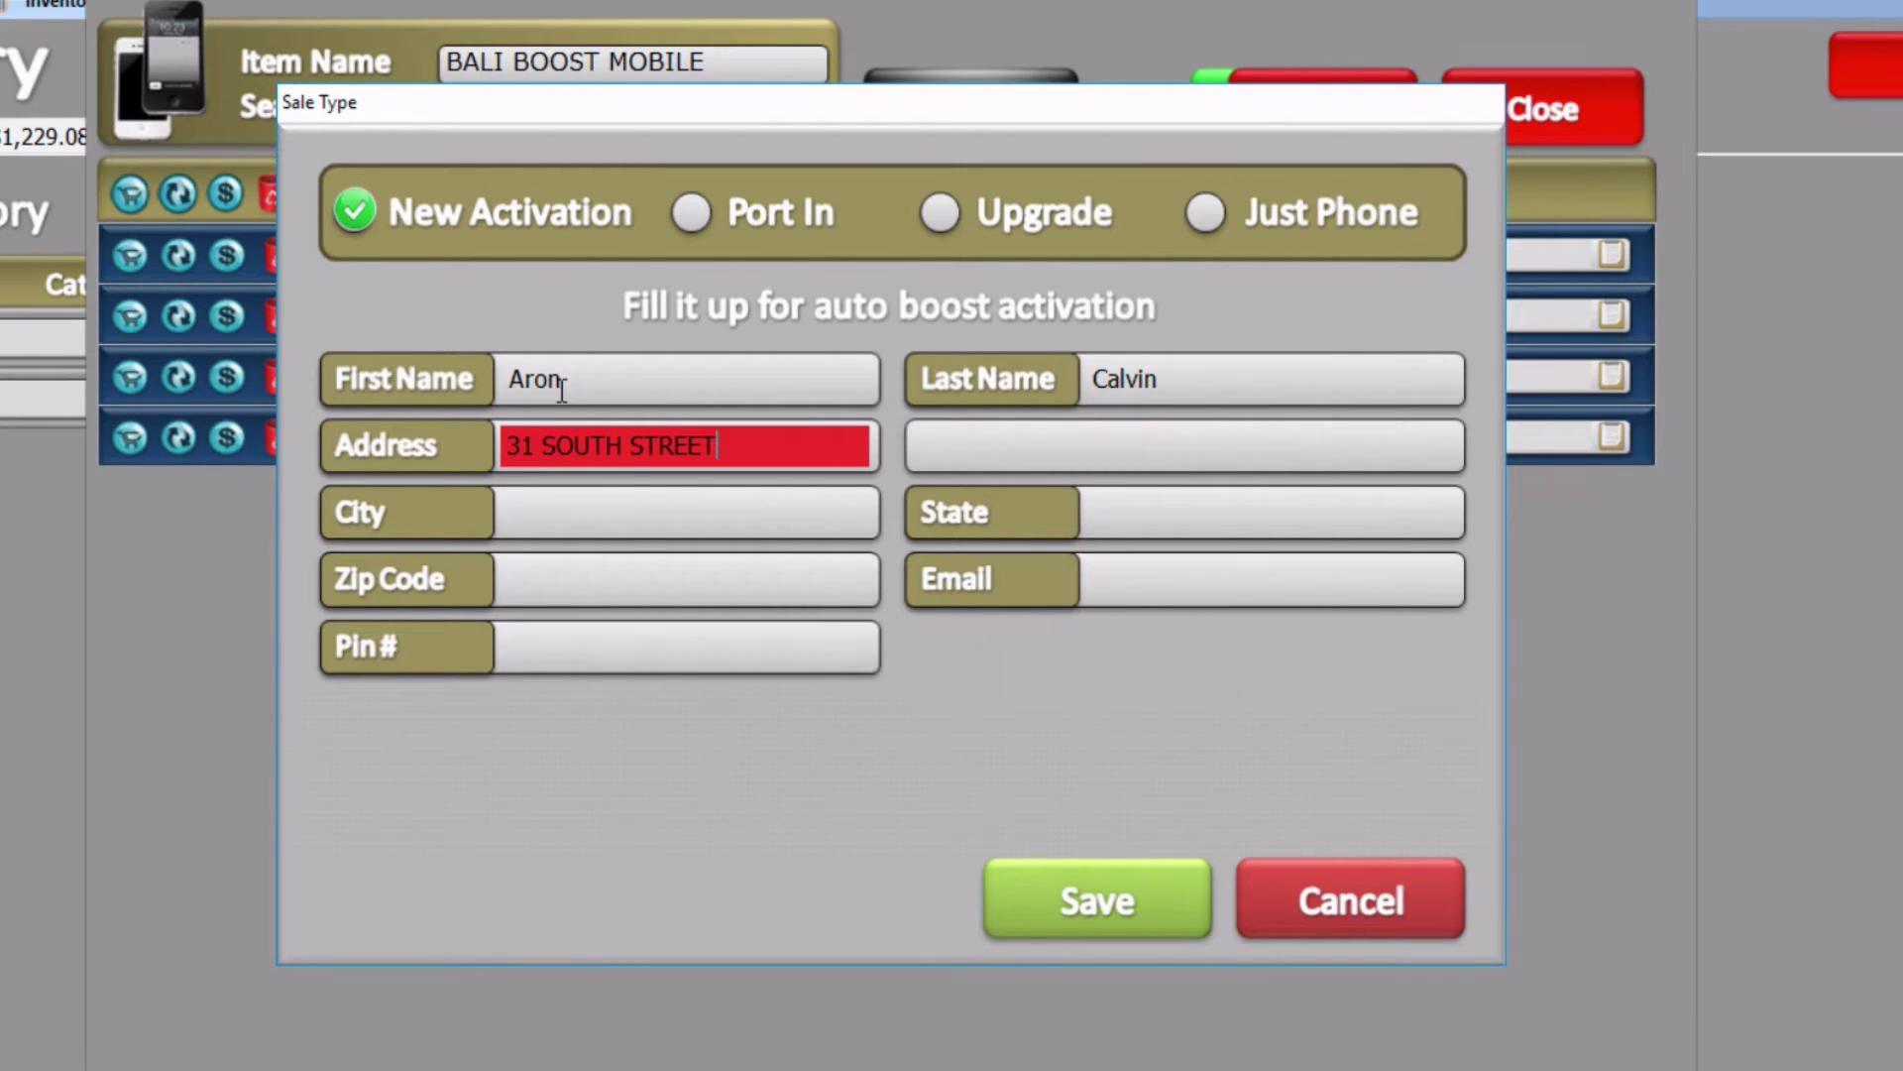
pyautogui.press('Tab')
pyautogui.press('Tab')
pyautogui.press('Tab')
pyautogui.write('NY')
pyautogui.press('Tab')
pyautogui.write('10550')
pyautogui.press('Tab')
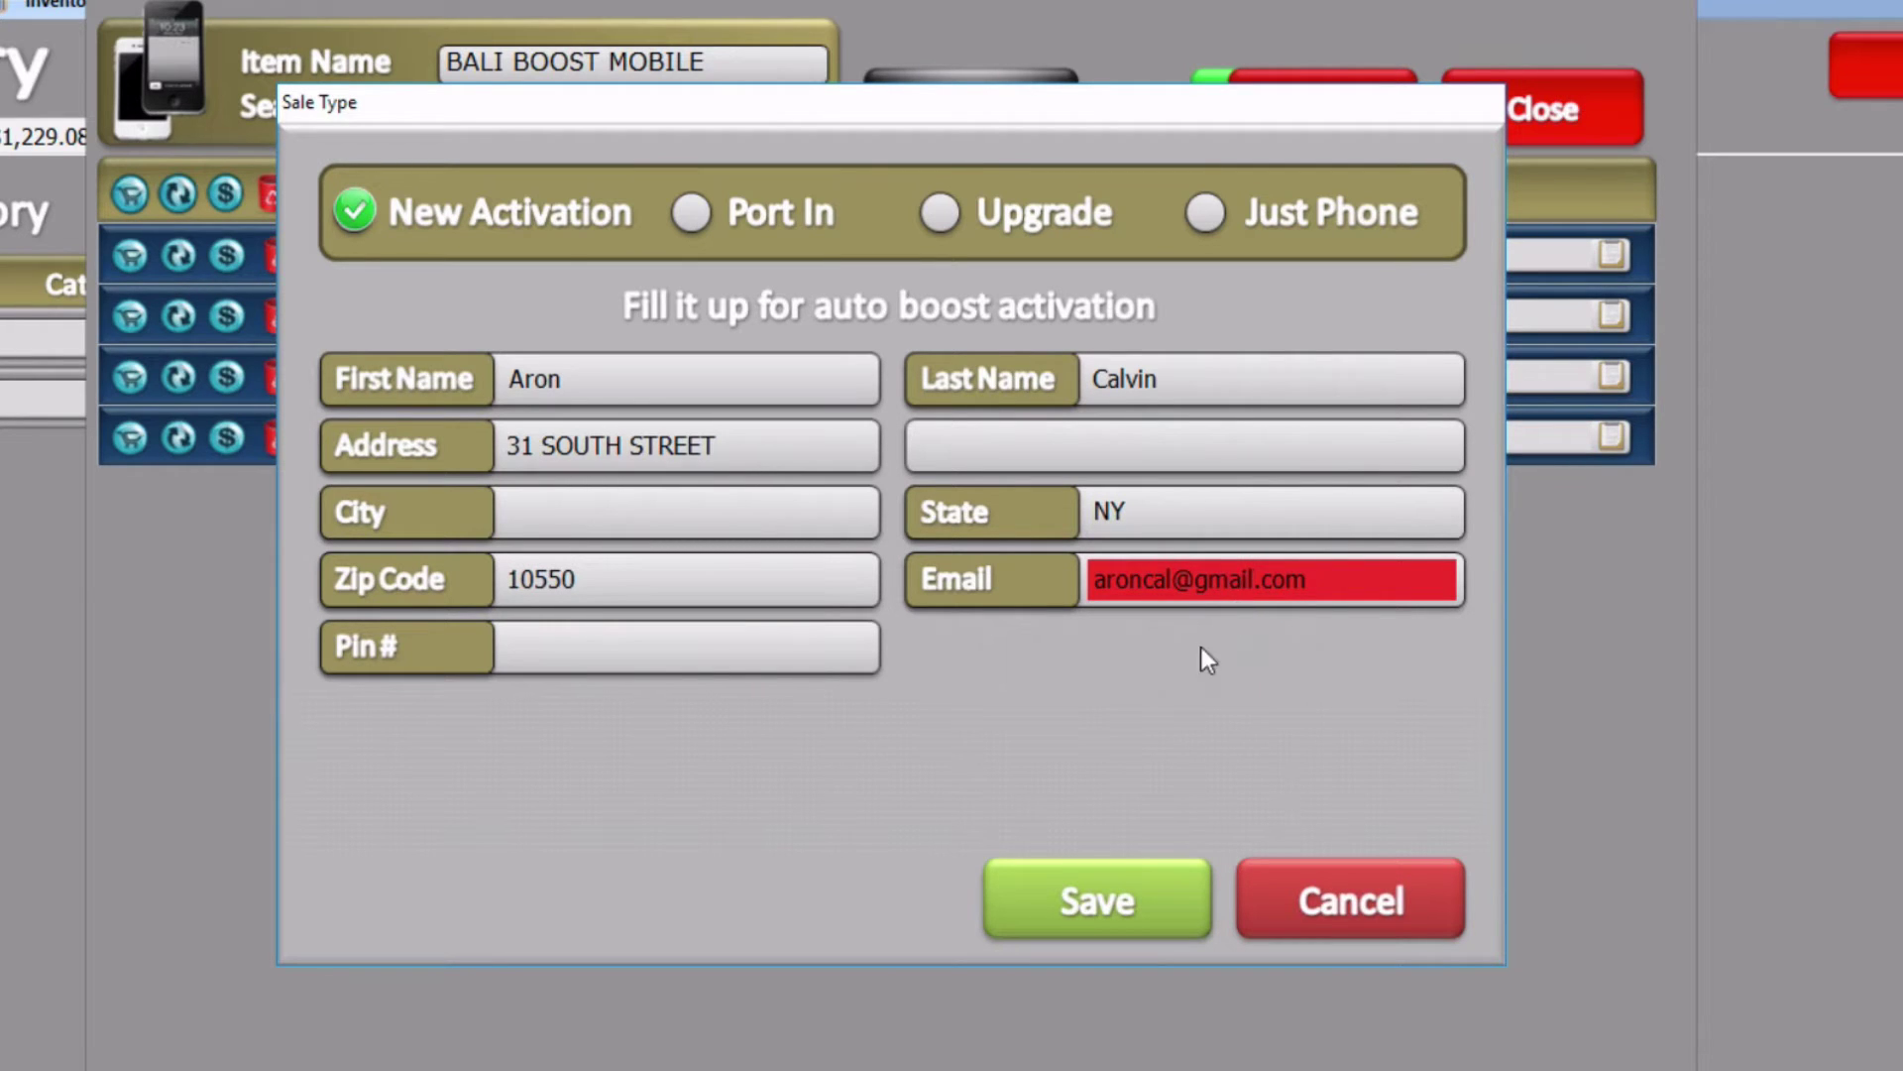
pyautogui.click(1106, 876)
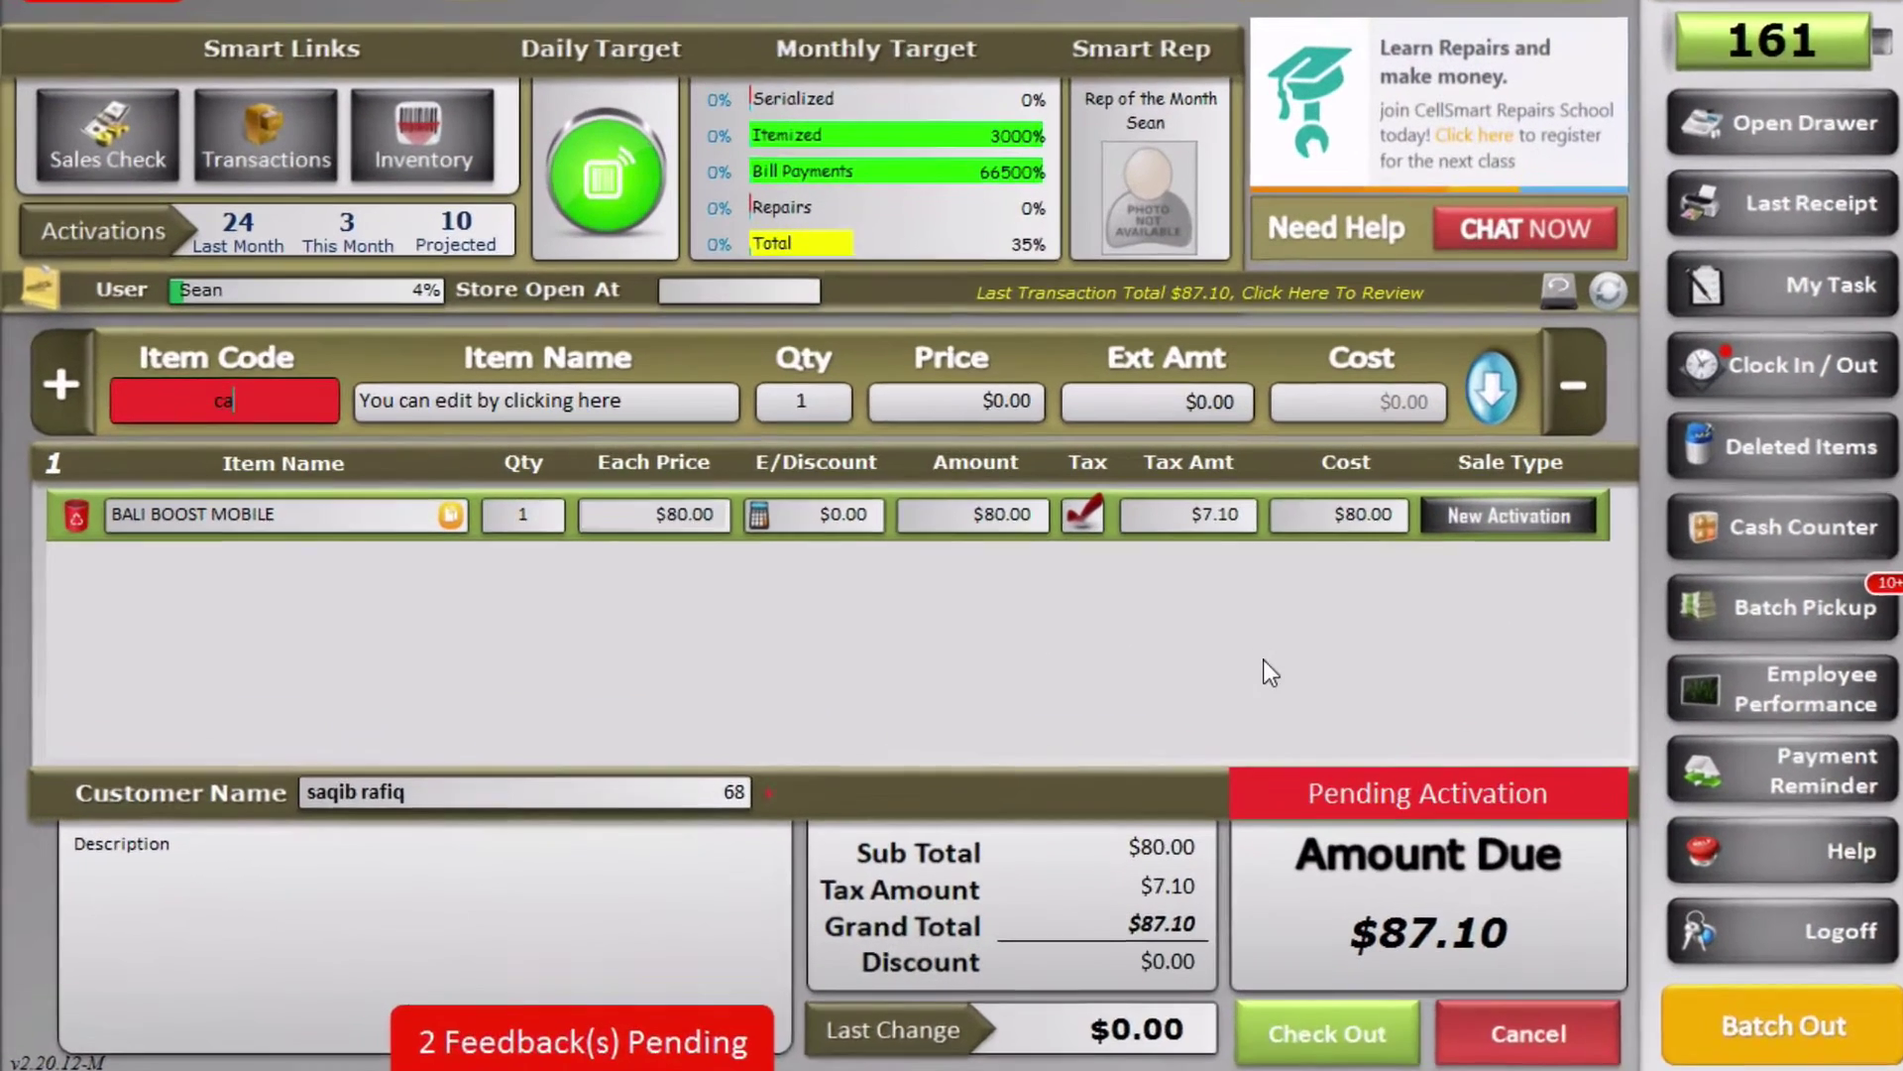
# Step: Add a $10.00 Prevail Case found by searching 'case', then check out $97.10 in cash
pyautogui.write('case')
pyautogui.press('Return')
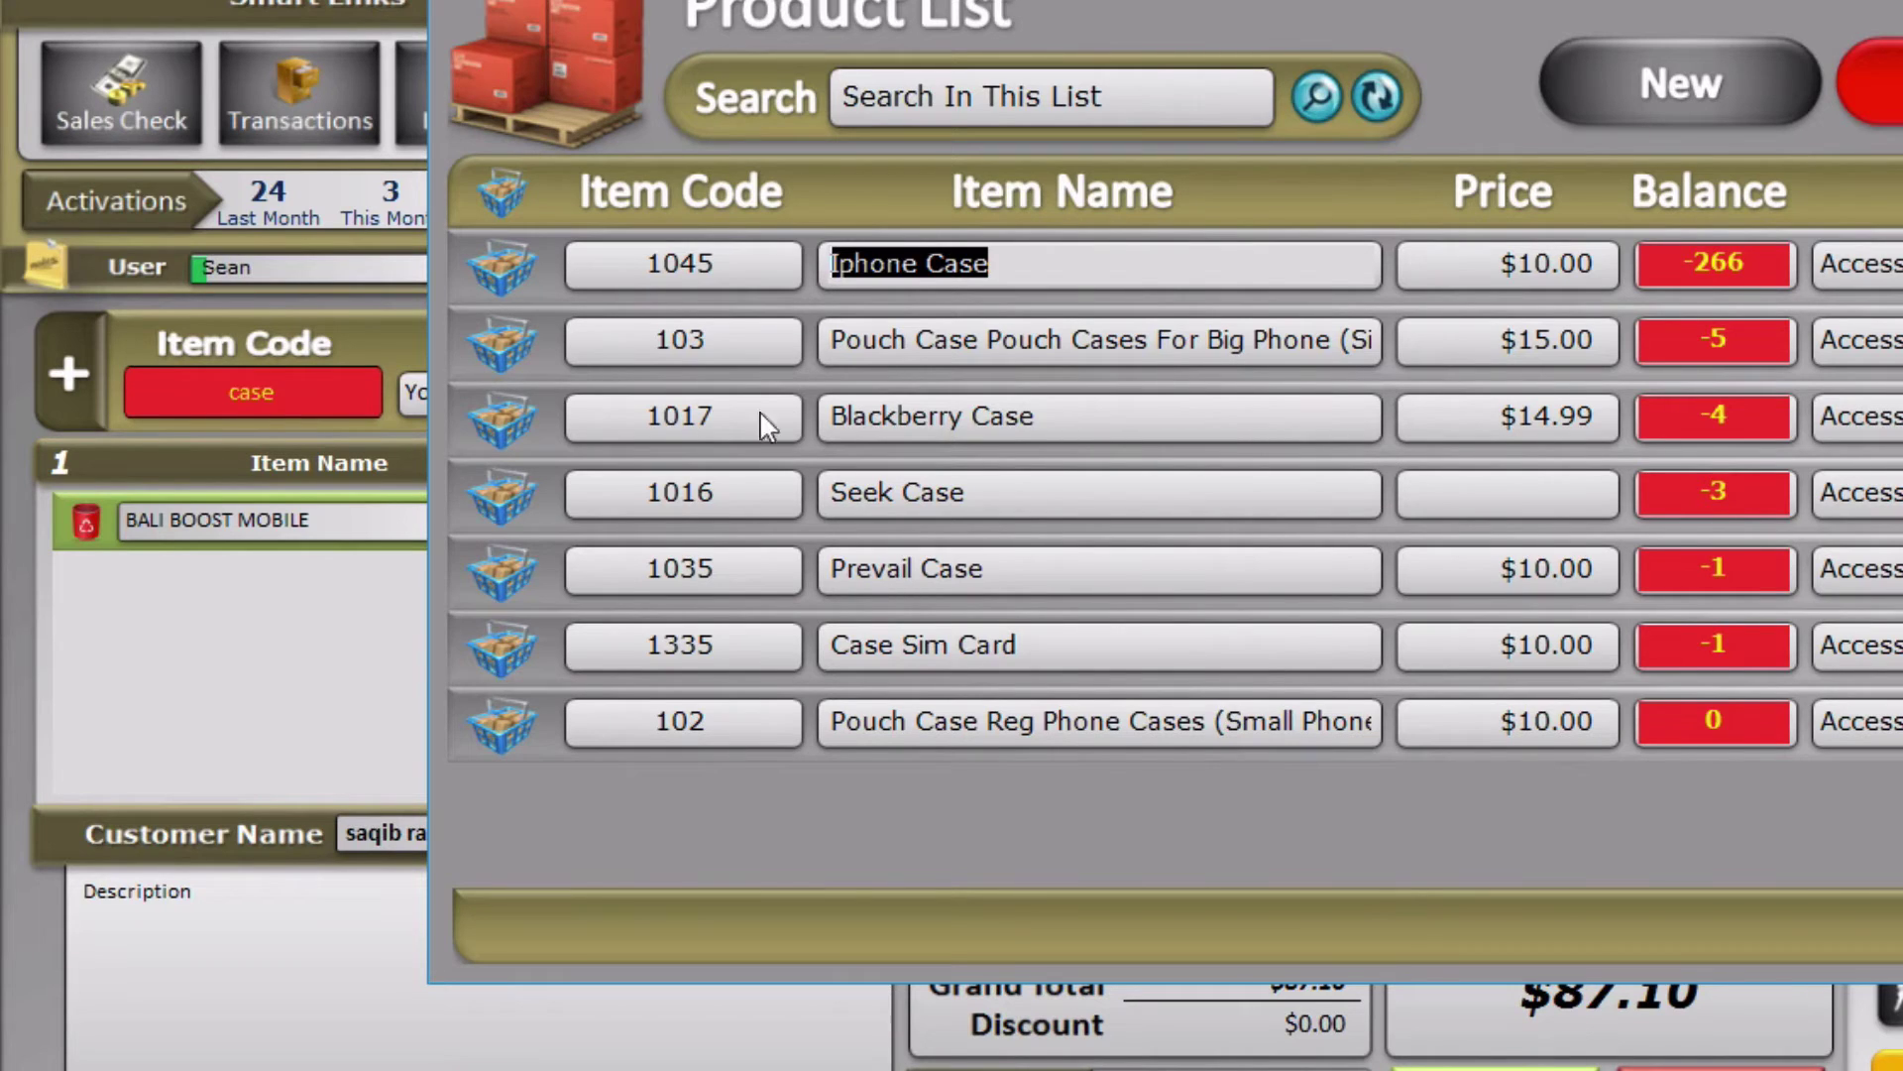
pyautogui.click(508, 569)
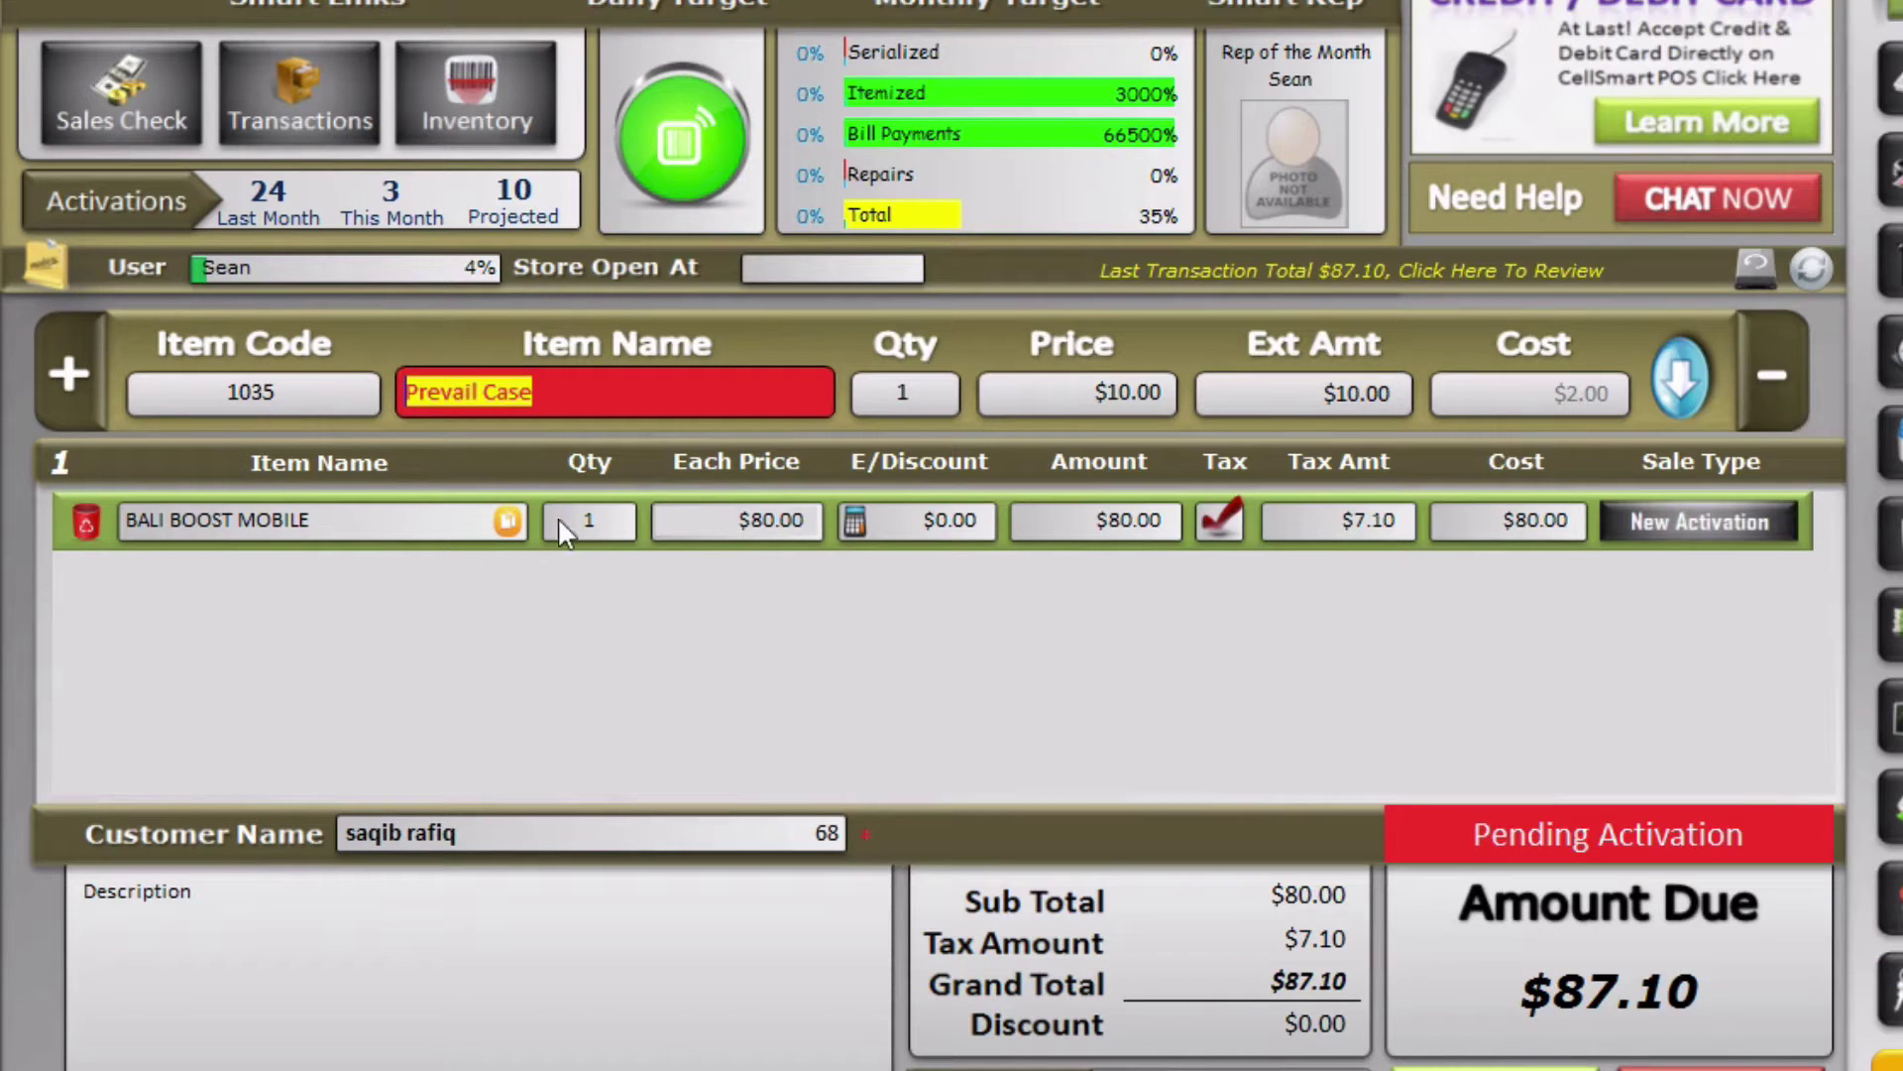
pyautogui.click(1682, 379)
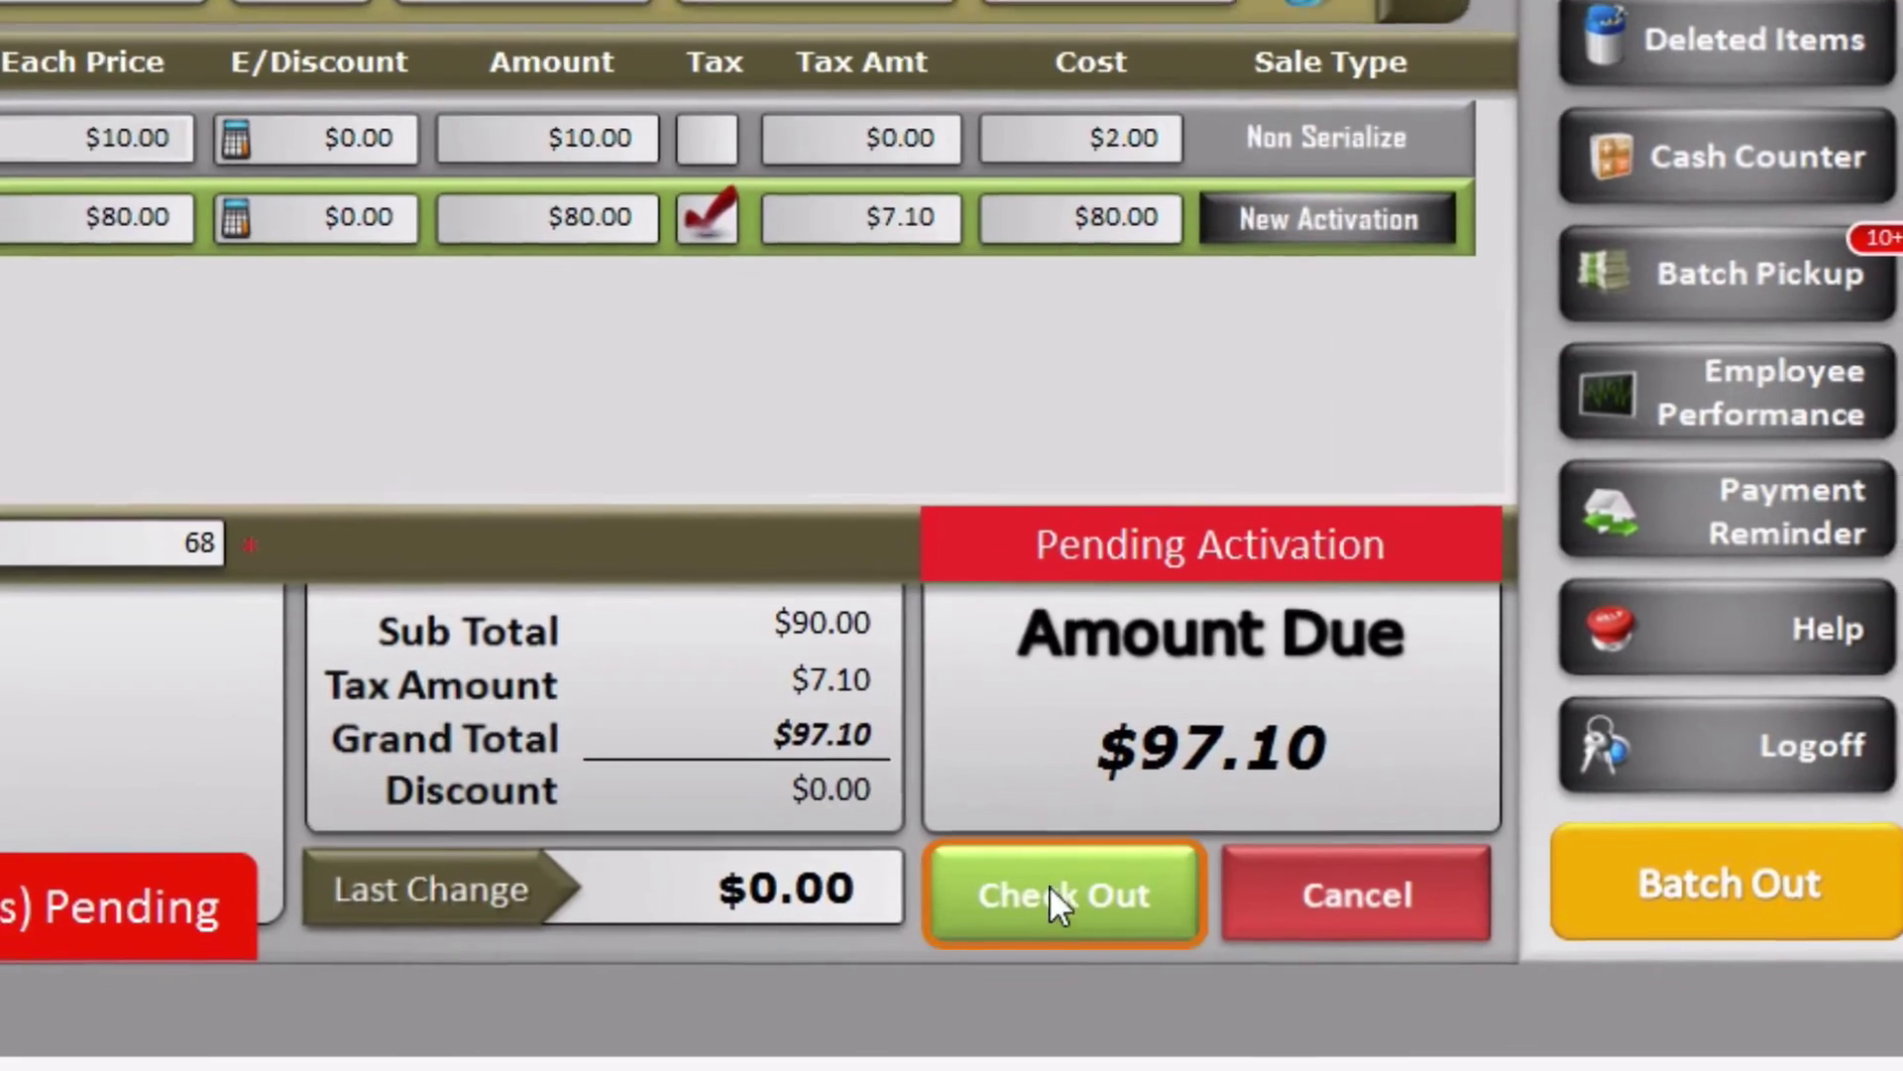
pyautogui.click(1049, 884)
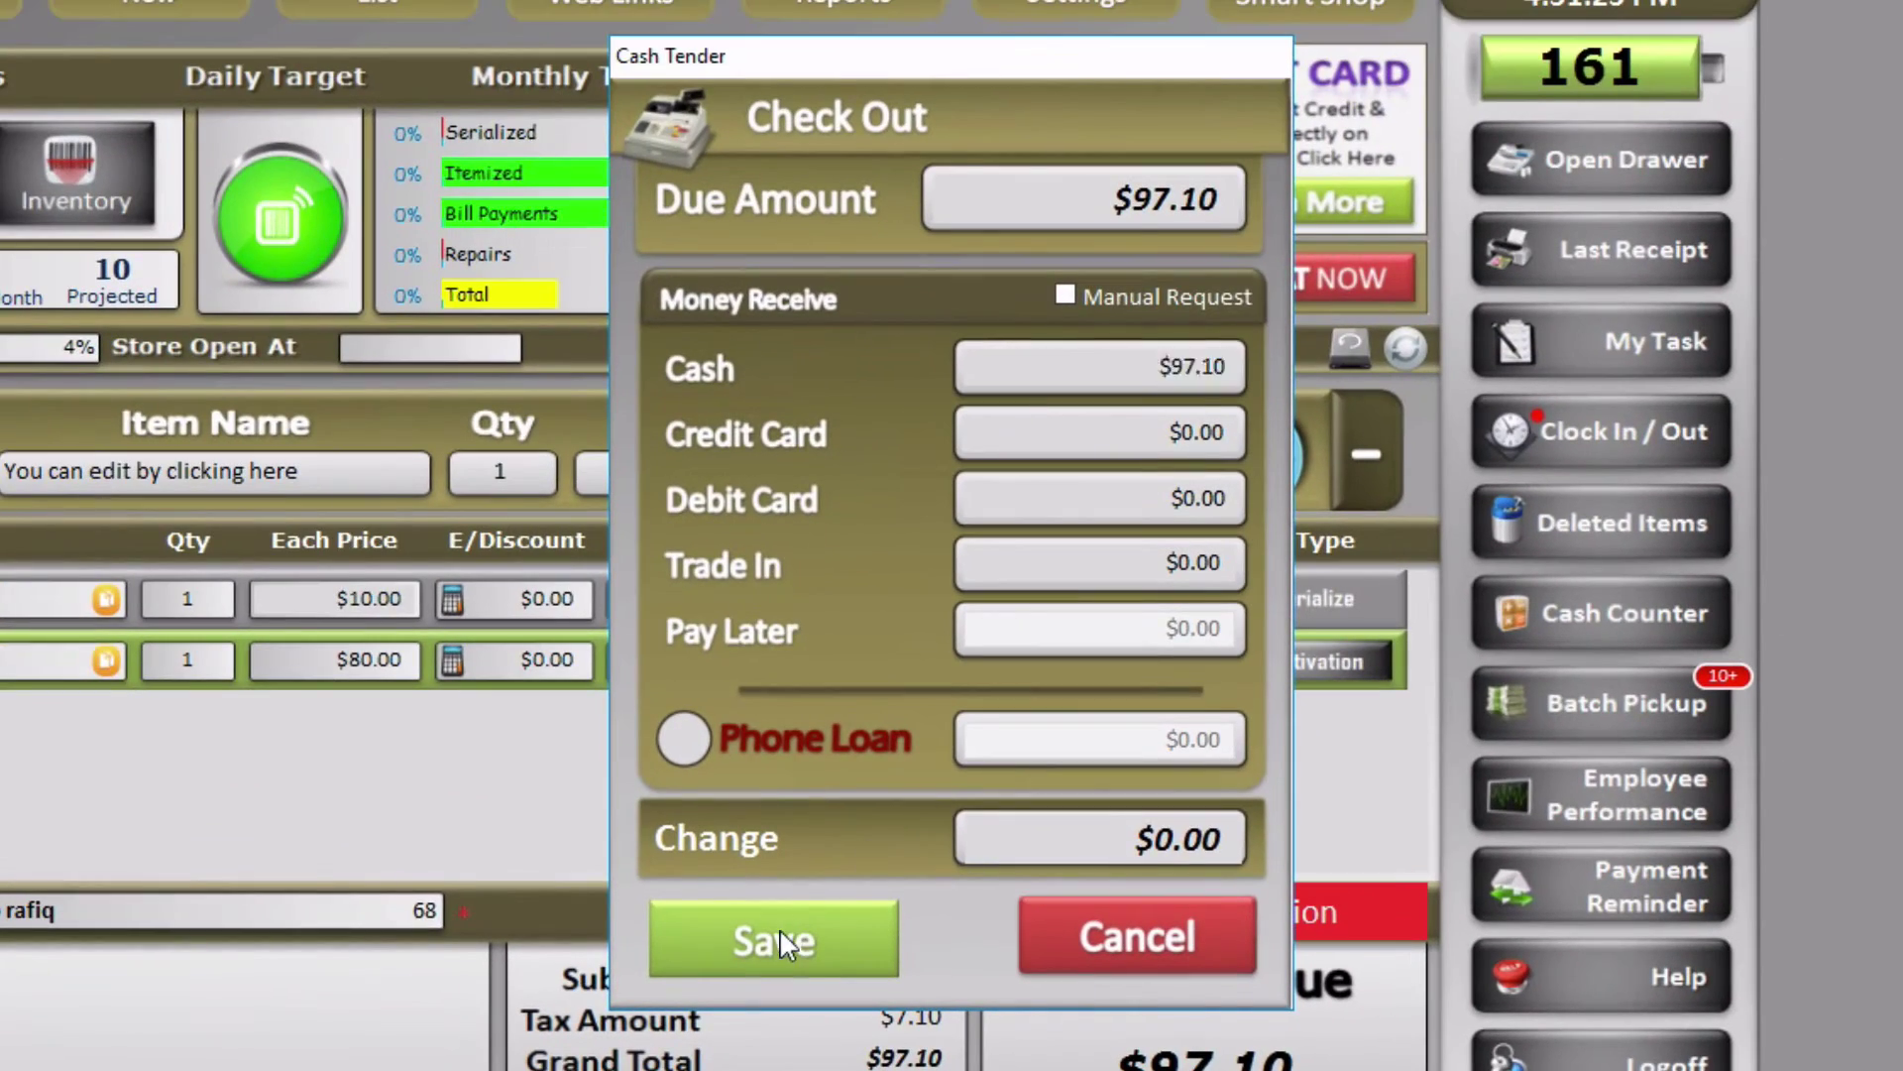
pyautogui.click(782, 941)
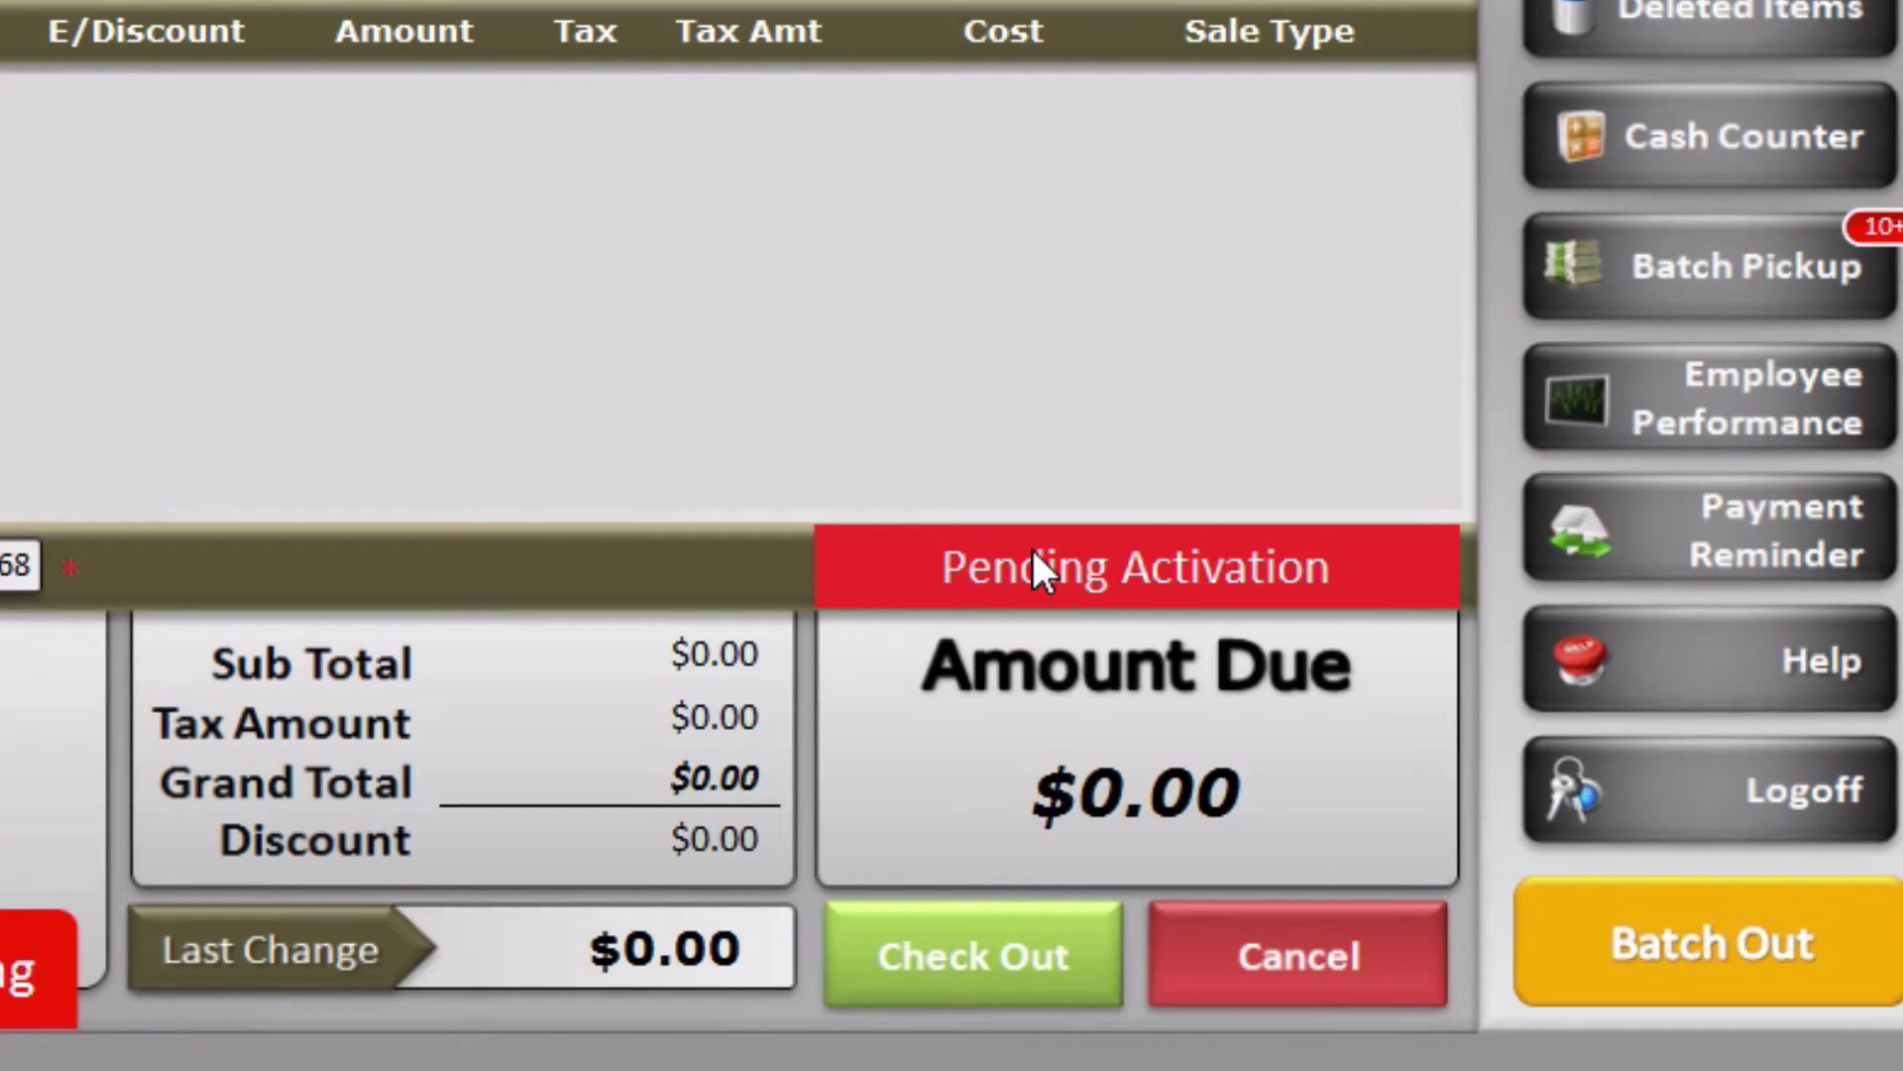
# Step: From Pending Activations, launch Boost Activation for the just-sold BALI BOOST MOBILE phone
pyautogui.click(1032, 555)
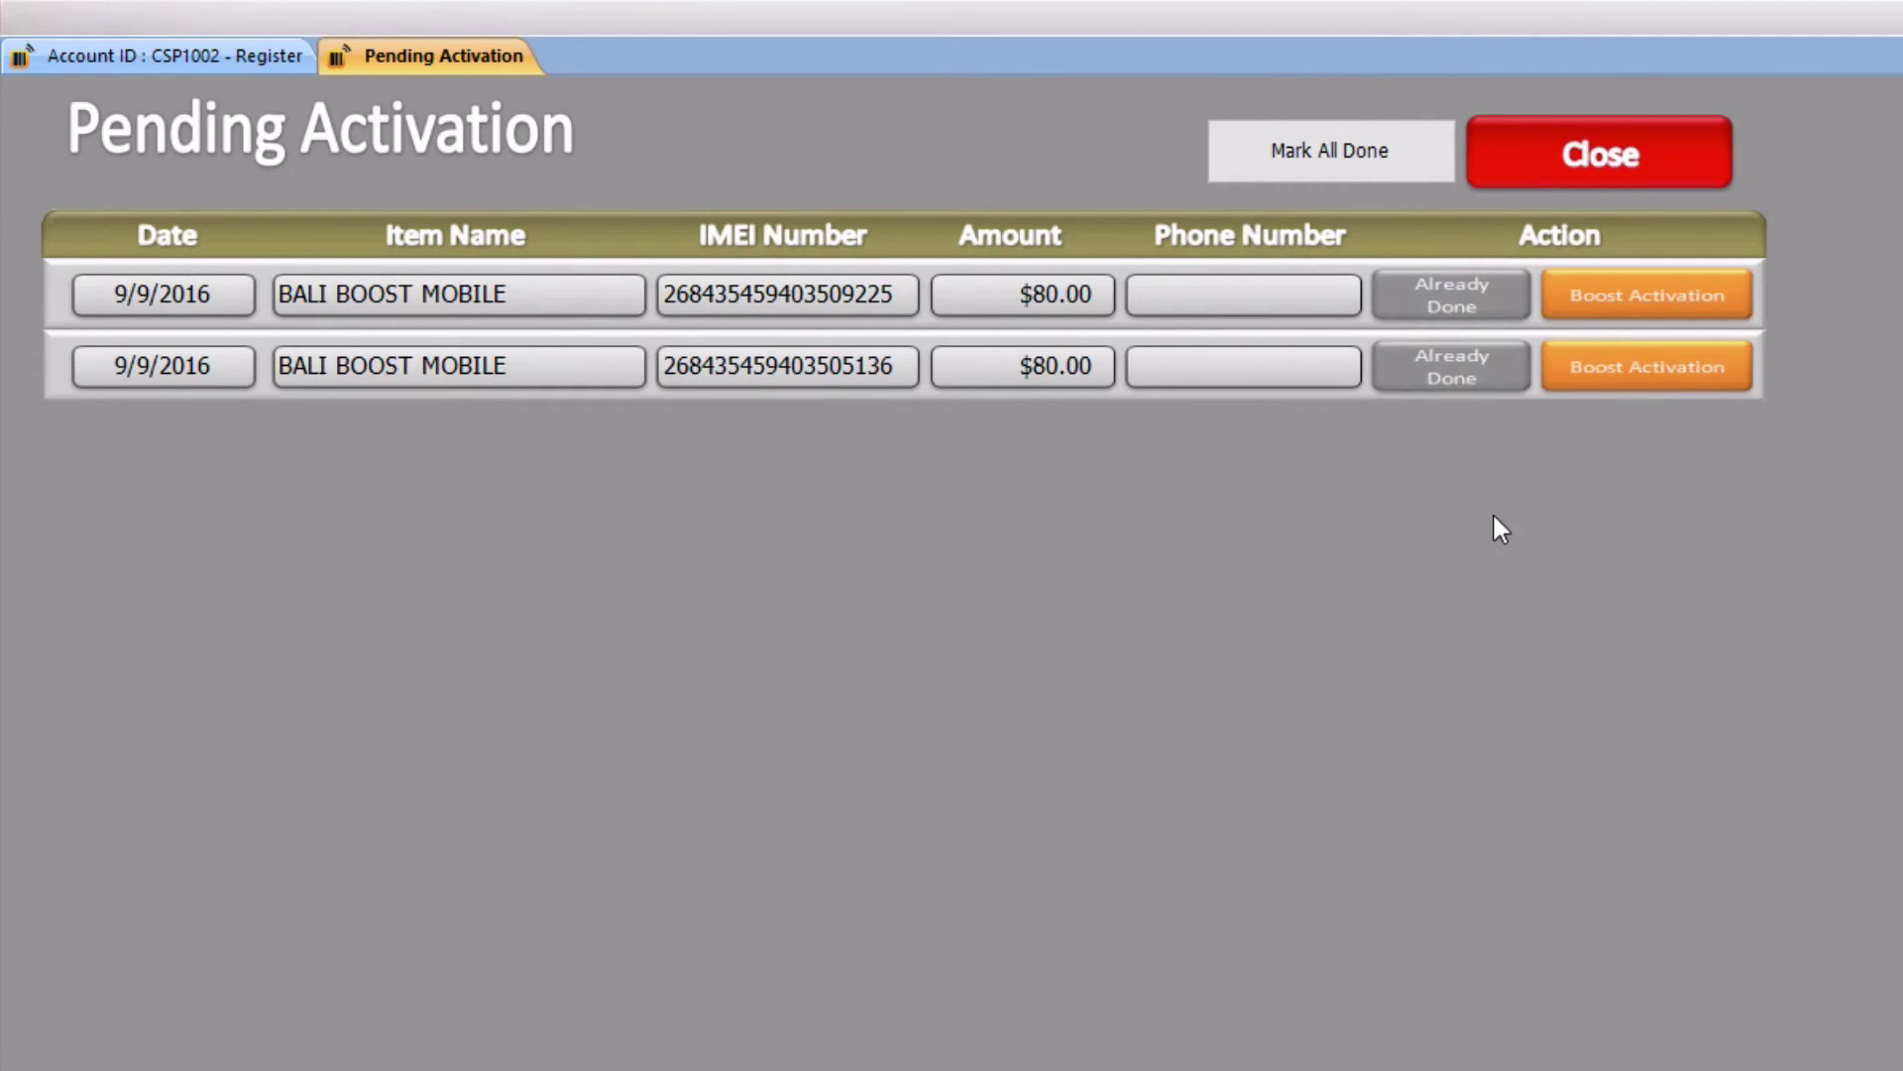
pyautogui.click(1656, 367)
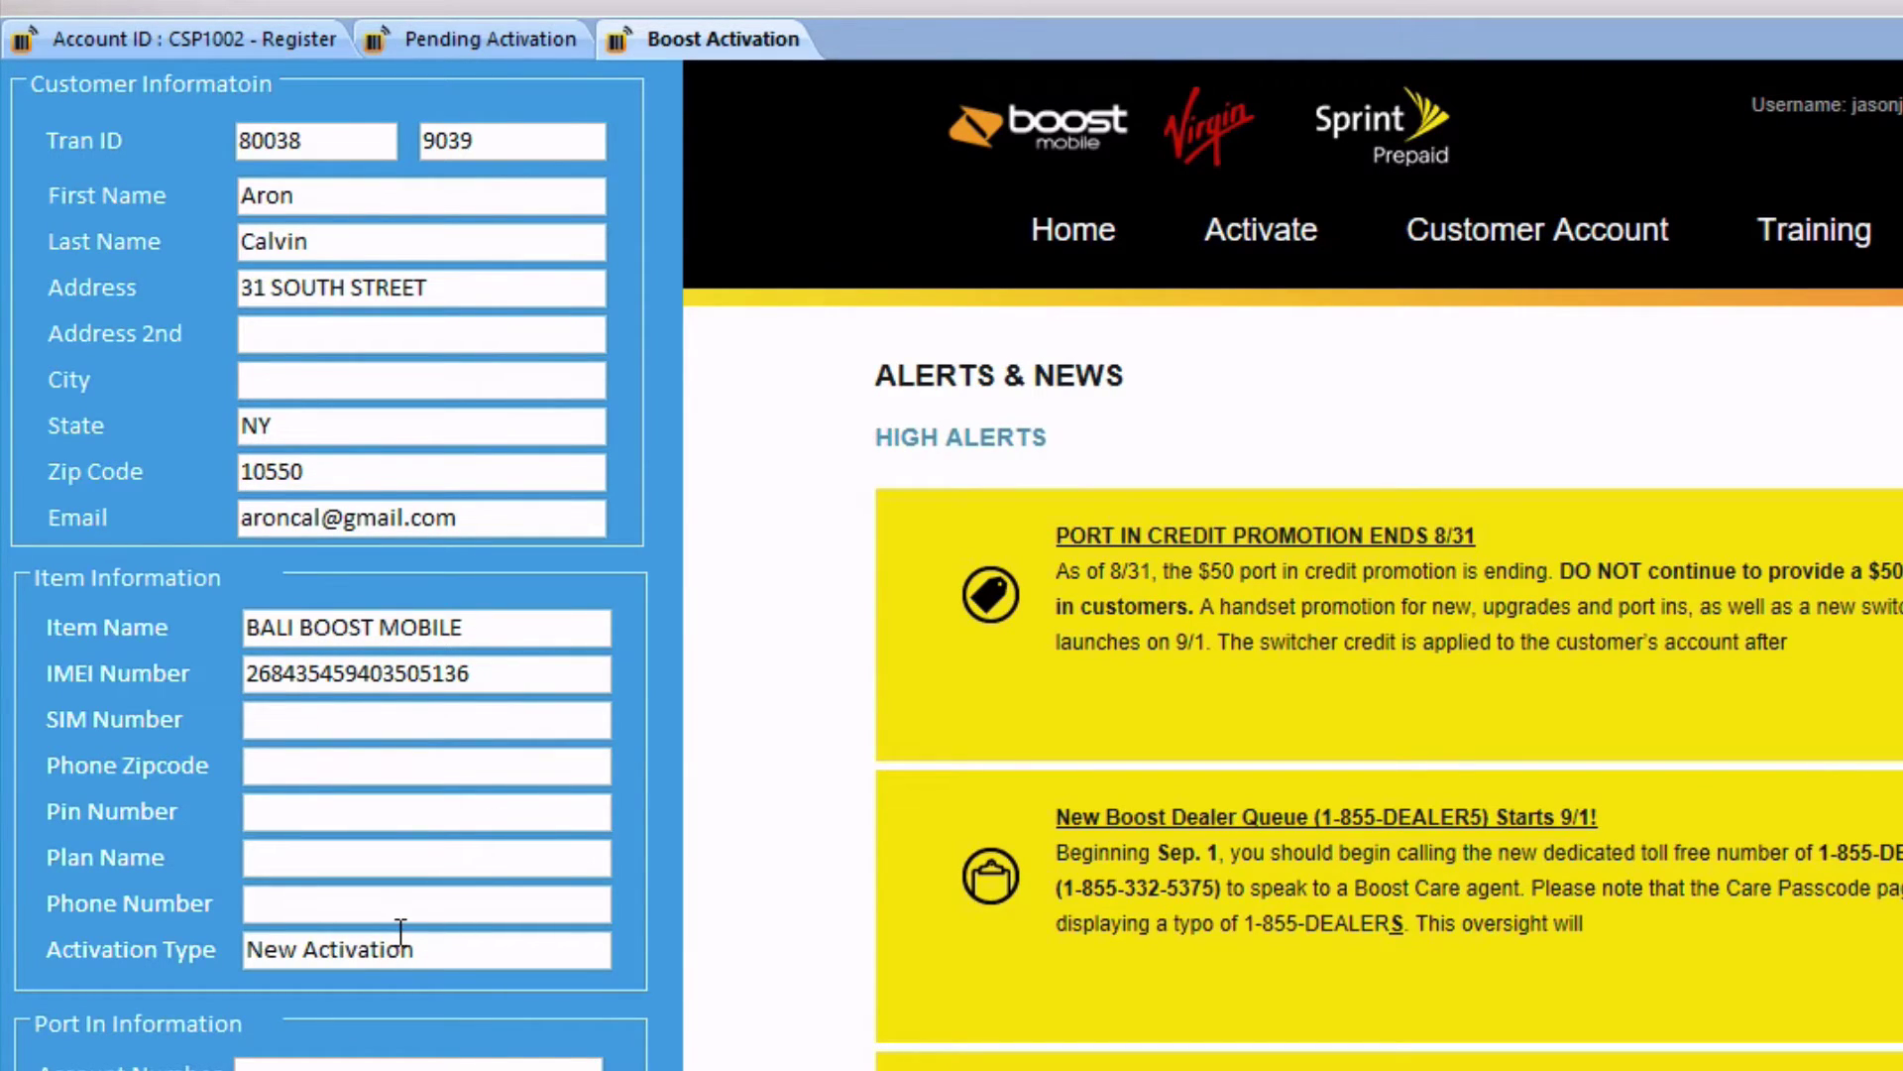
# Step: Validate the phone's serial in the Boost portal and pick area code 914 with Yonkers, NY
pyautogui.moveTo(1229, 263)
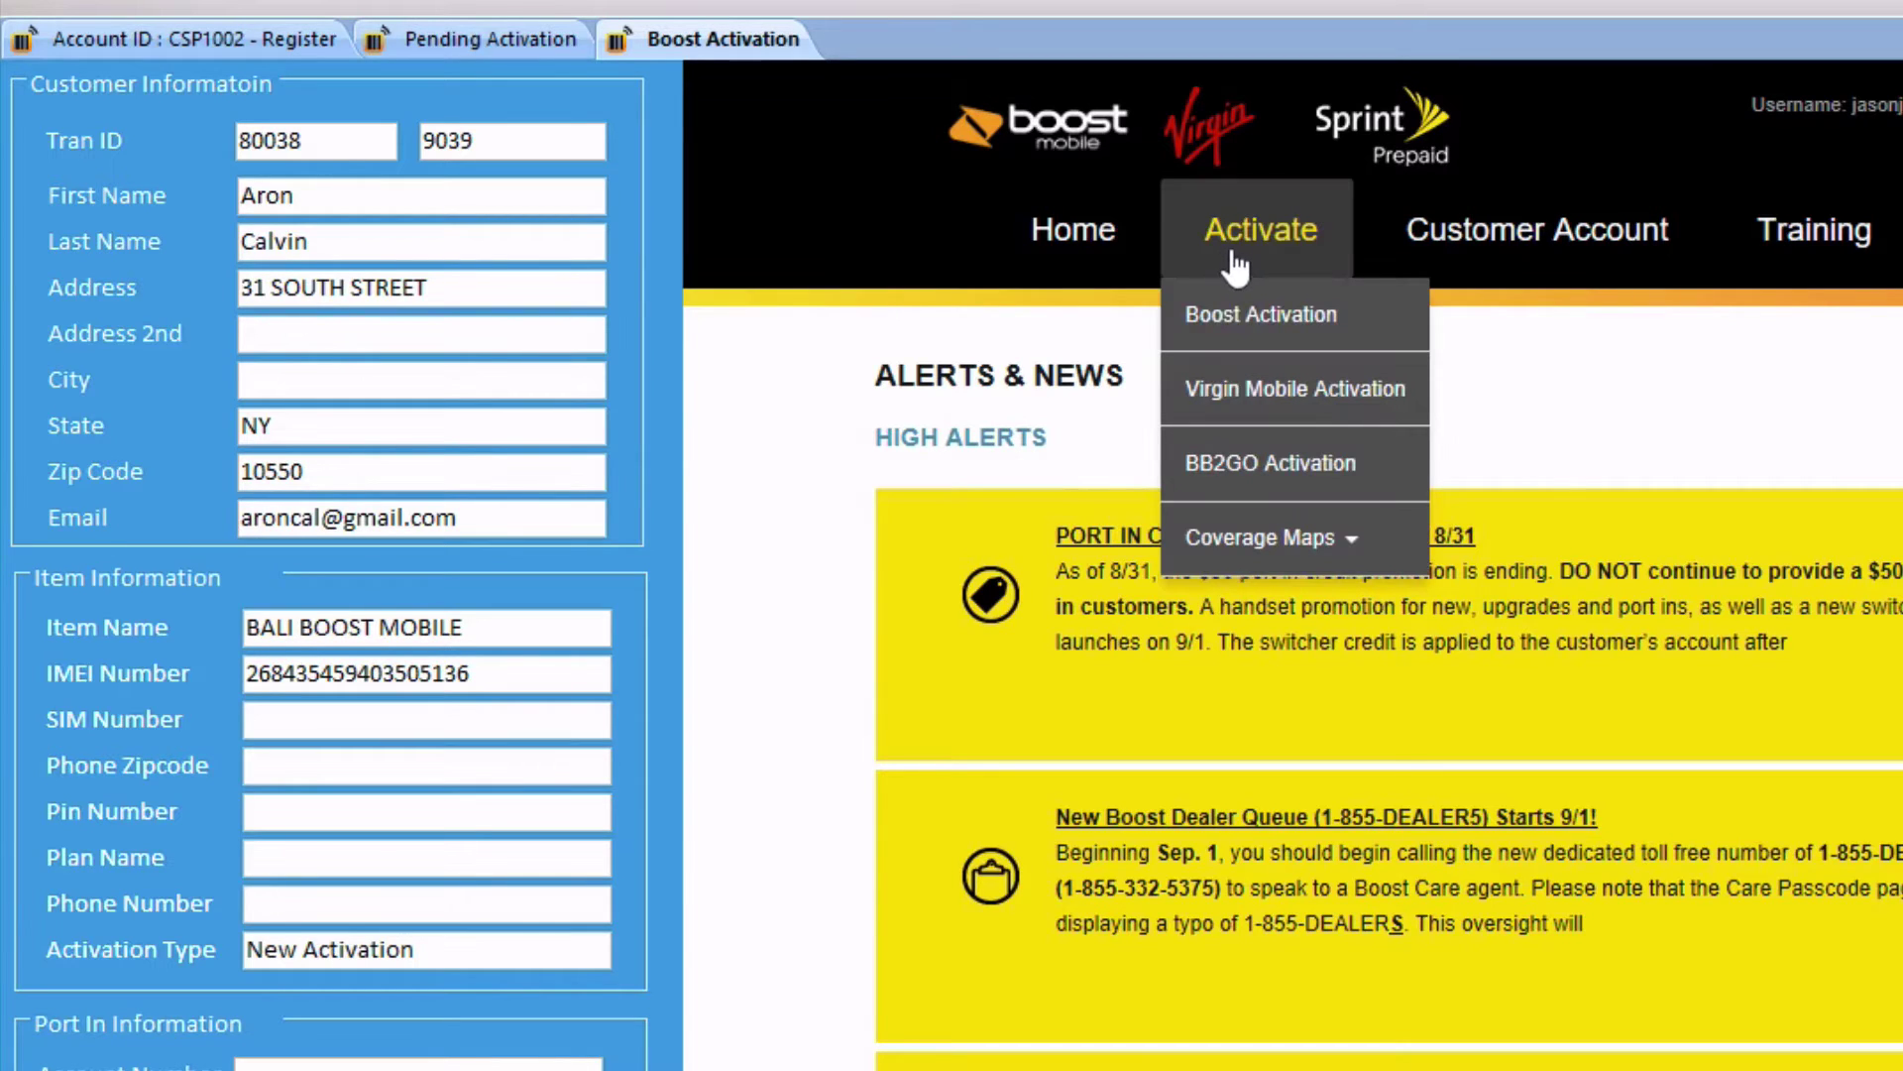
pyautogui.click(1269, 318)
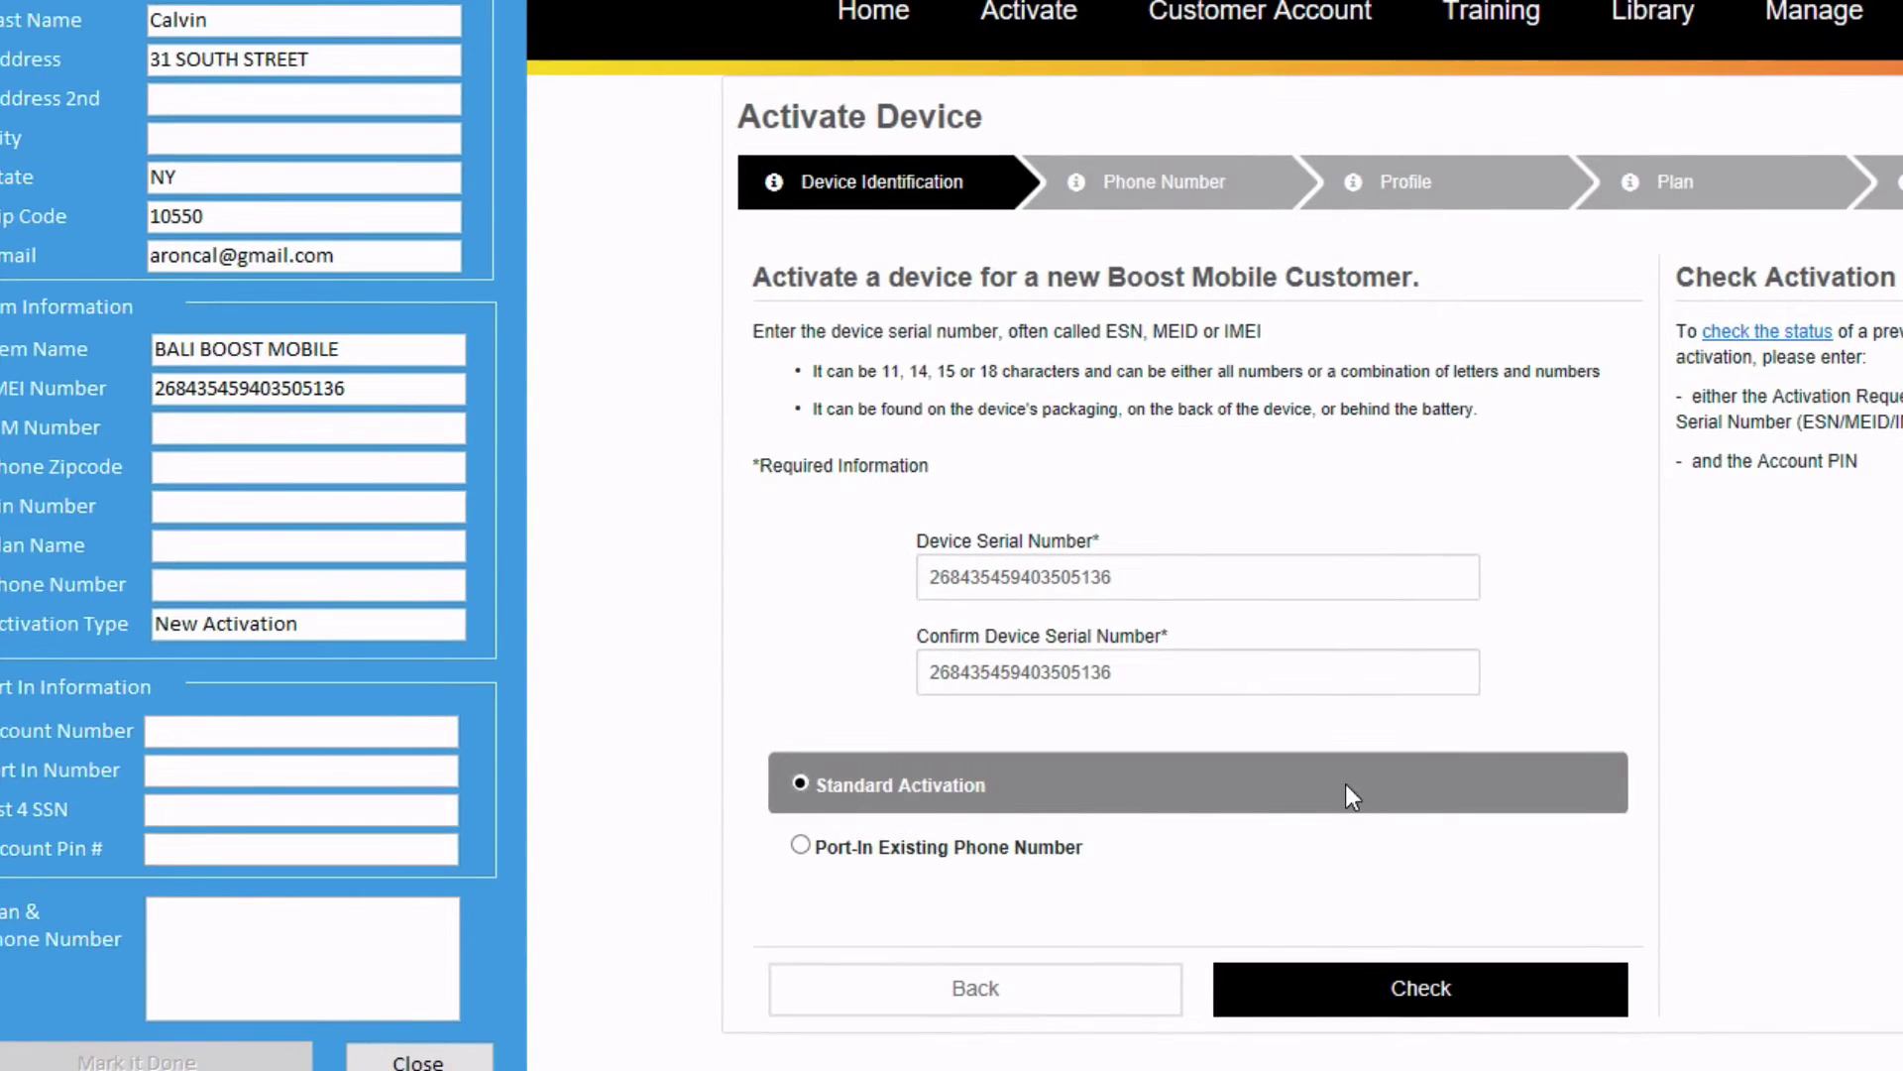
pyautogui.click(1436, 996)
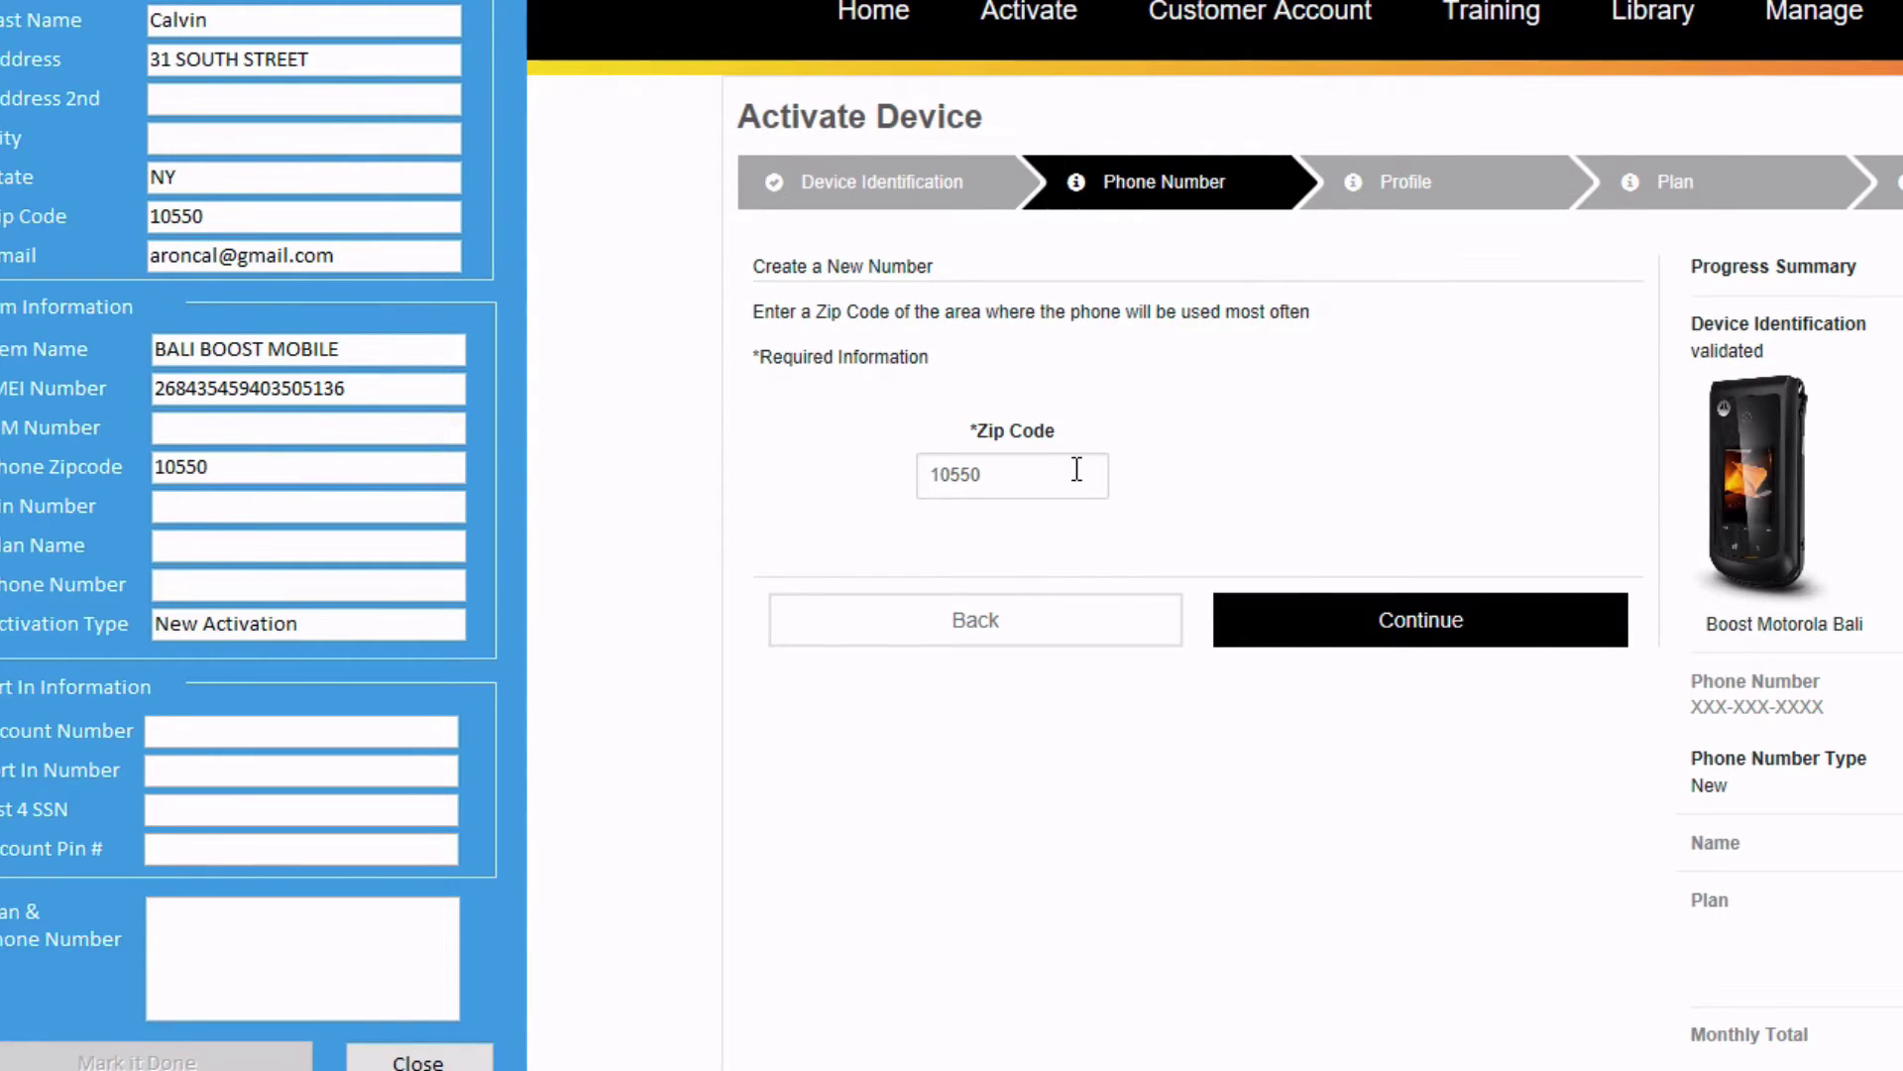
pyautogui.click(1389, 640)
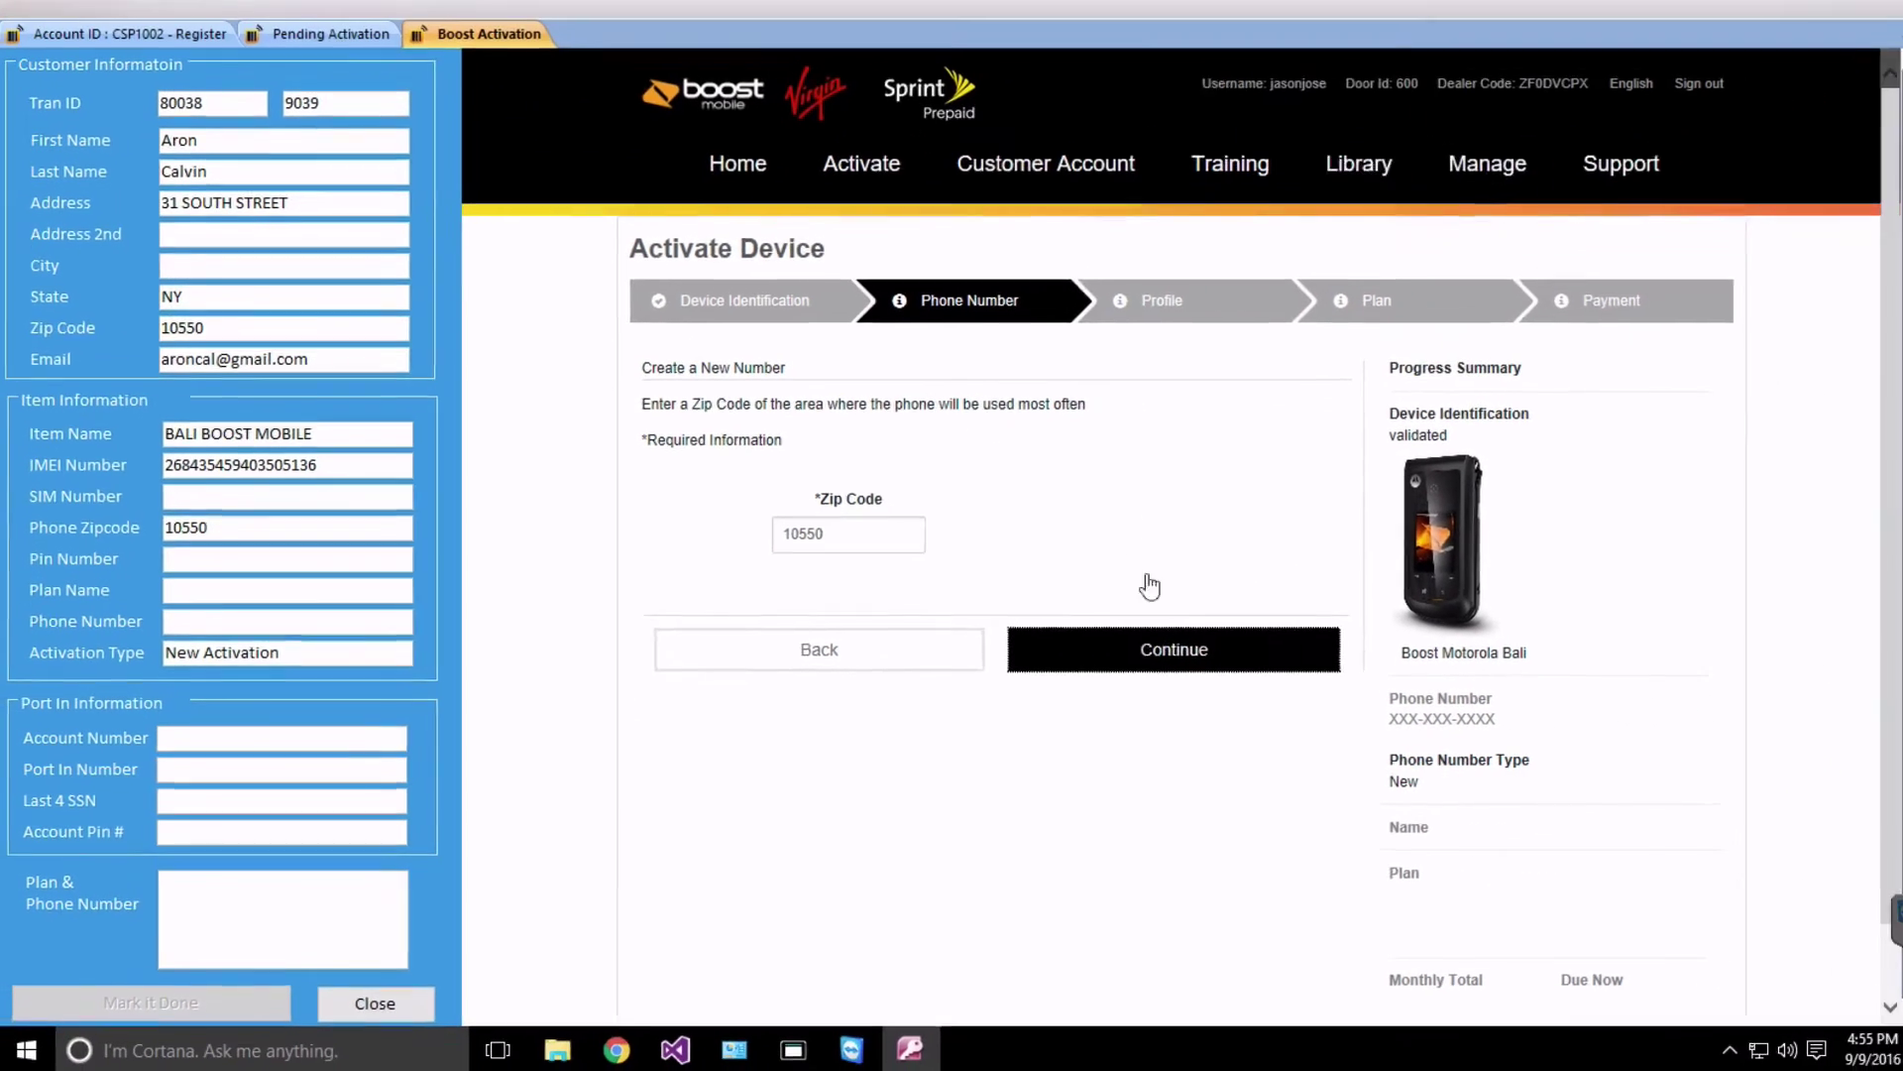
pyautogui.scroll(-1, 961, 477)
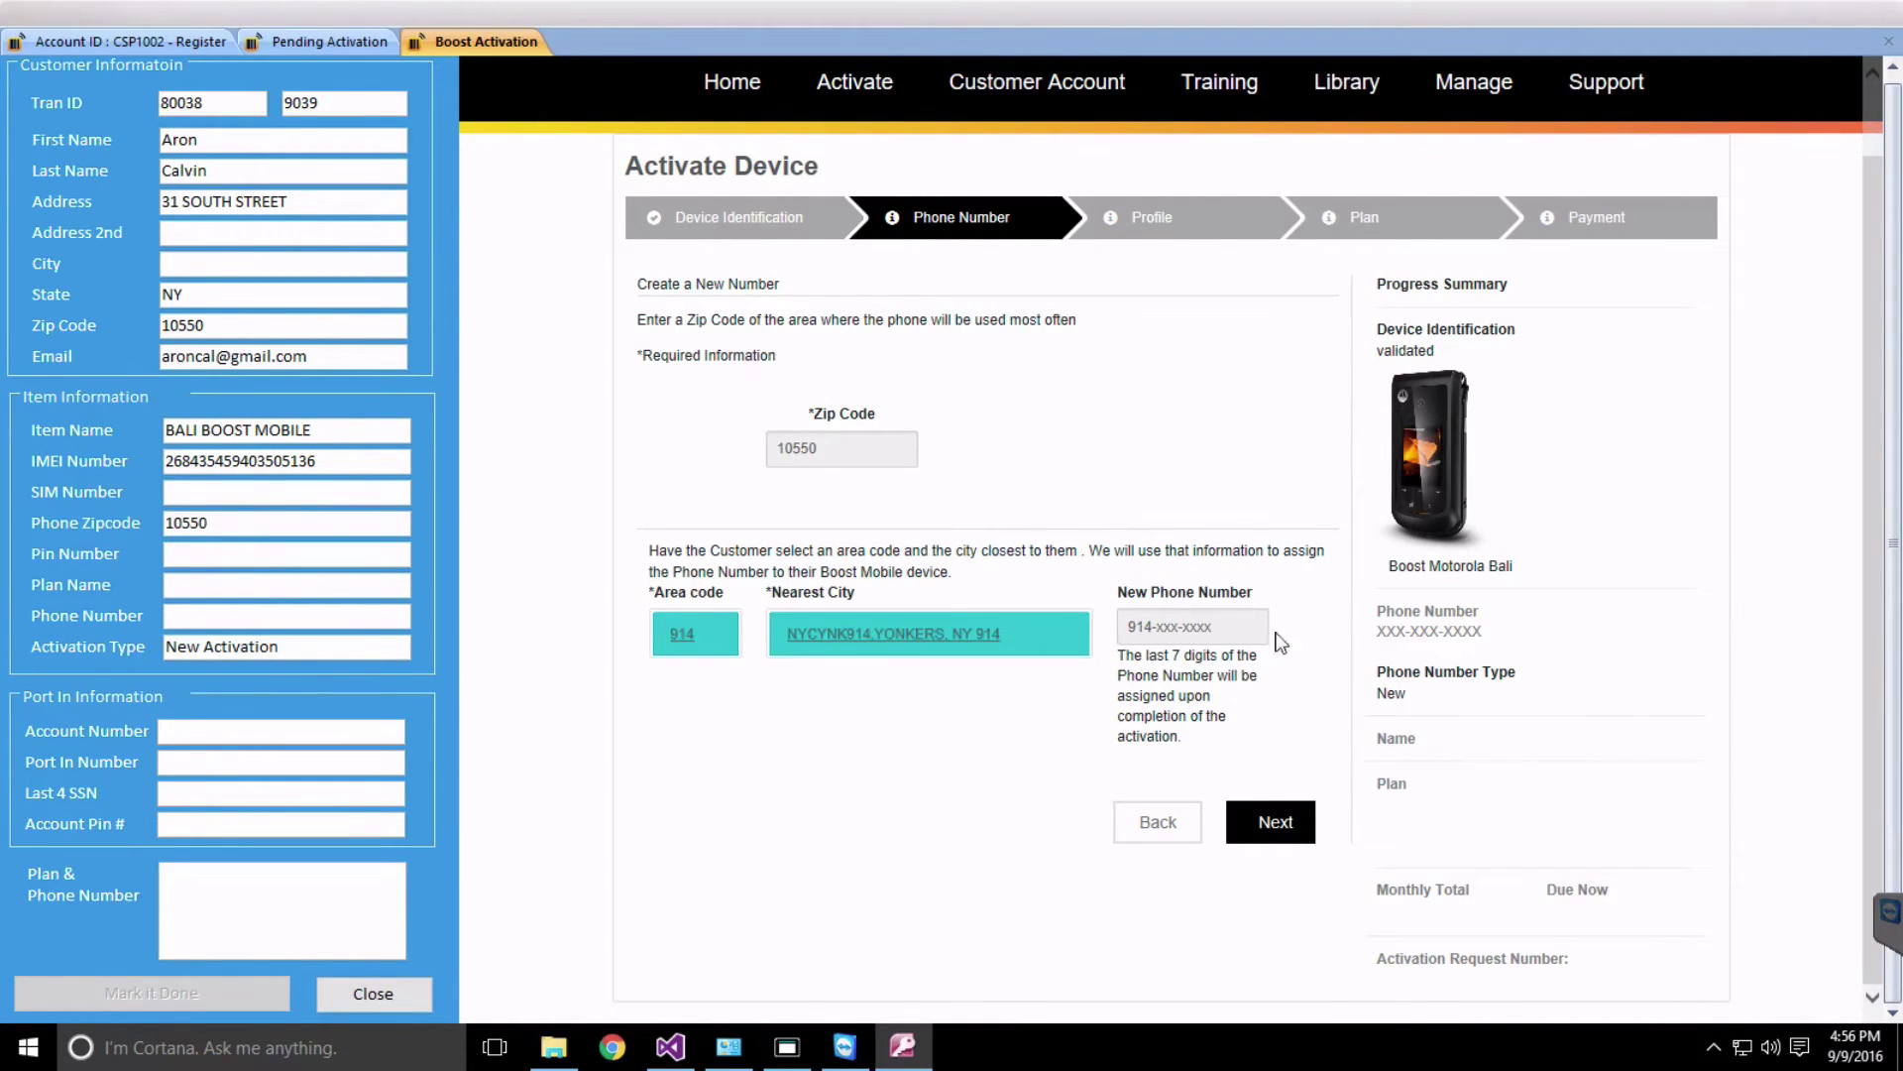
pyautogui.click(1279, 823)
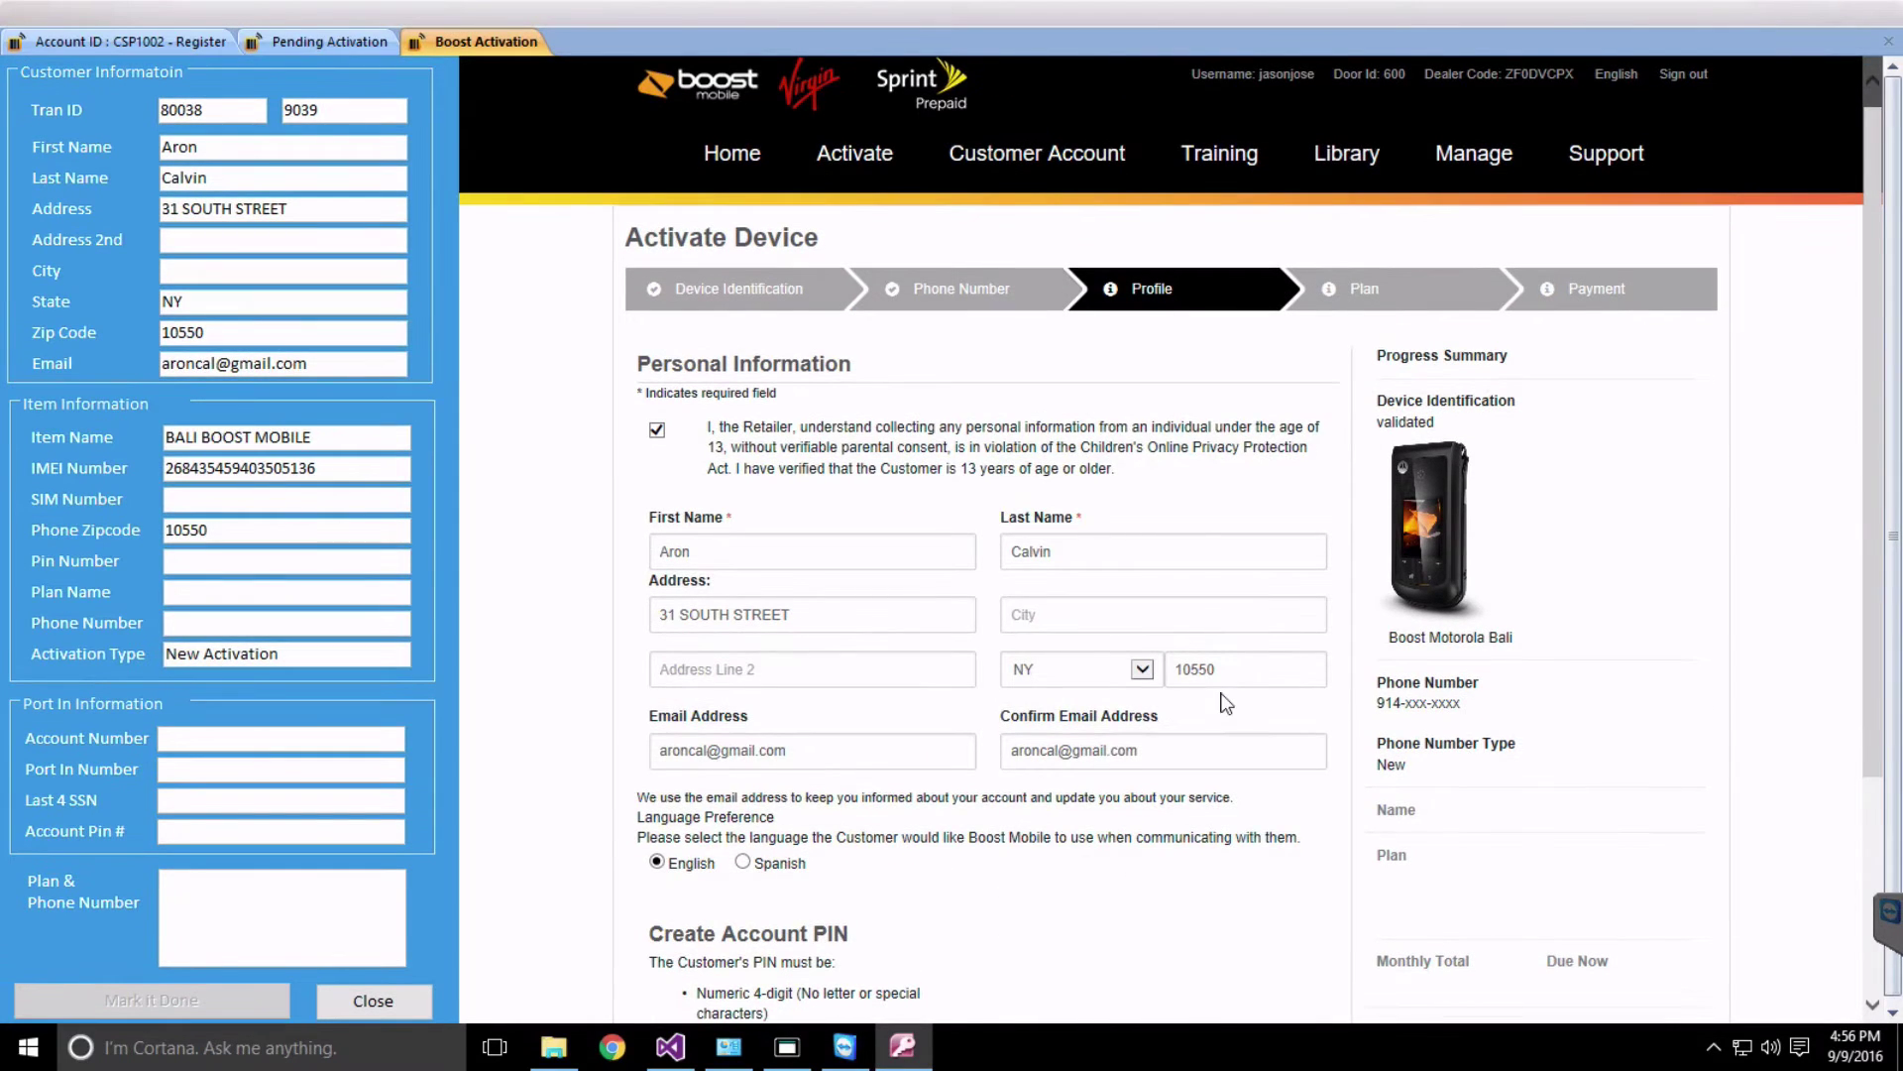
# Step: Enter and confirm the customer's four-digit account PIN on the profile, then submit it
pyautogui.scroll(-3, 955, 593)
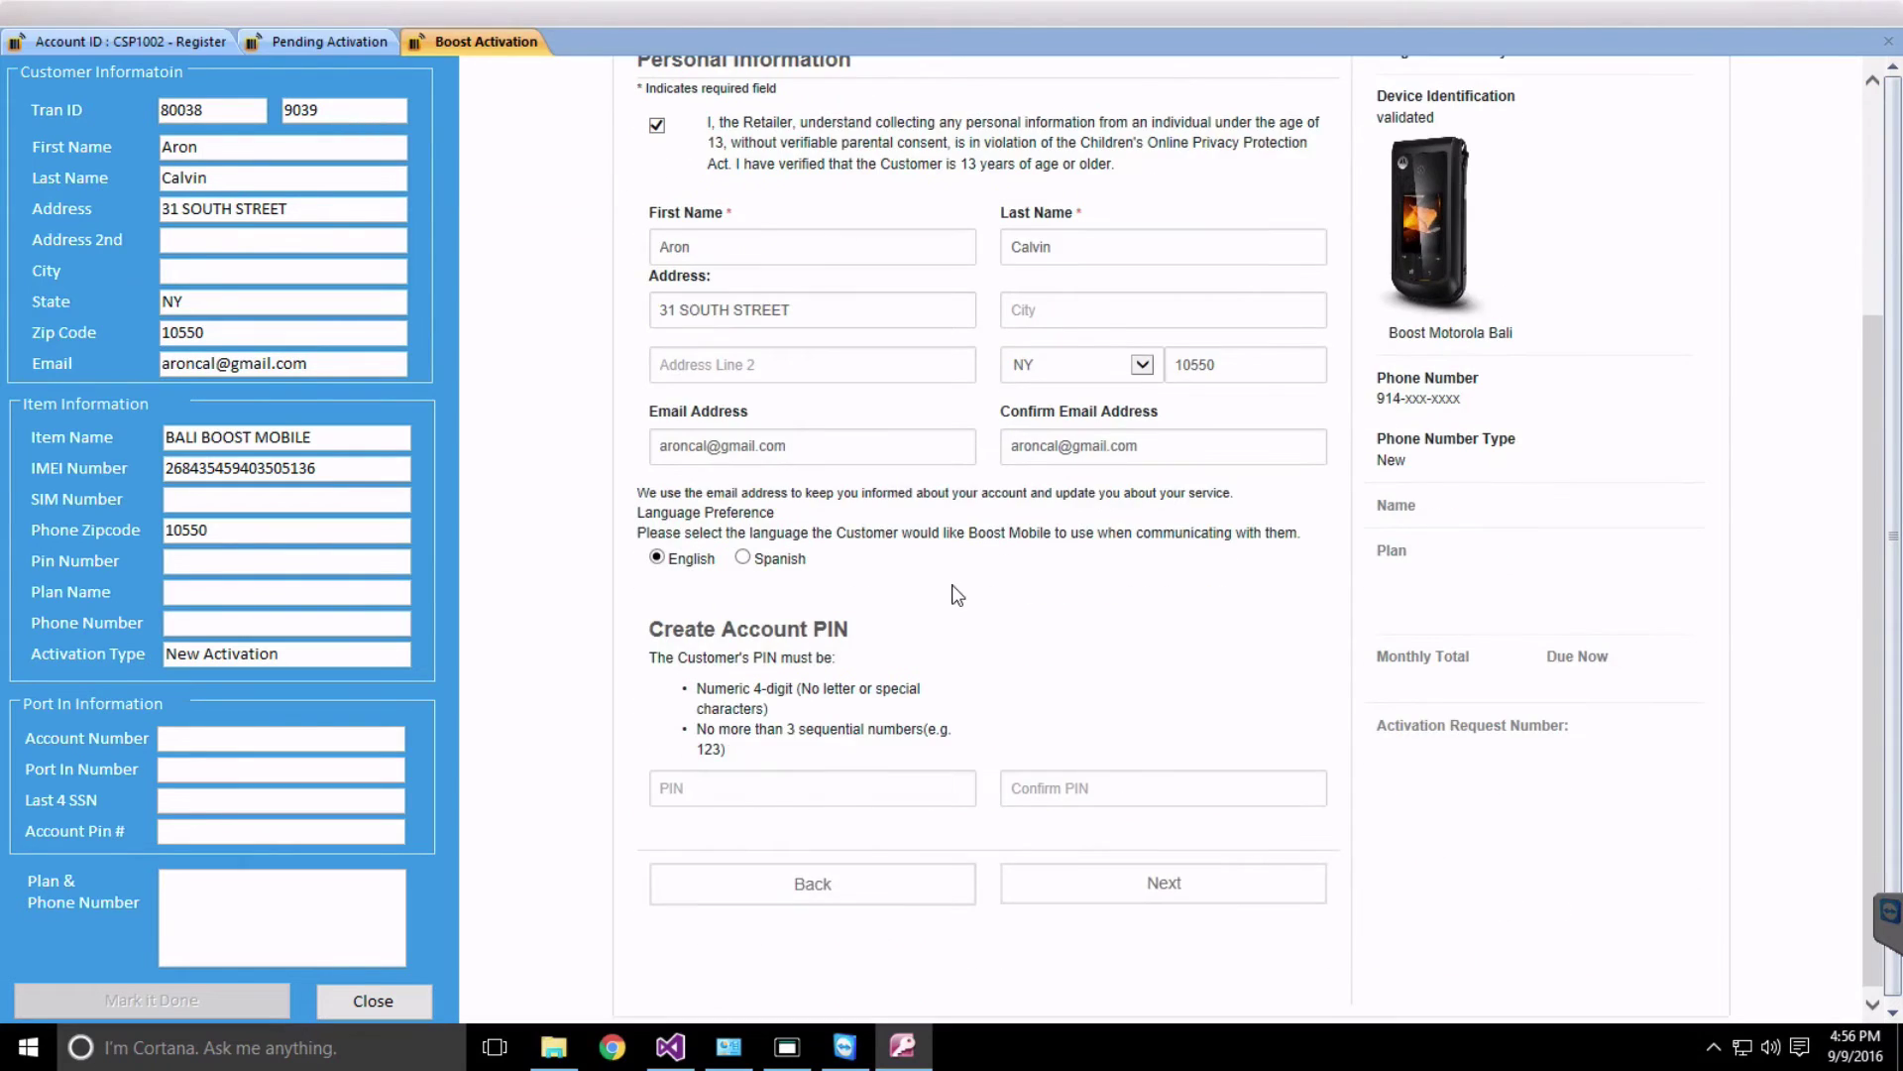
pyautogui.scroll(2, 975, 560)
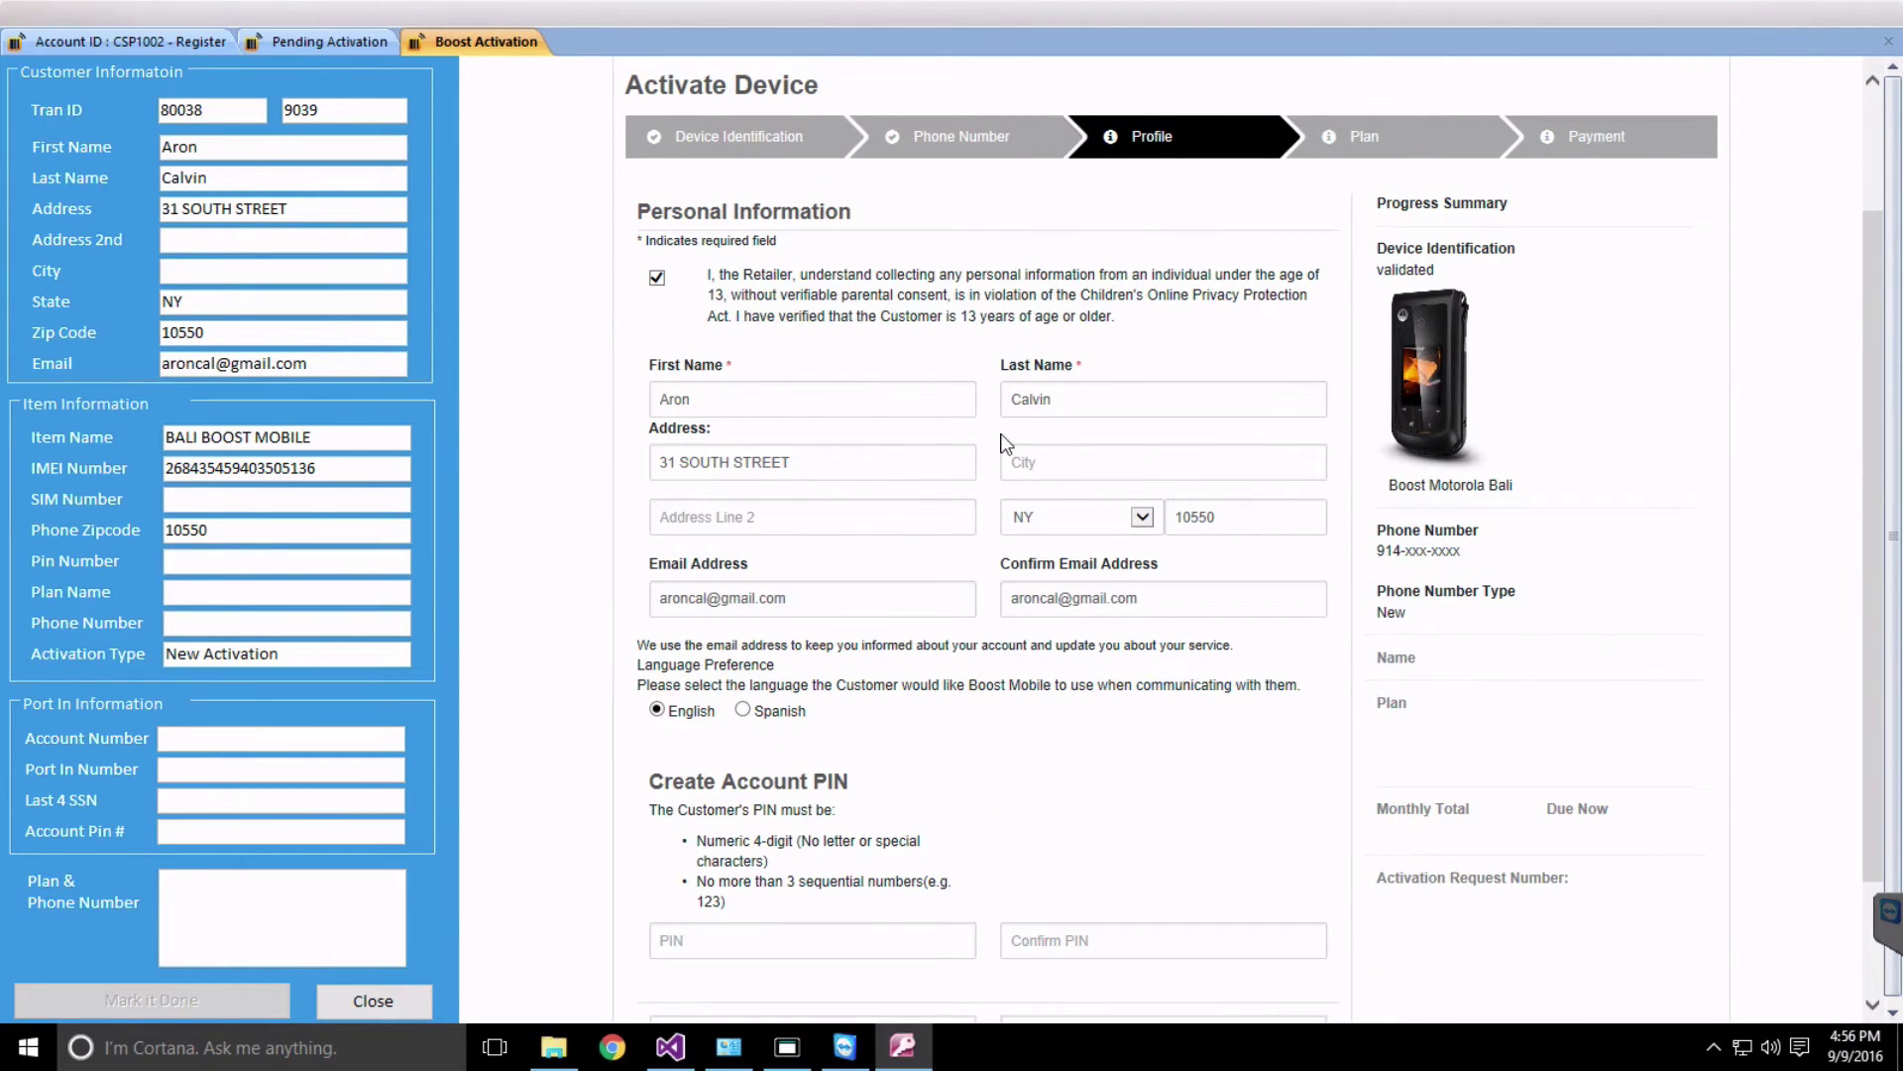
pyautogui.scroll(-2, 1003, 436)
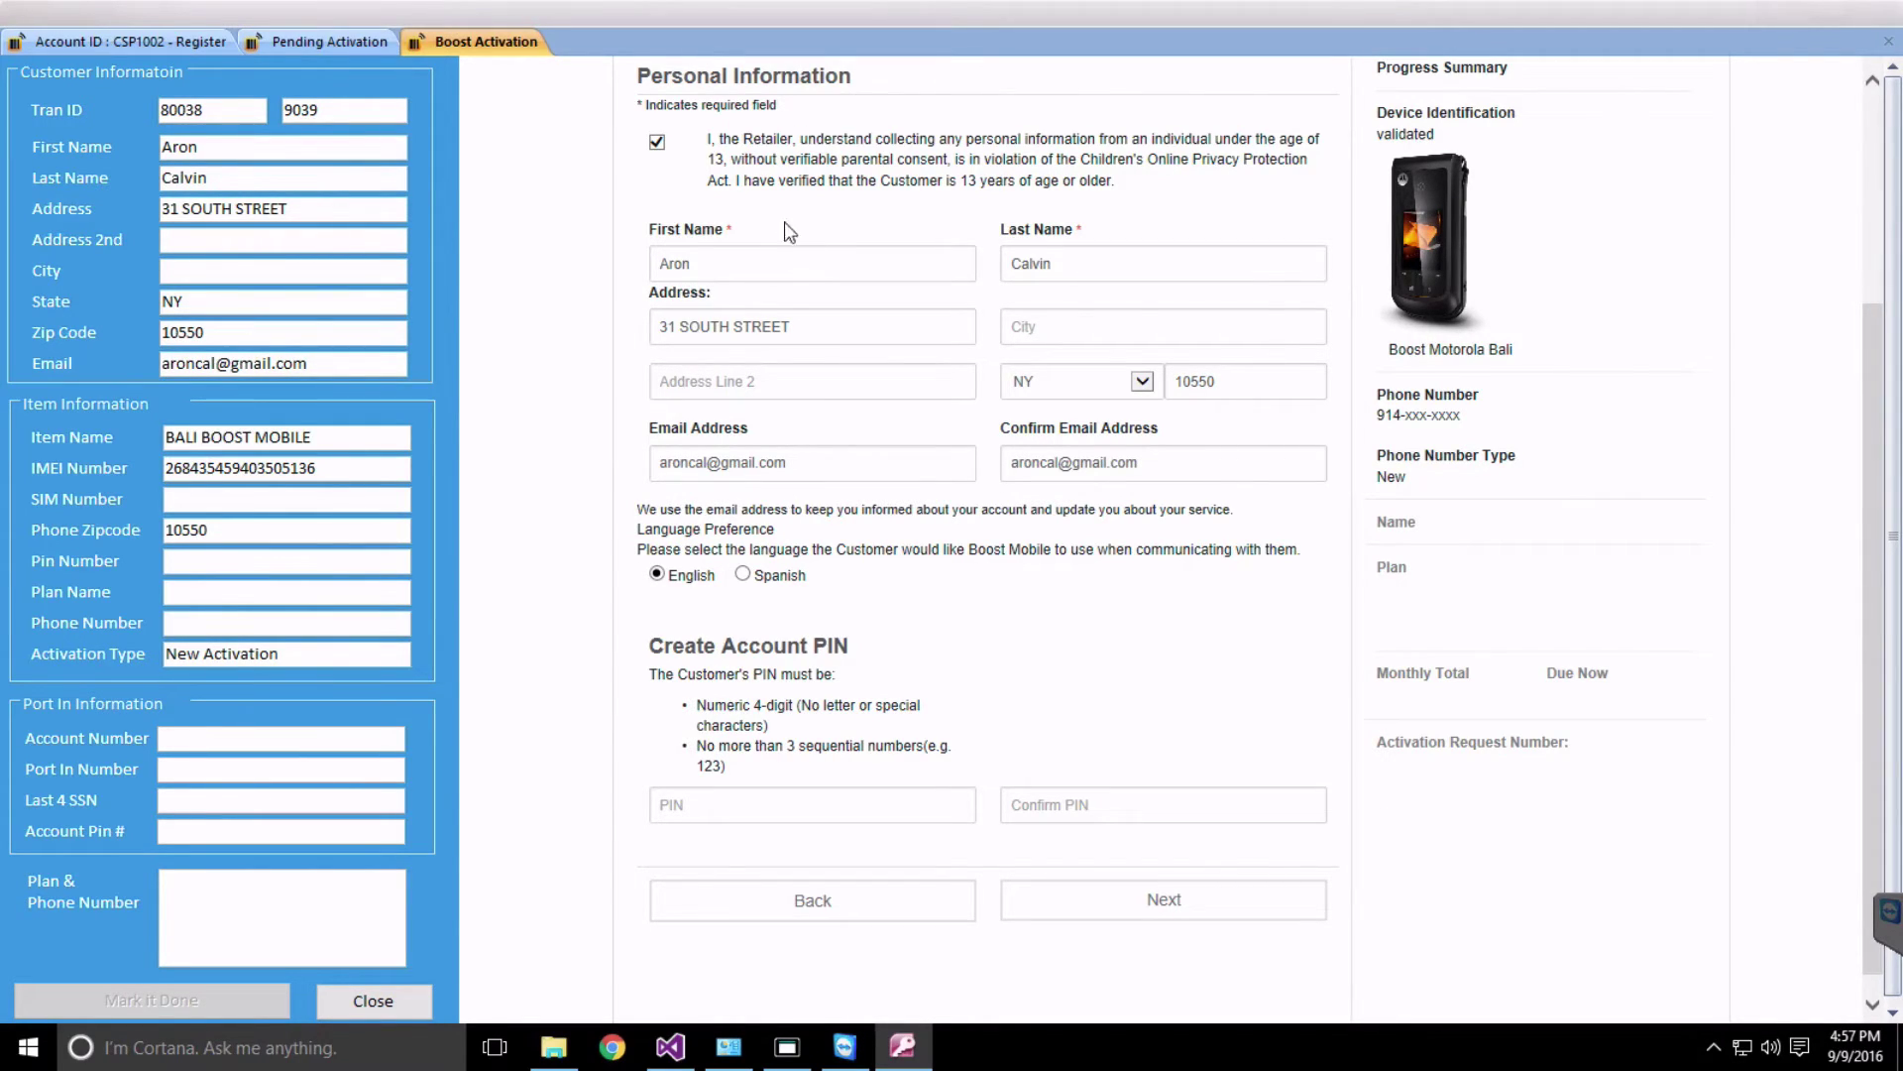
pyautogui.moveTo(1890, 347); pyautogui.dragTo(1889, 228)
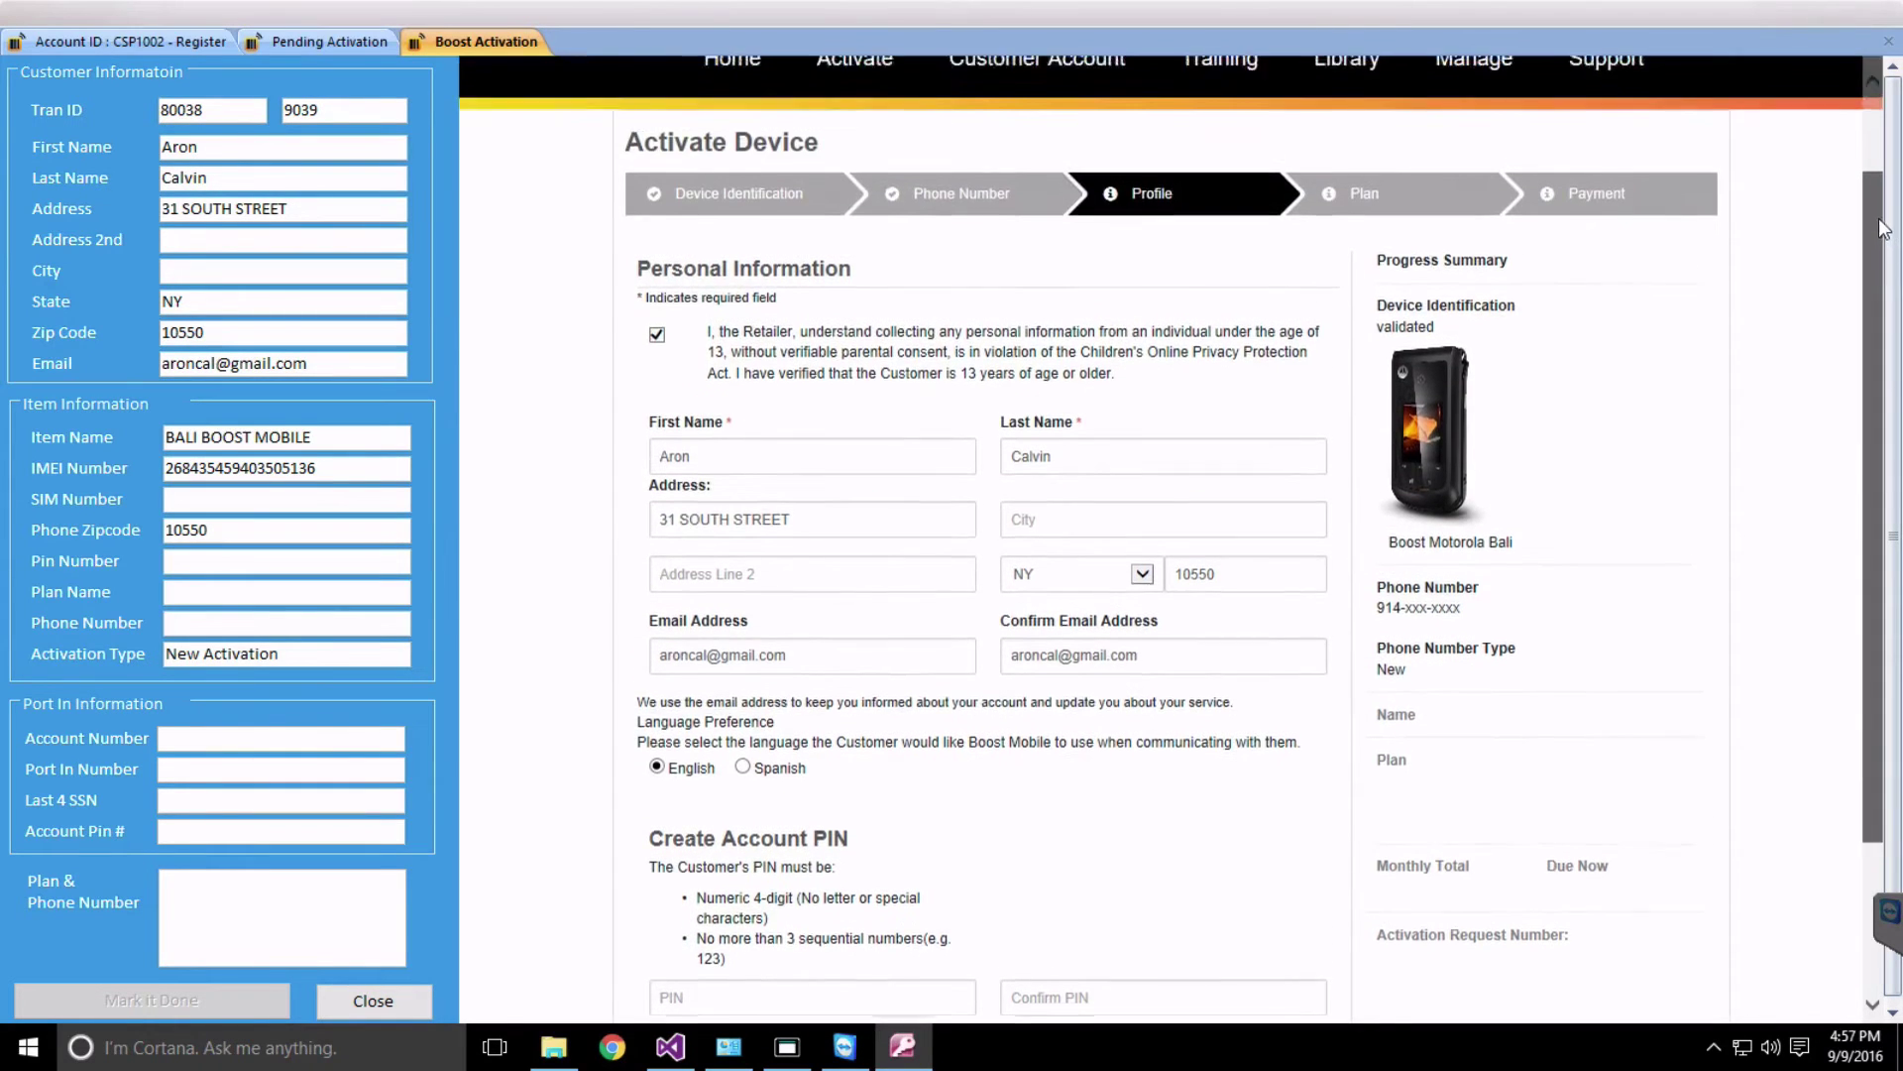
pyautogui.scroll(-3, 828, 807)
pyautogui.click(823, 778)
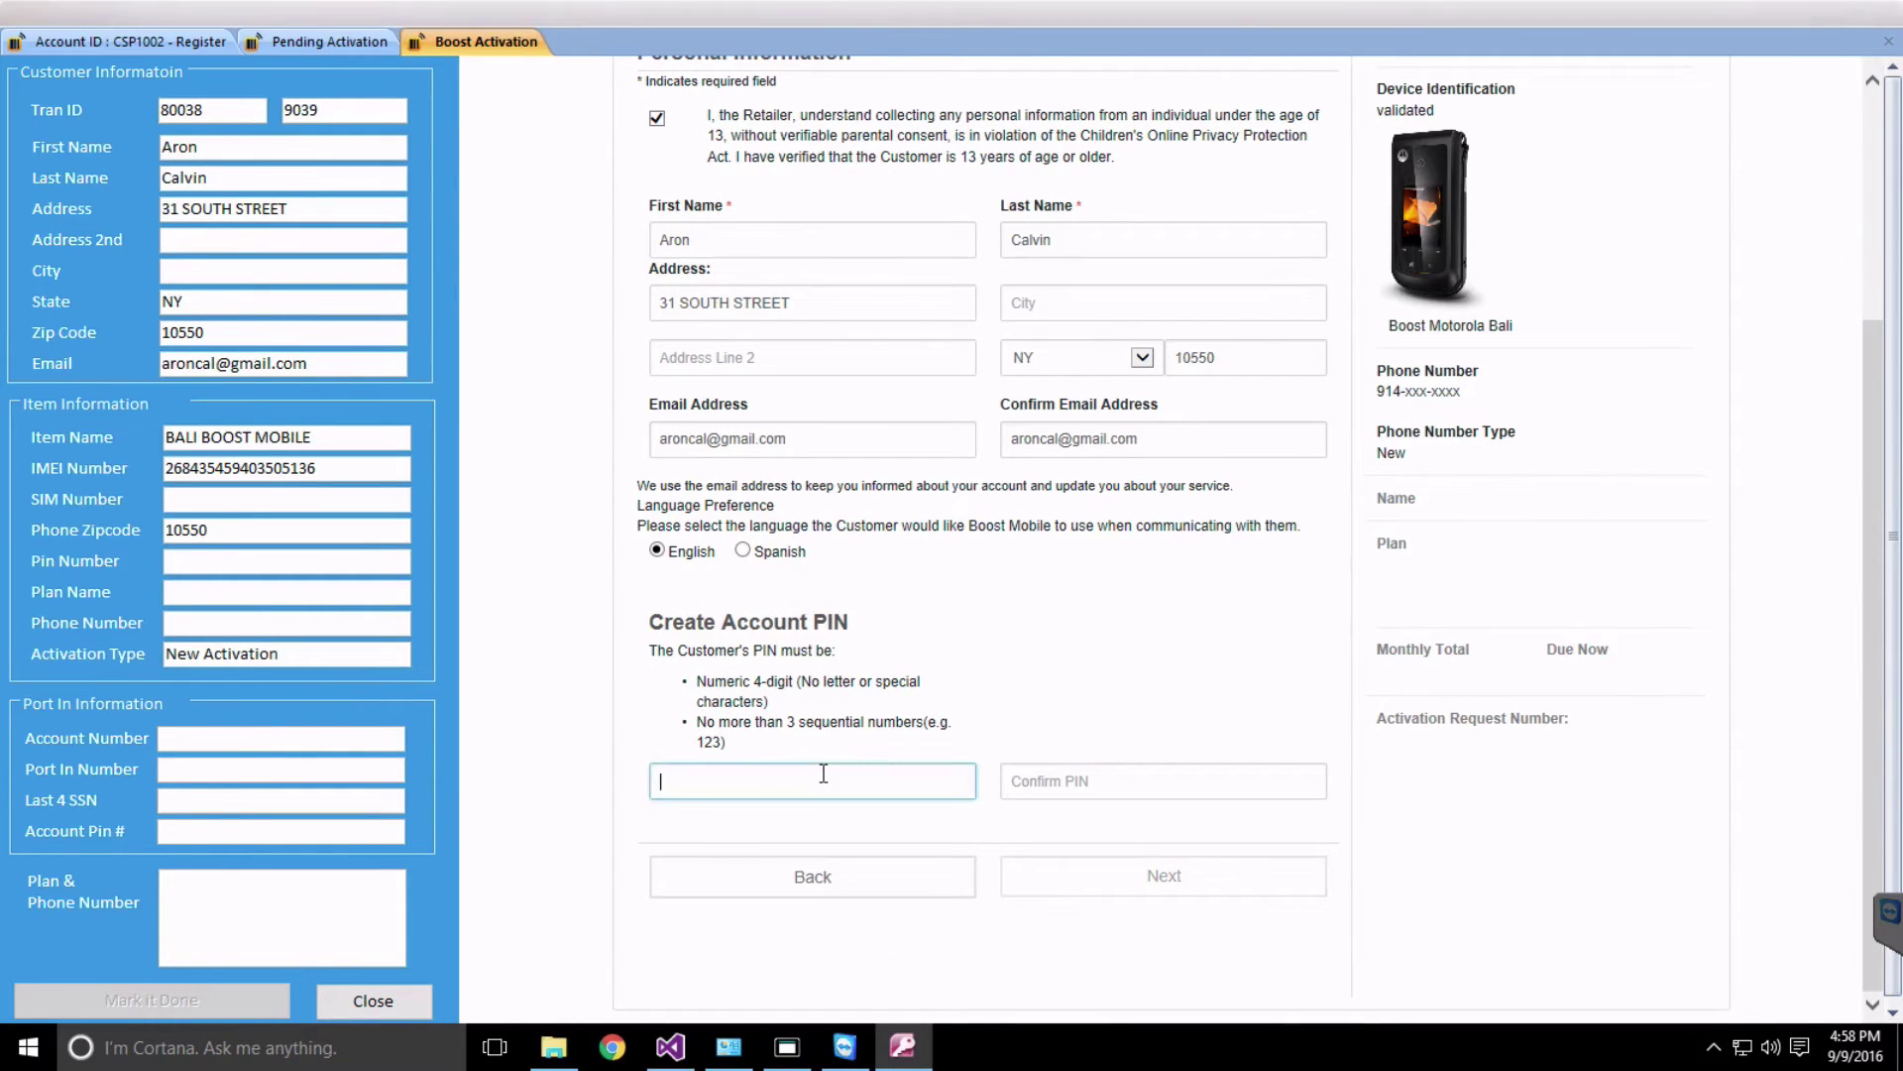
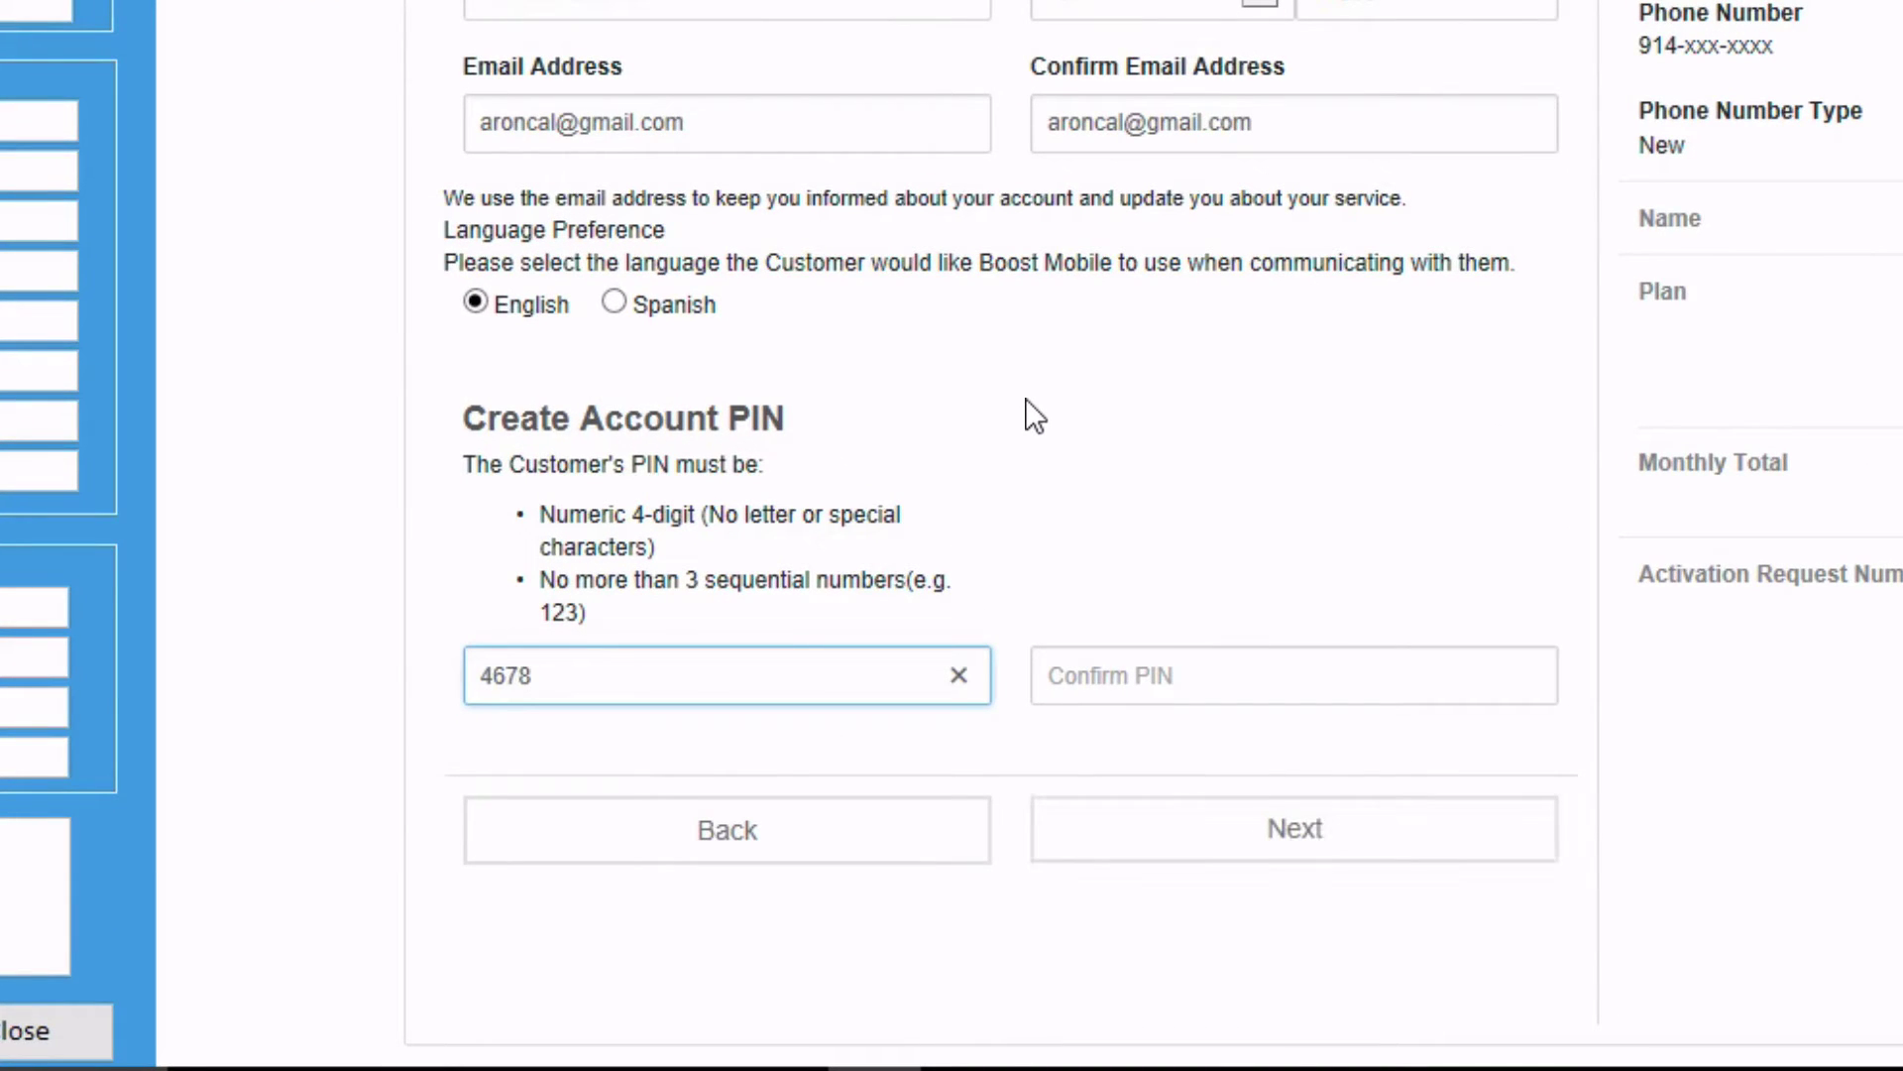
pyautogui.press('Tab')
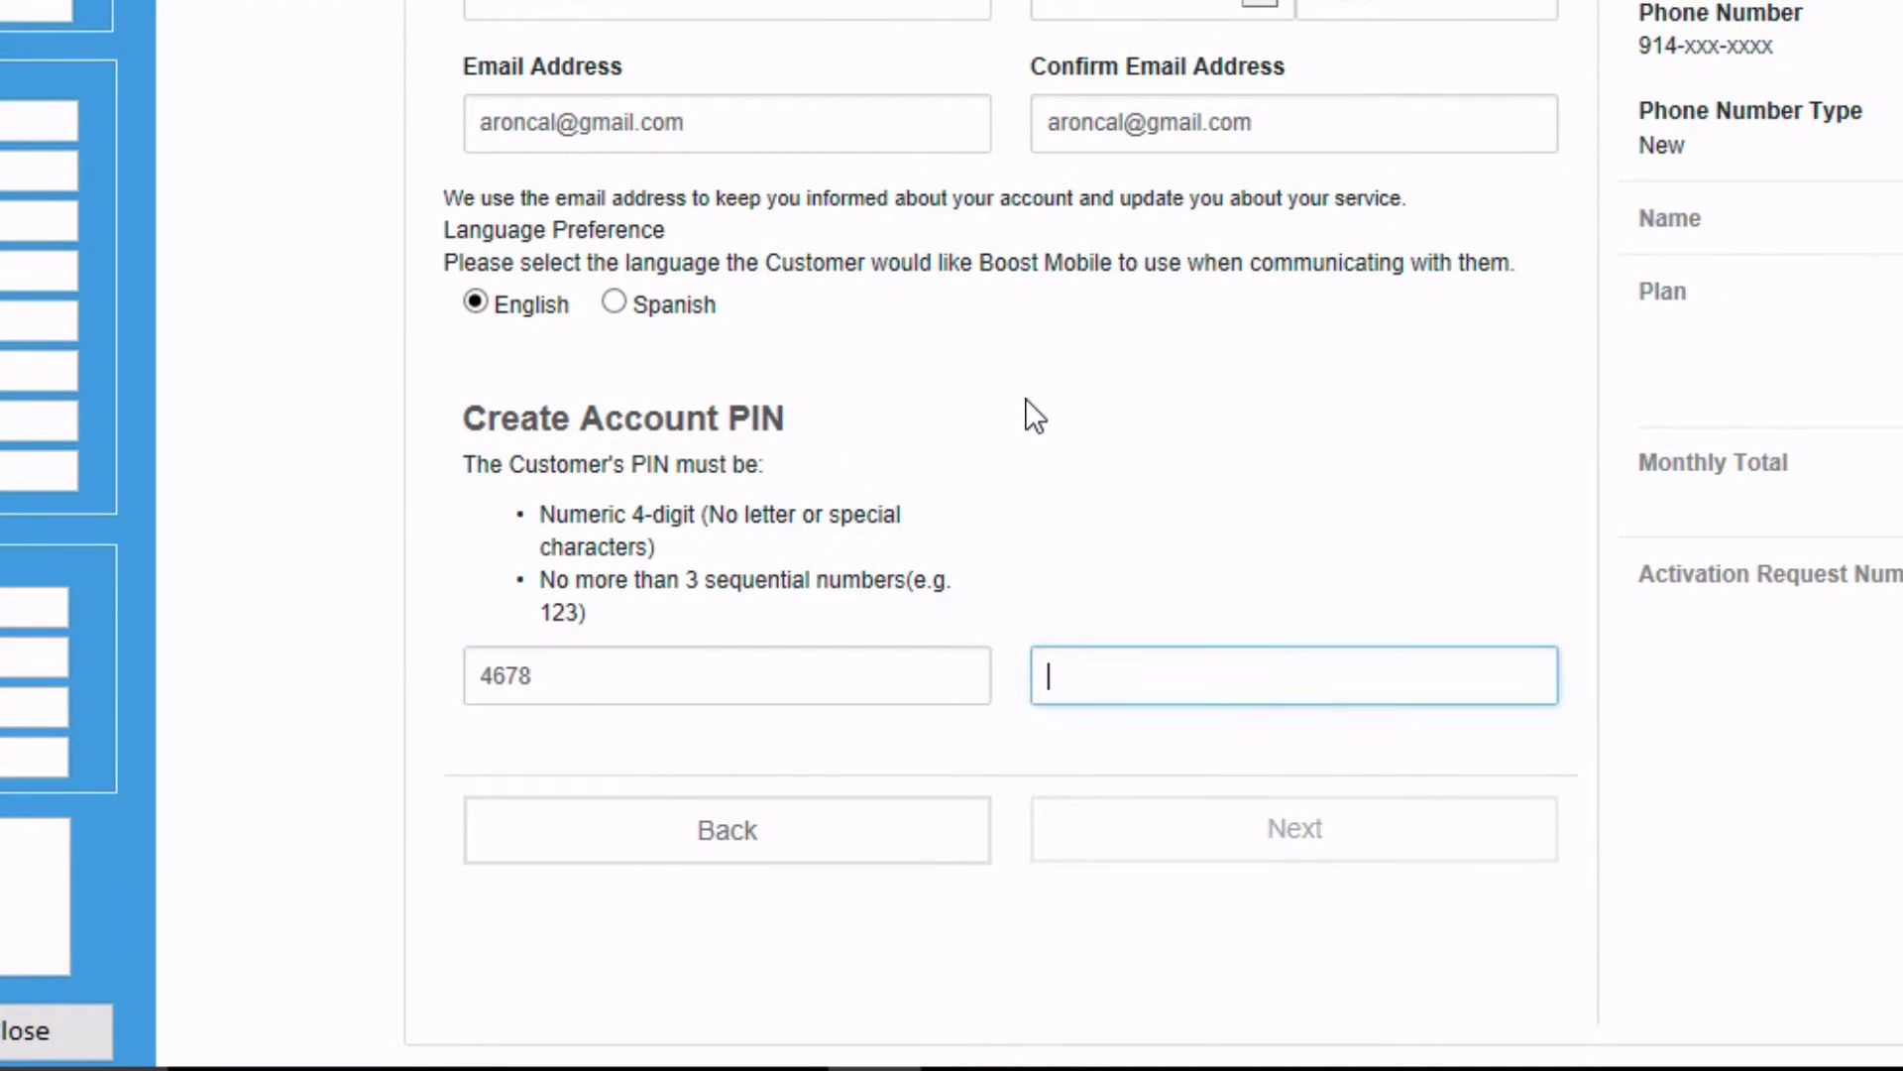
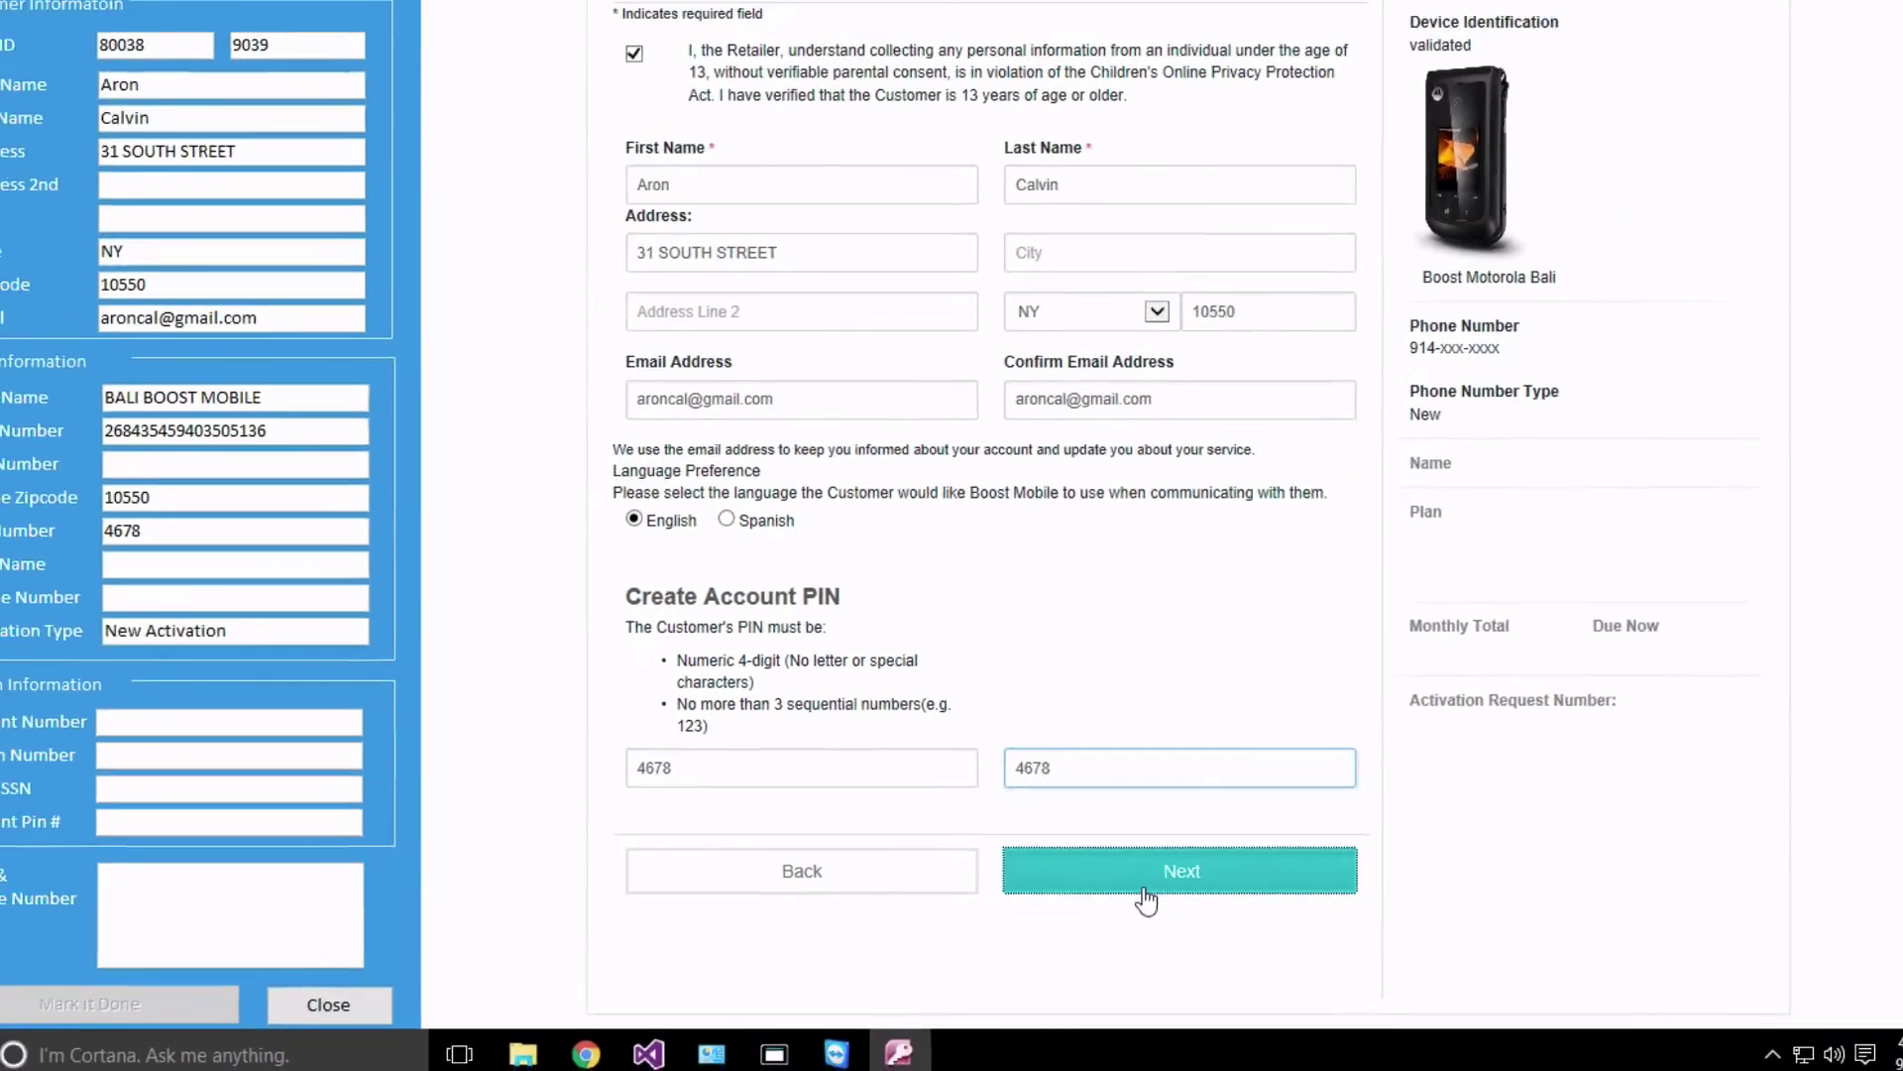
pyautogui.click(1214, 843)
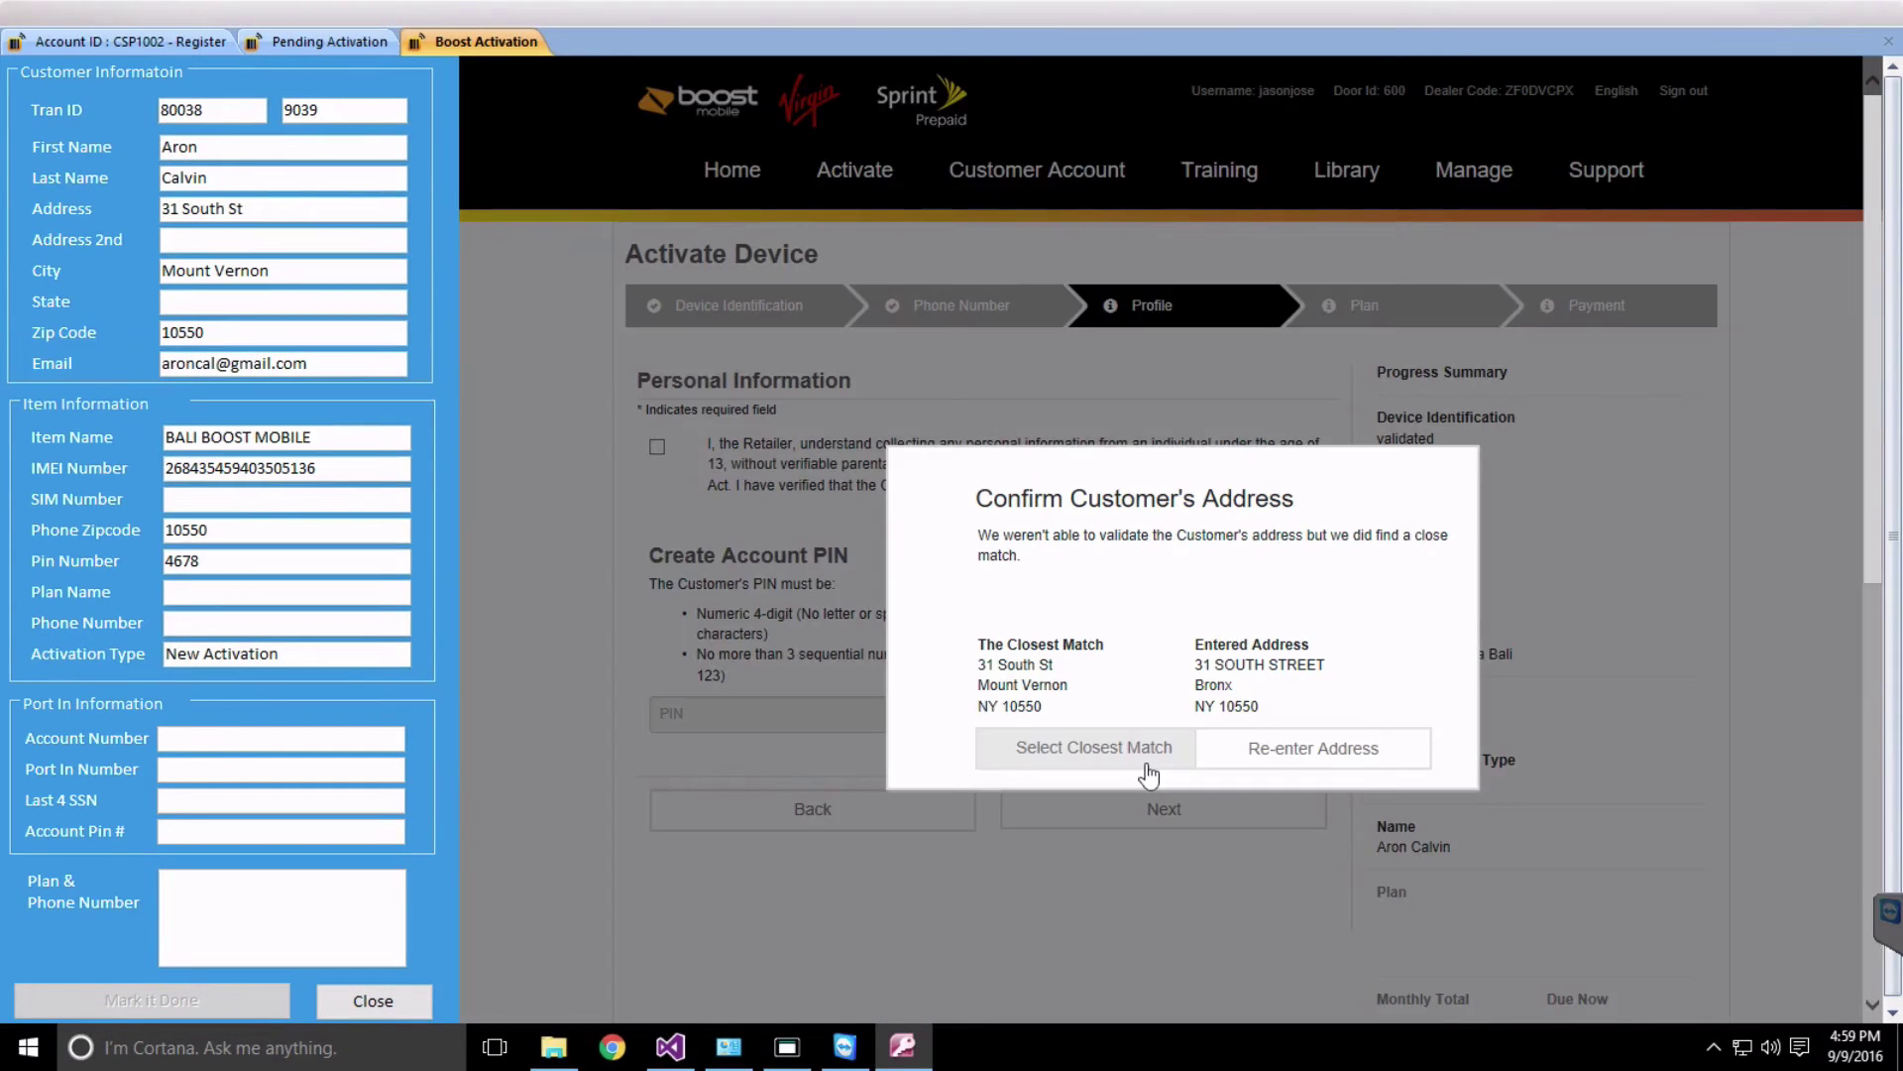
# Step: Accept the closest address match and add the $30 Unlimited Talk/Text/Data 1GB 3G plan to the cart
pyautogui.click(1148, 753)
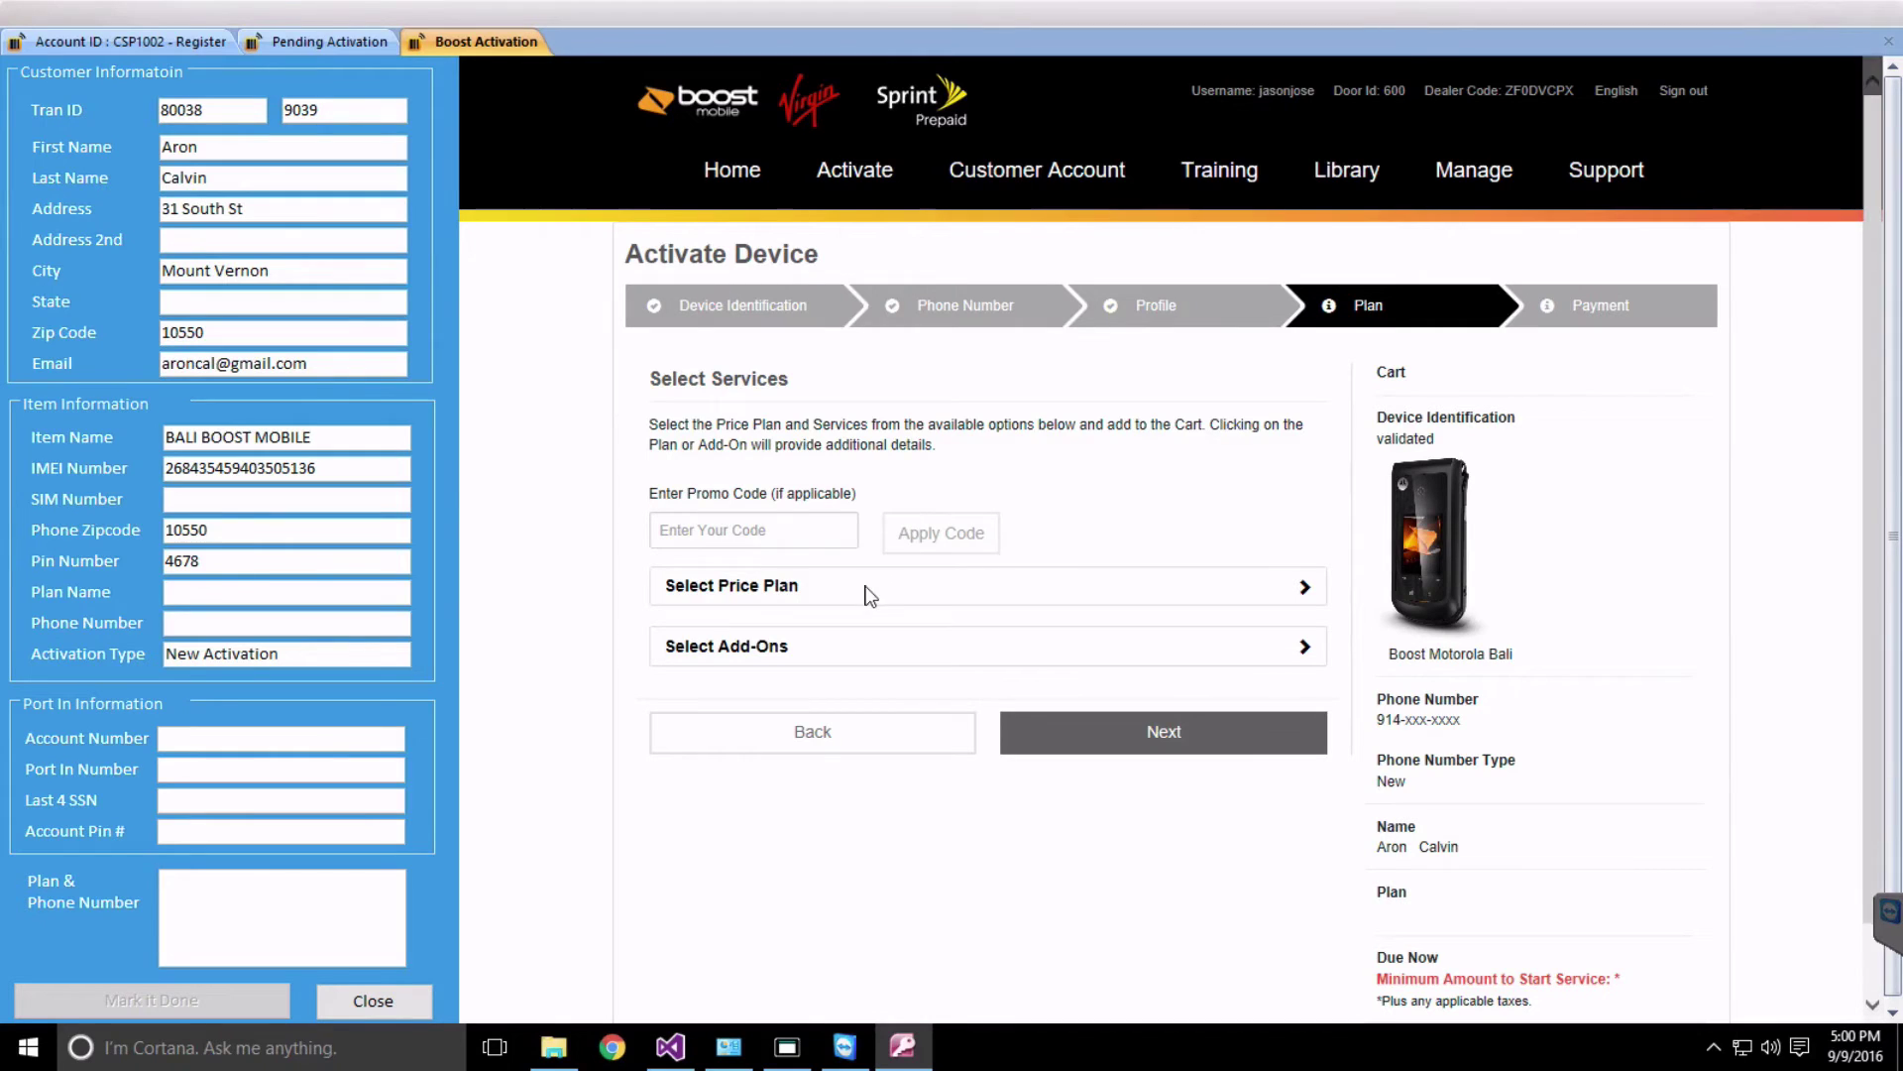
pyautogui.click(1304, 595)
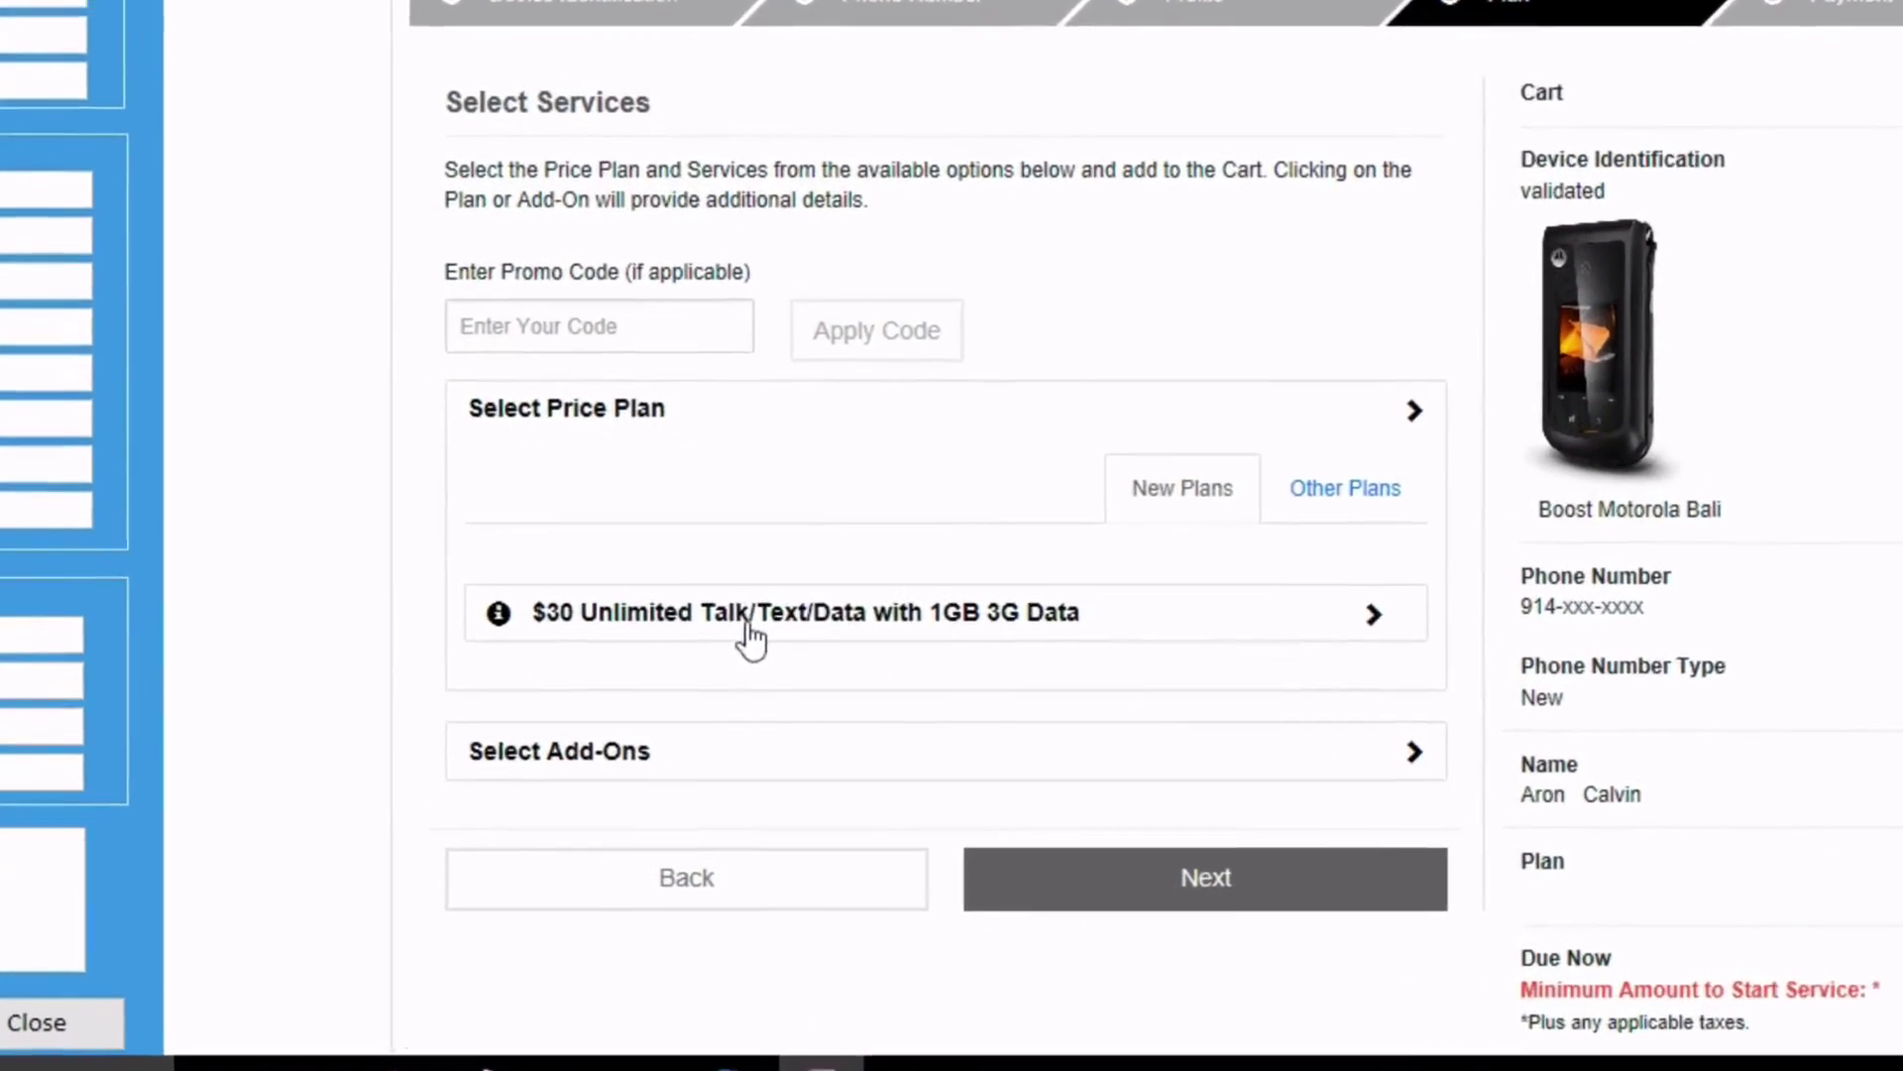
pyautogui.click(860, 729)
pyautogui.scroll(-1, 892, 595)
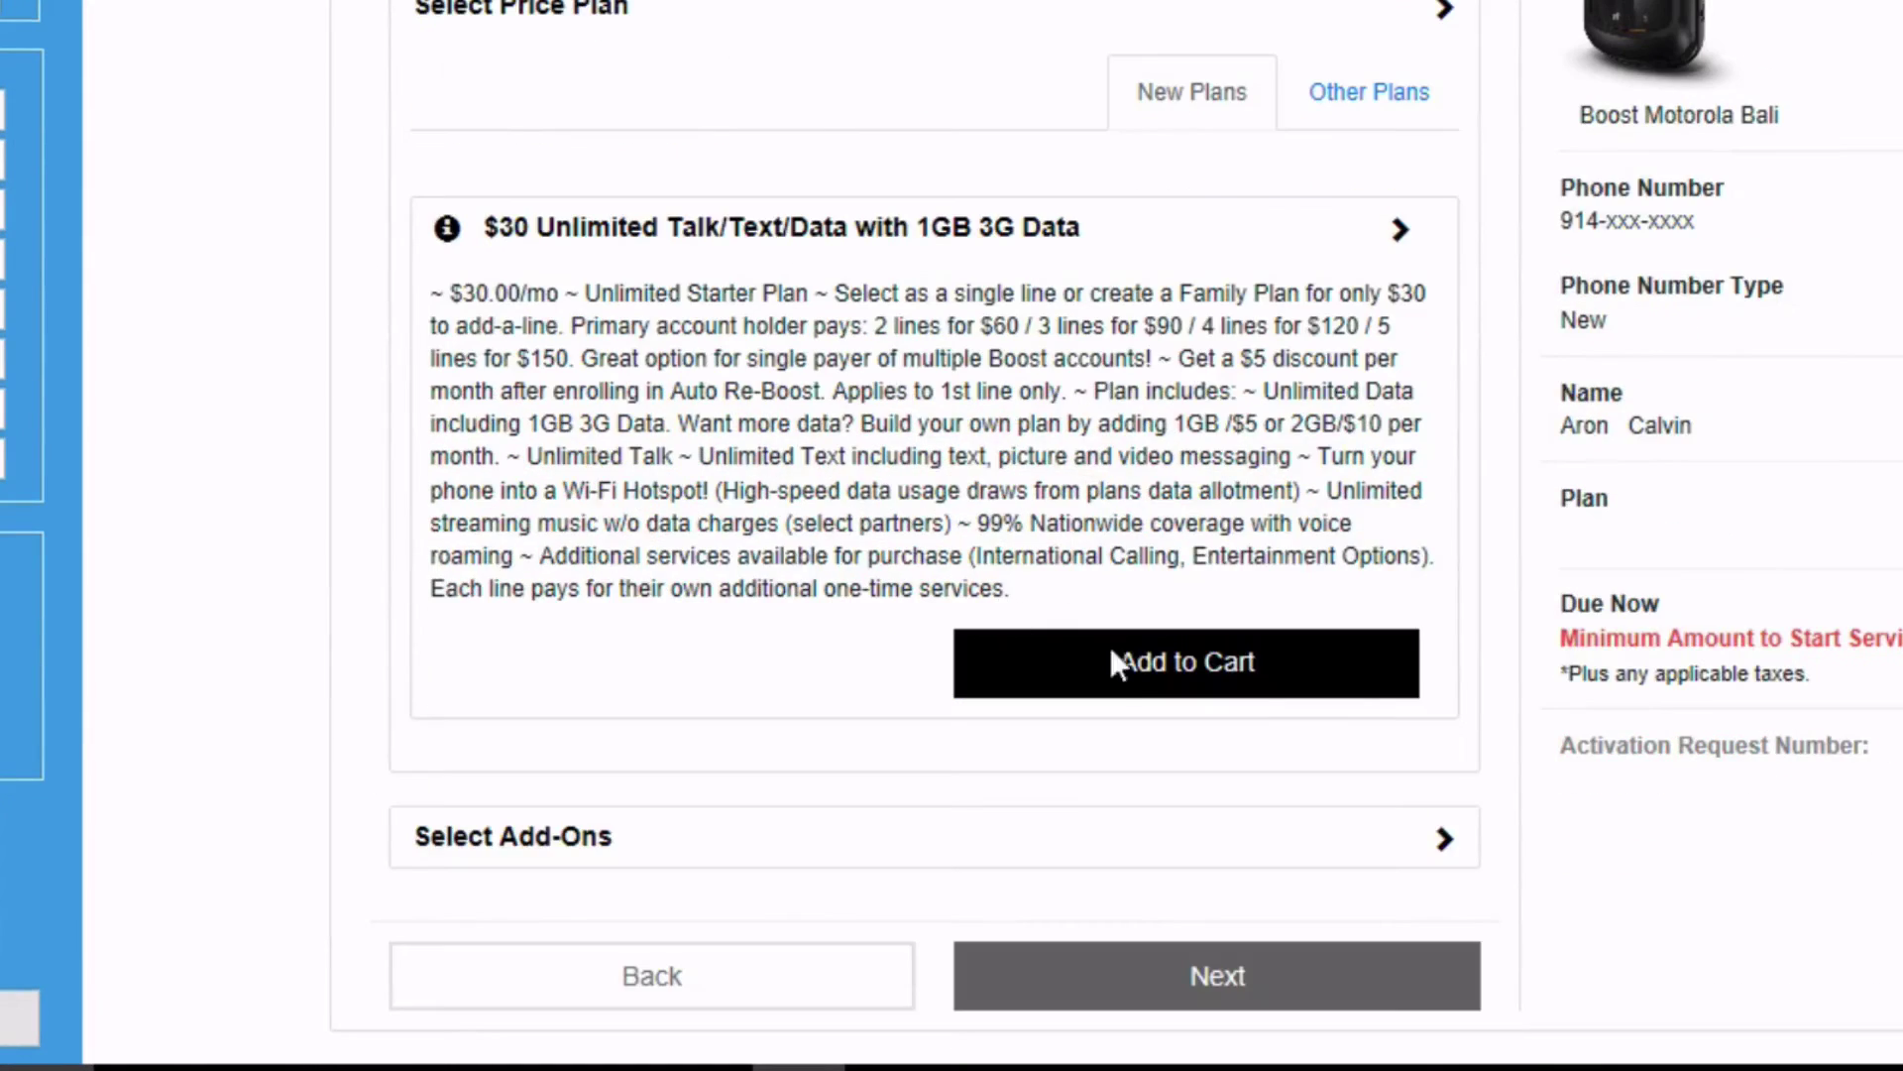
pyautogui.click(1105, 649)
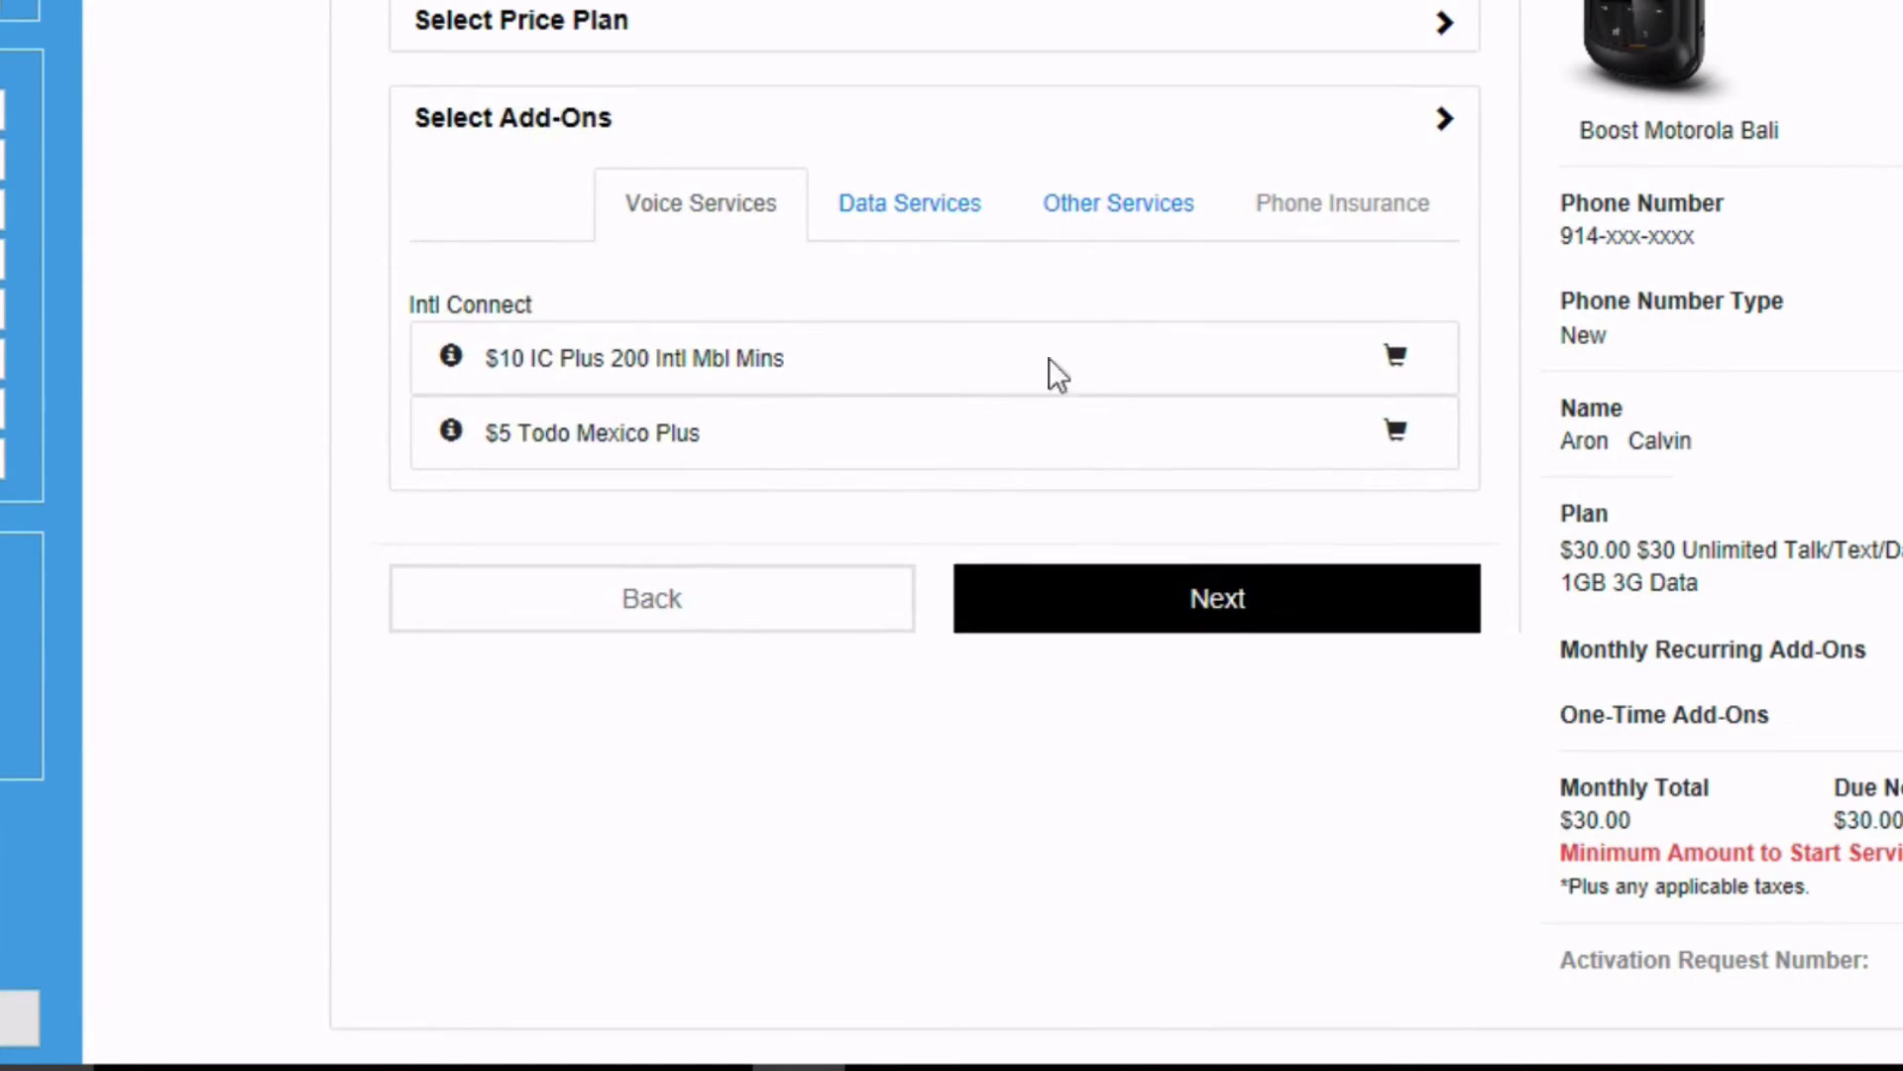
pyautogui.click(1123, 613)
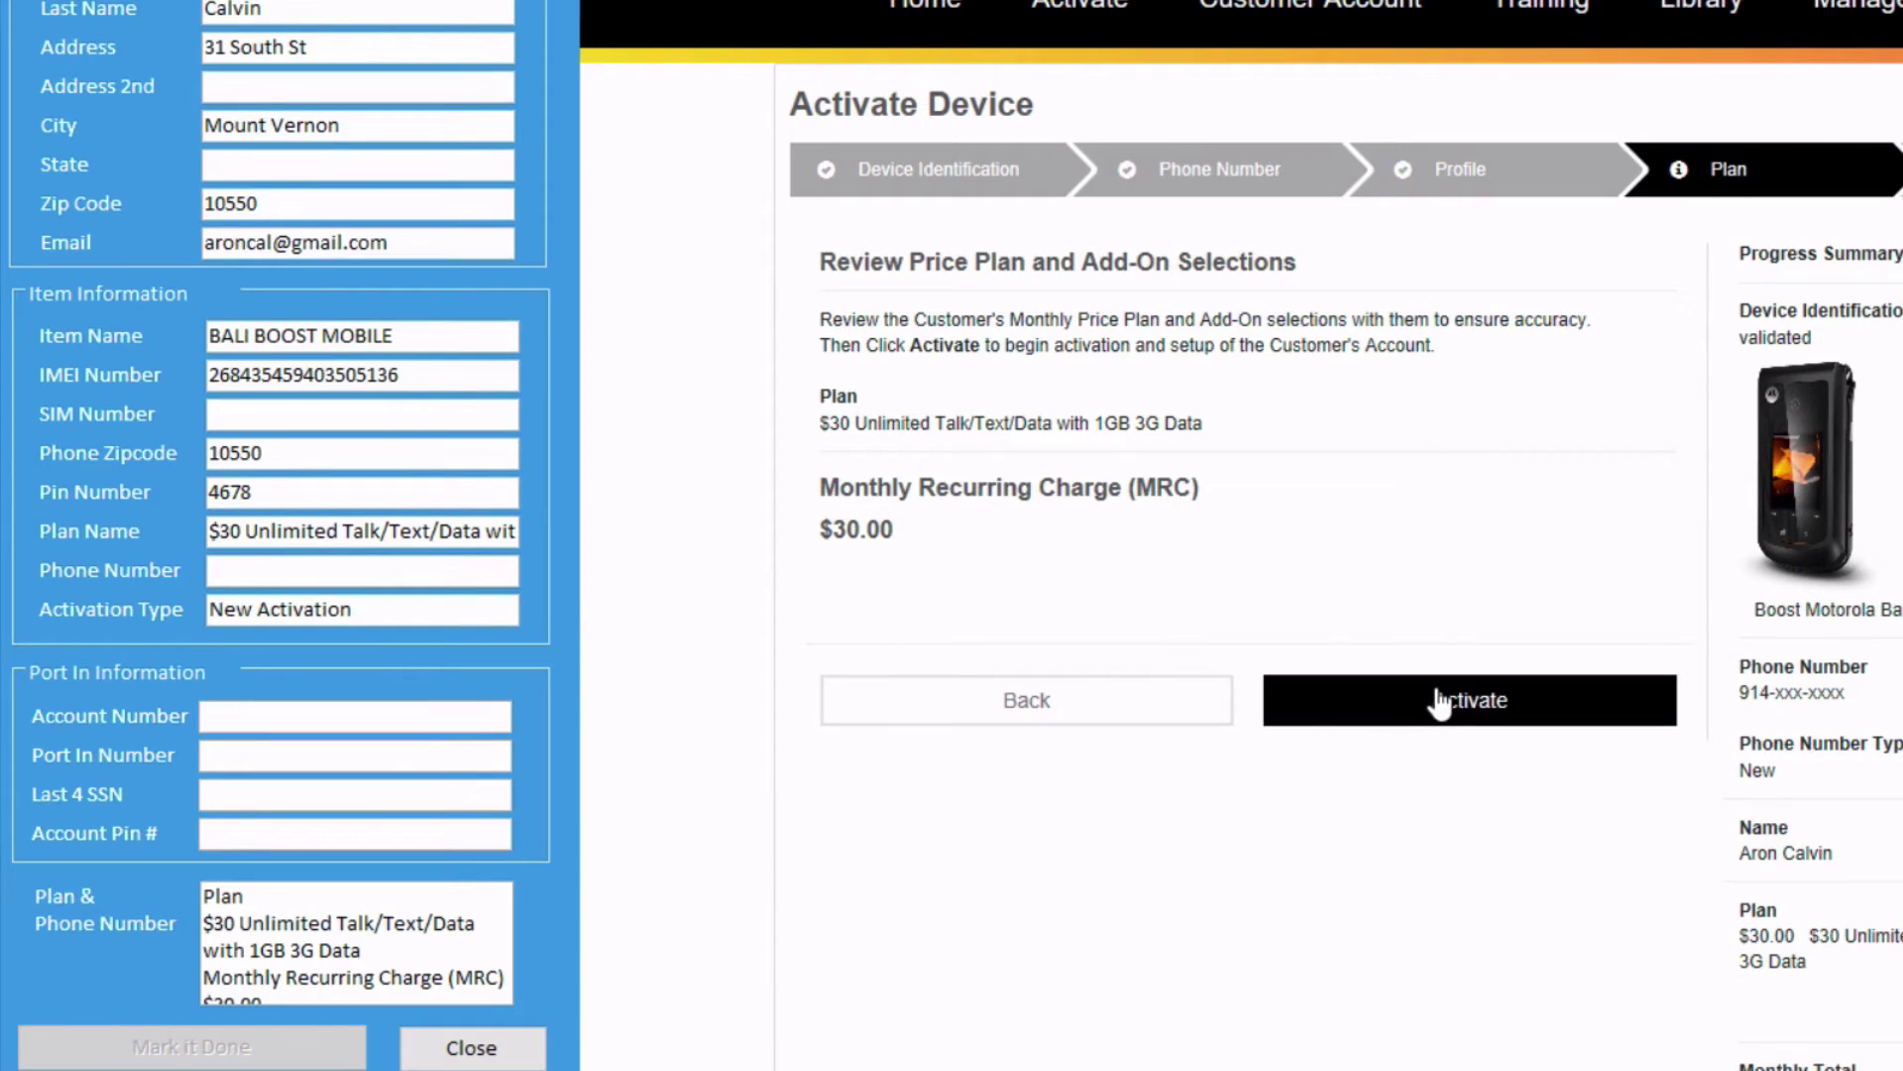
# Step: Activate the device on the $30 Unlimited plan from the Review Price Plan page
pyautogui.click(1383, 702)
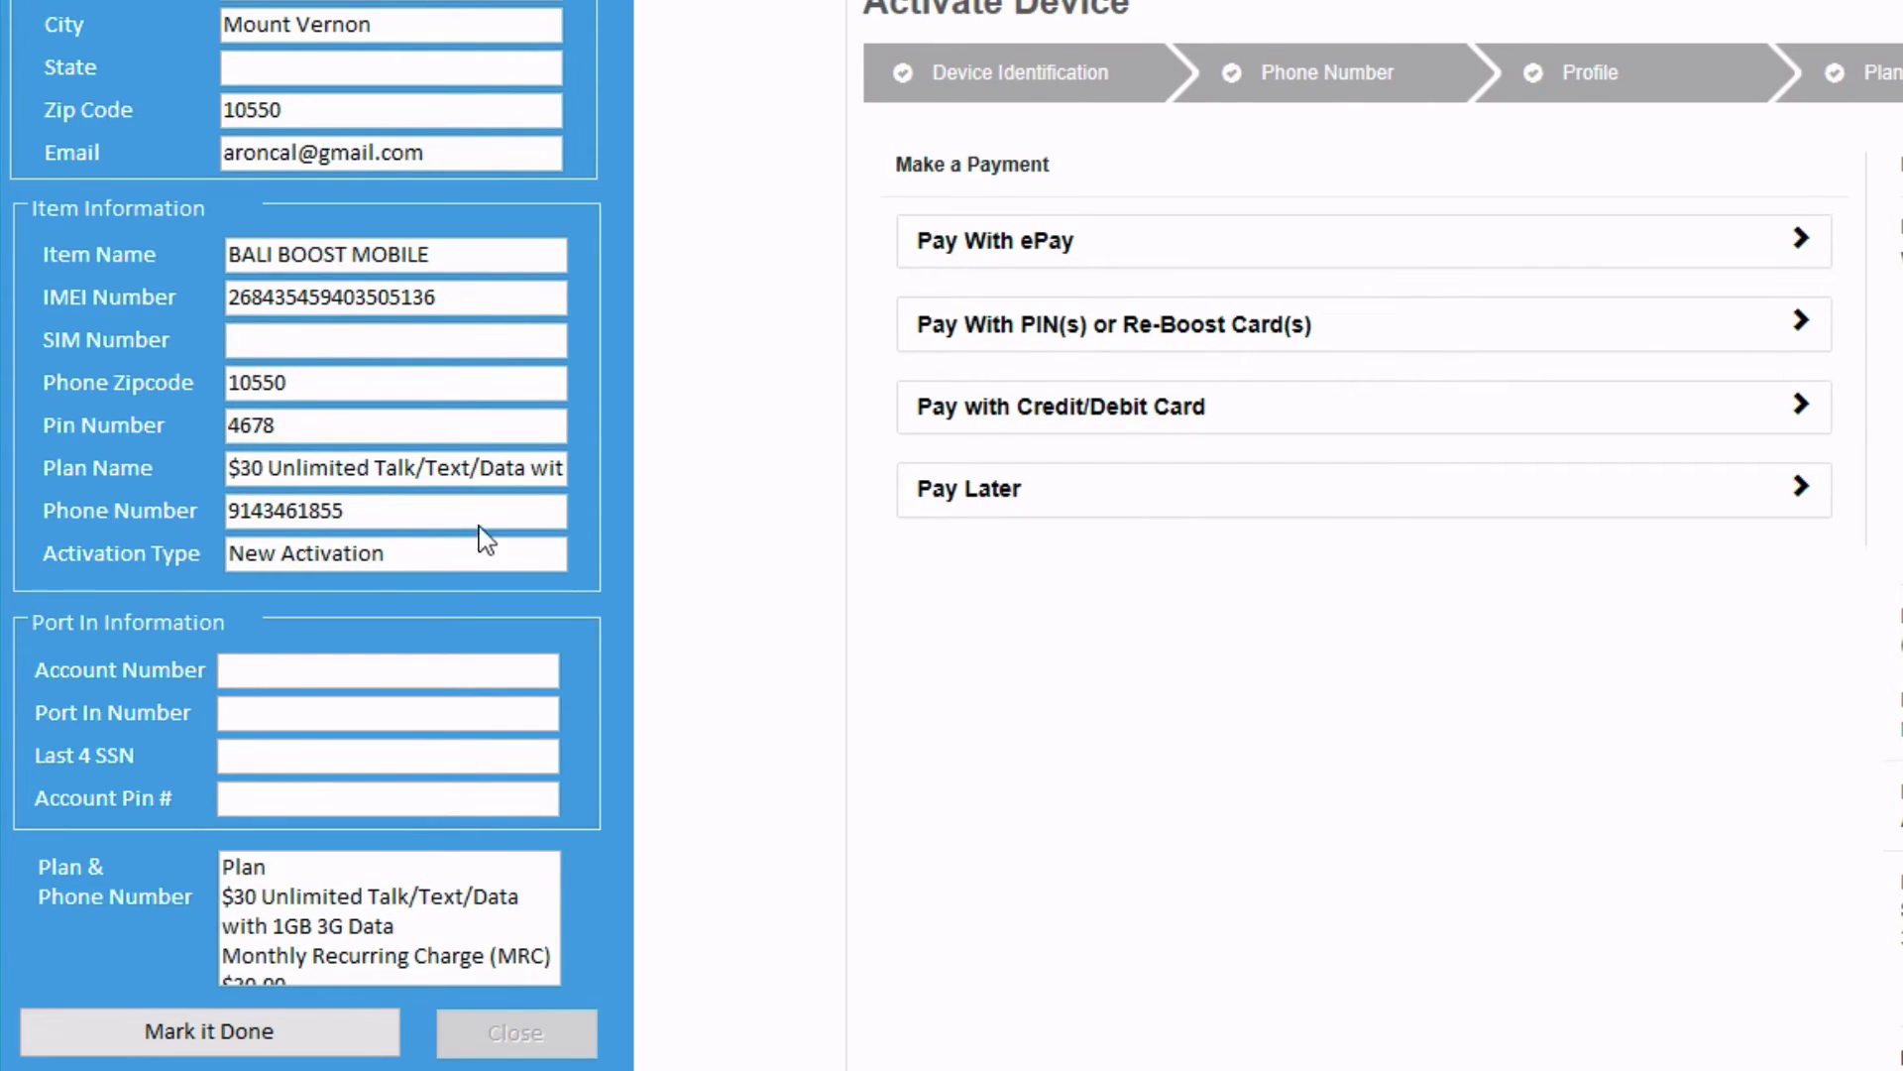
# Step: Mark the Boost activation as done so its receipt prints and the register shows $0.00 due
pyautogui.scroll(-3, 1019, 607)
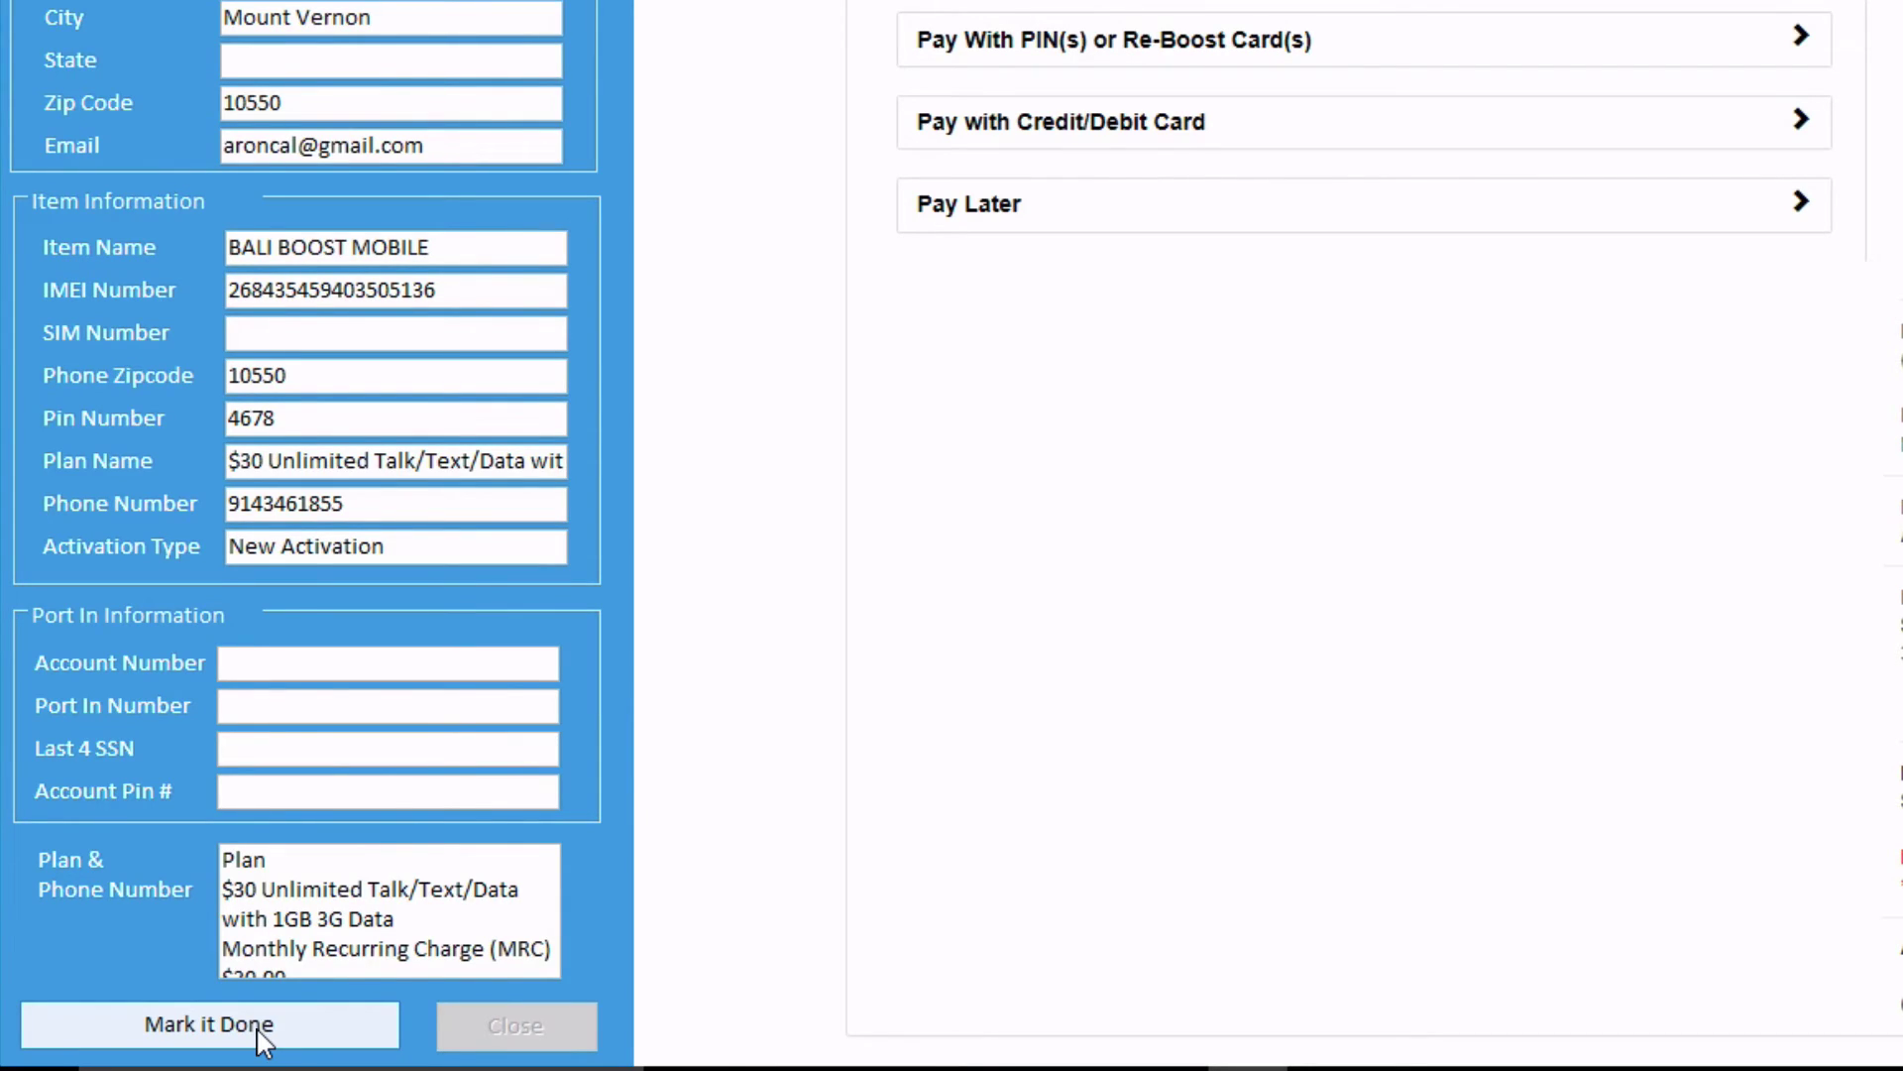
pyautogui.click(262, 1031)
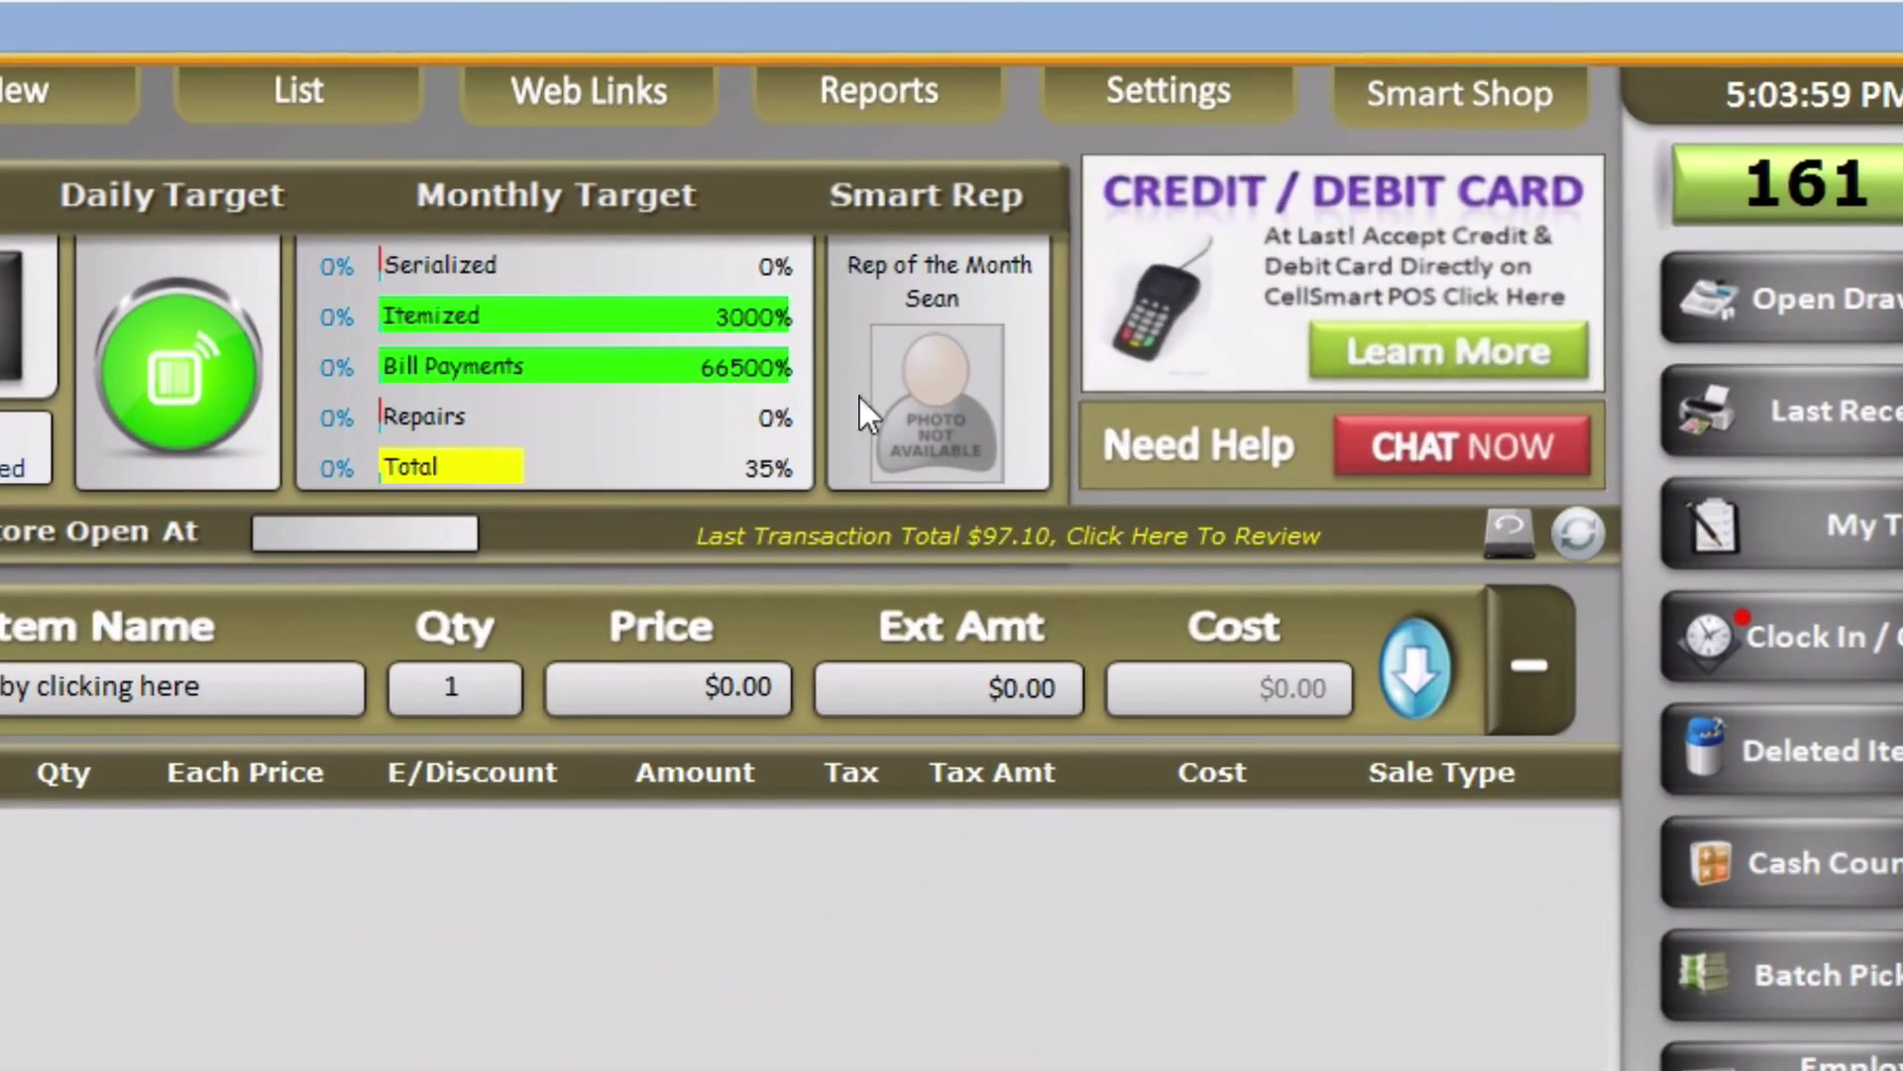
# Step: Create the Lists > Boost Activation List report for 9/1/2016–9/30/2016
pyautogui.click(883, 85)
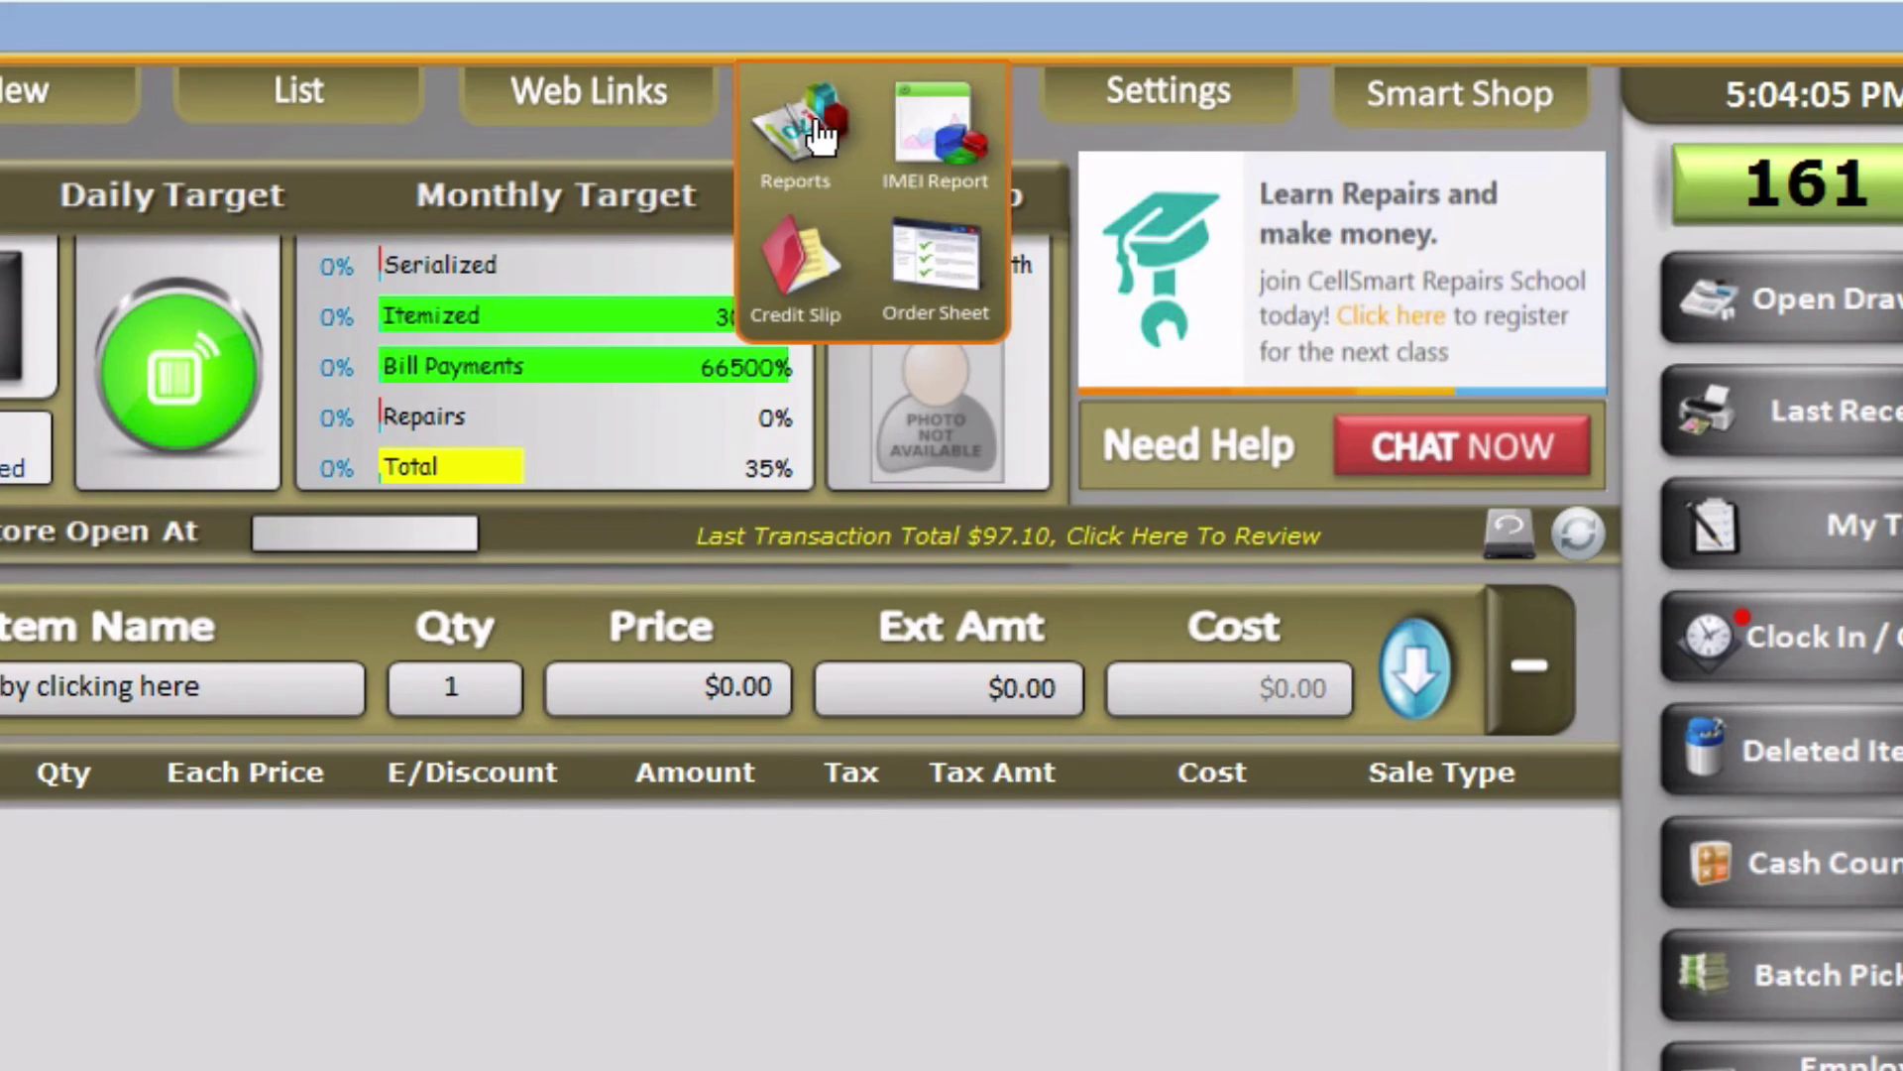
pyautogui.click(803, 144)
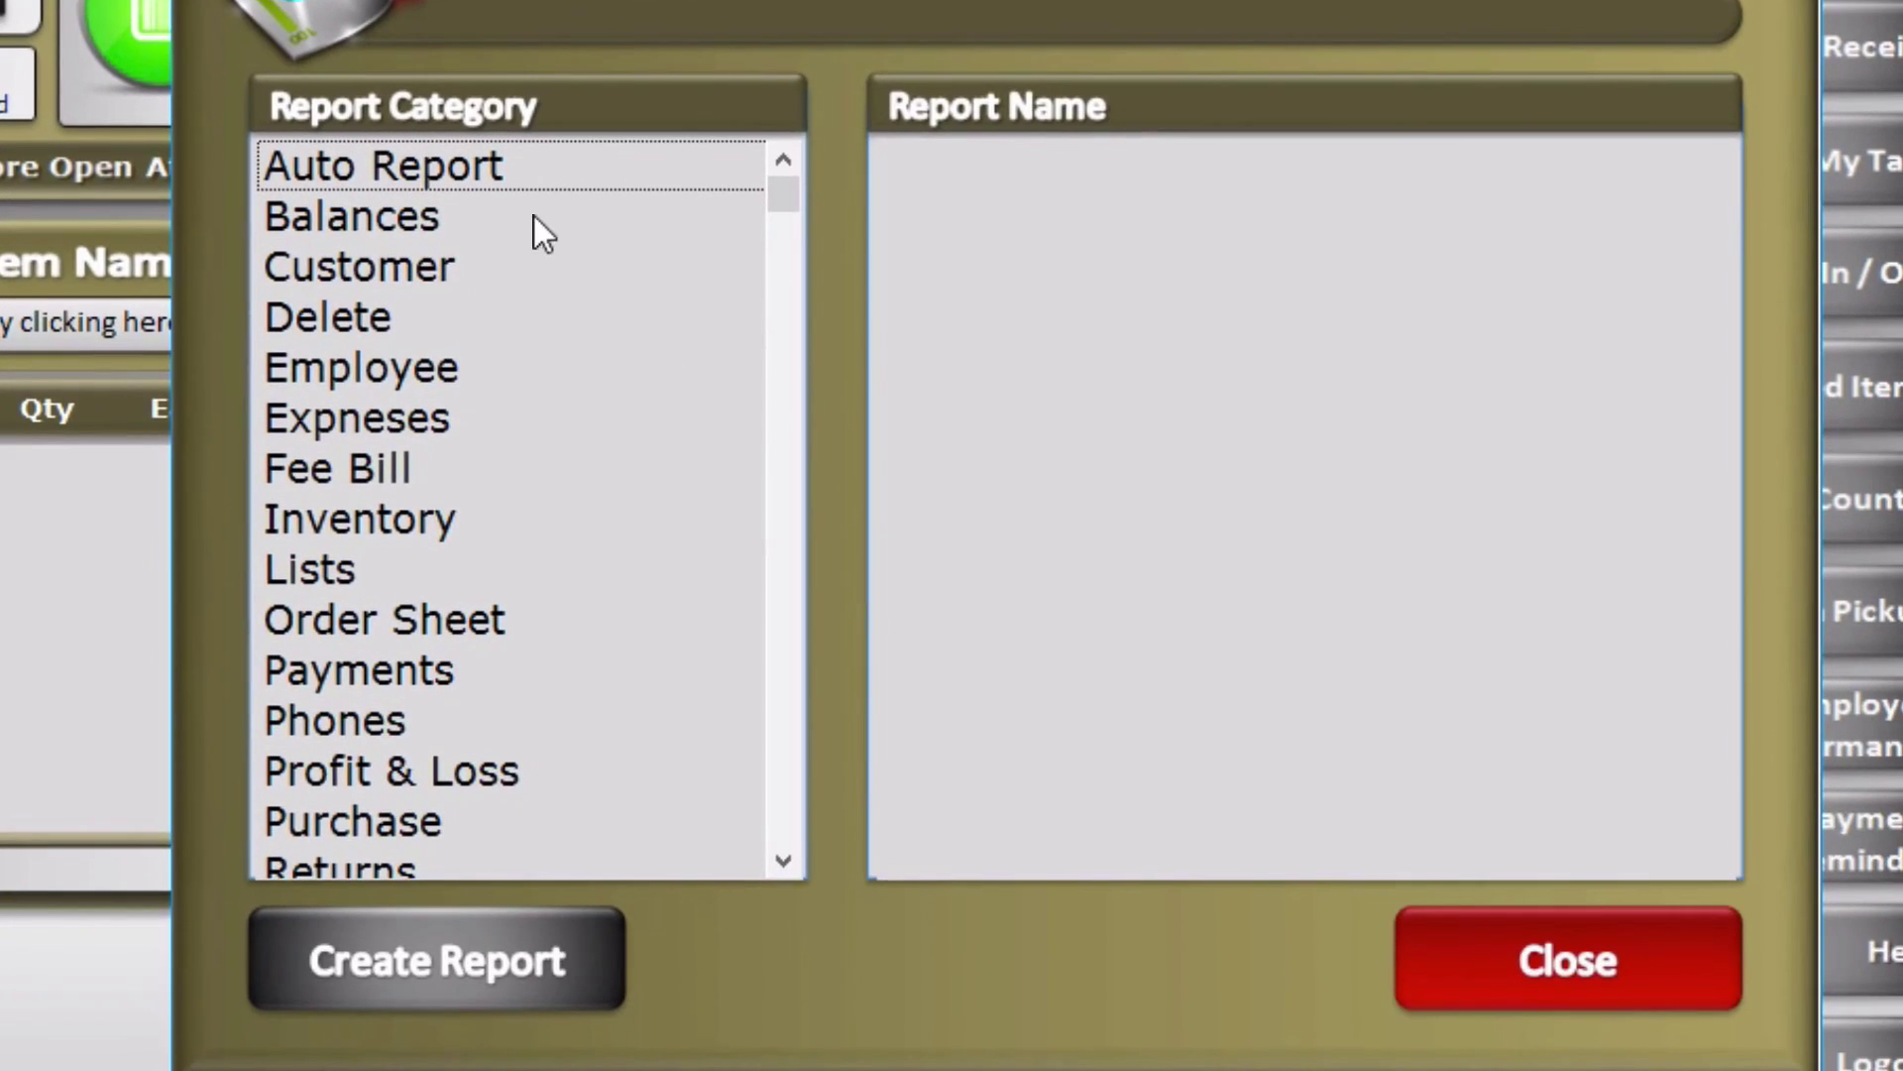
pyautogui.click(372, 577)
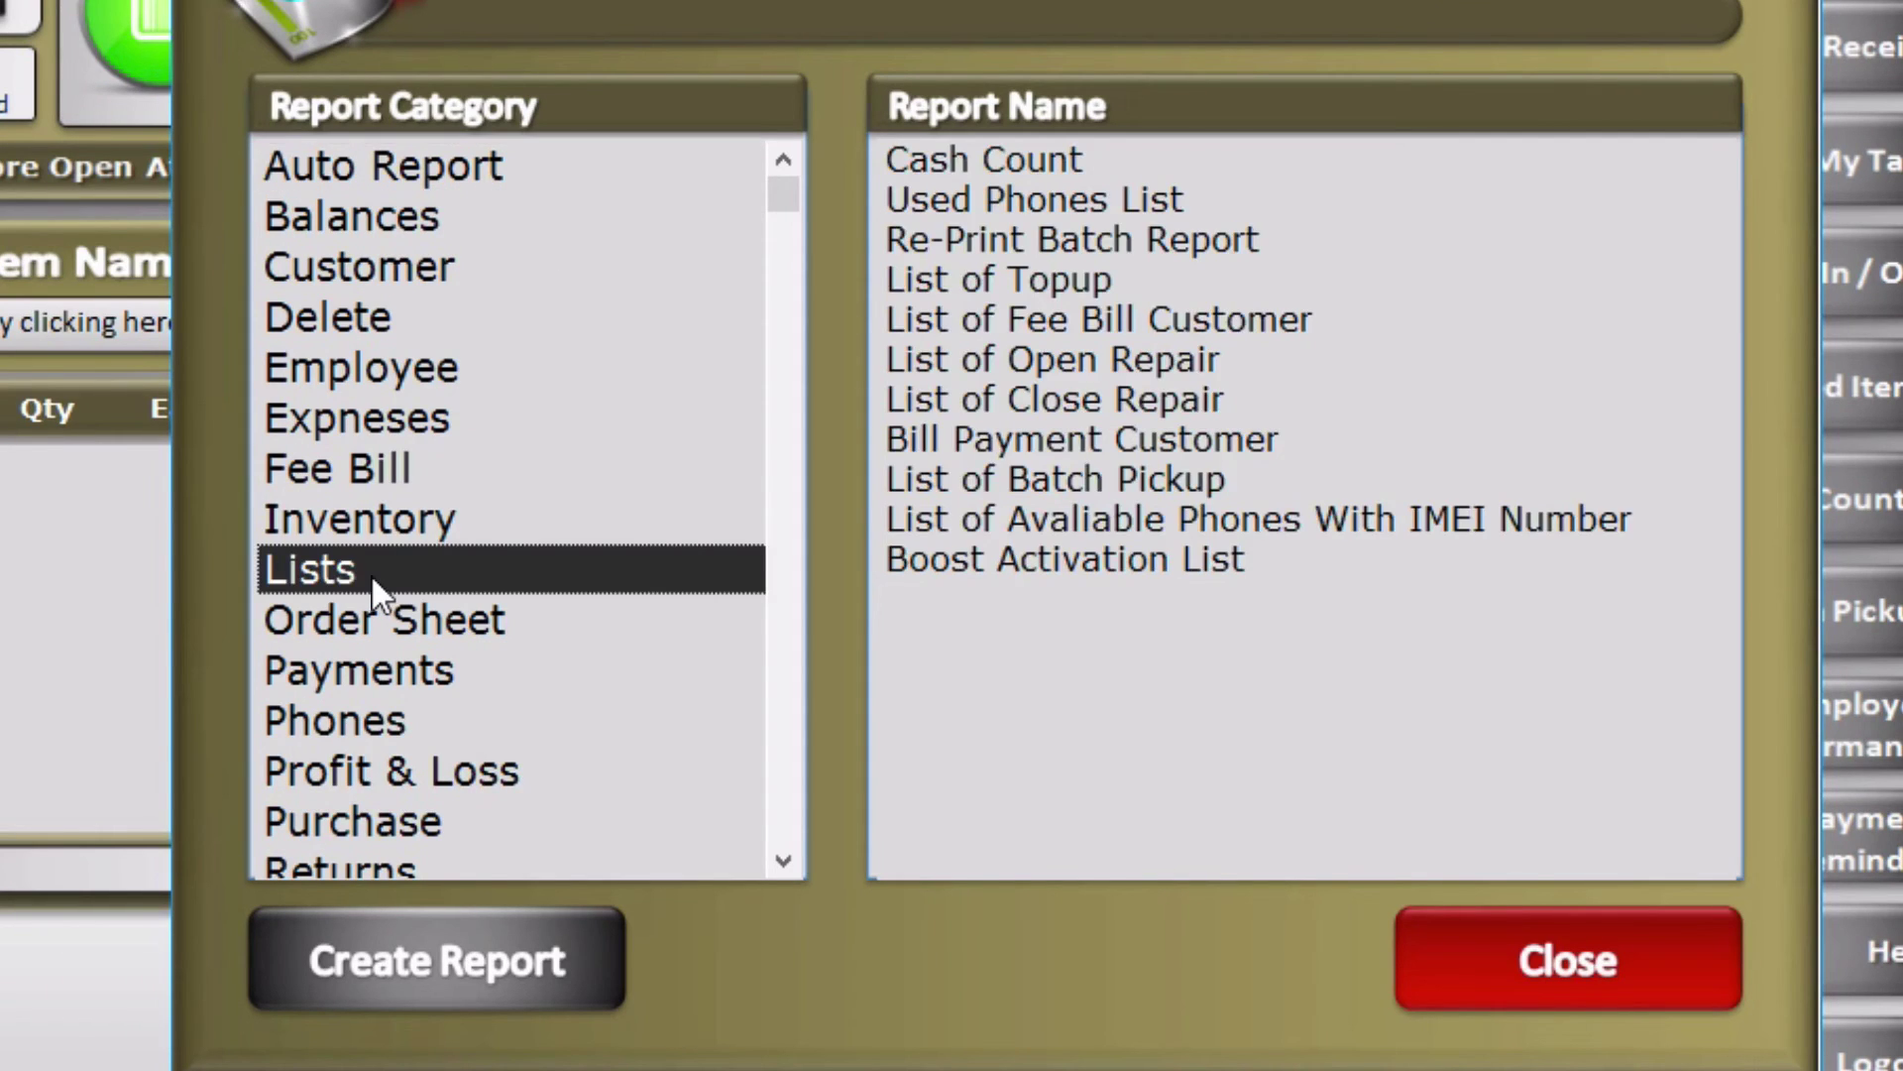
pyautogui.click(949, 569)
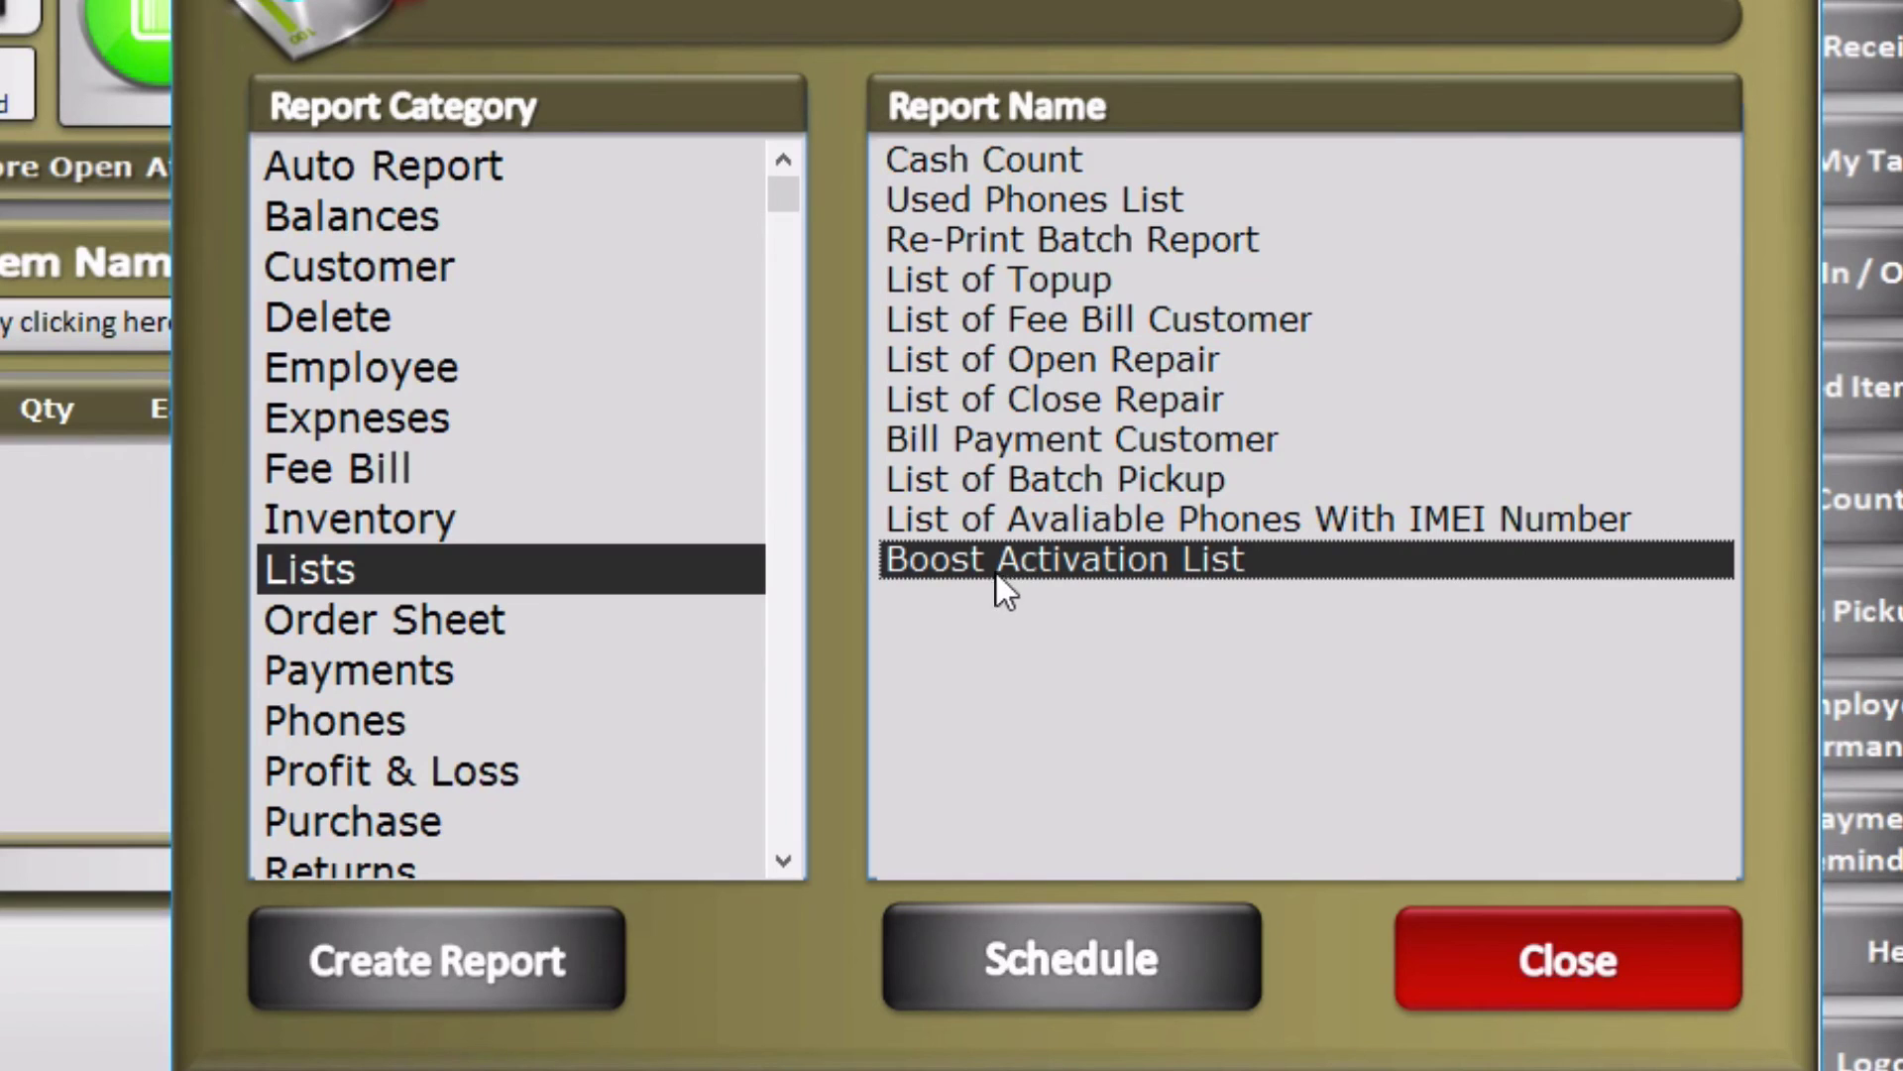
pyautogui.click(510, 957)
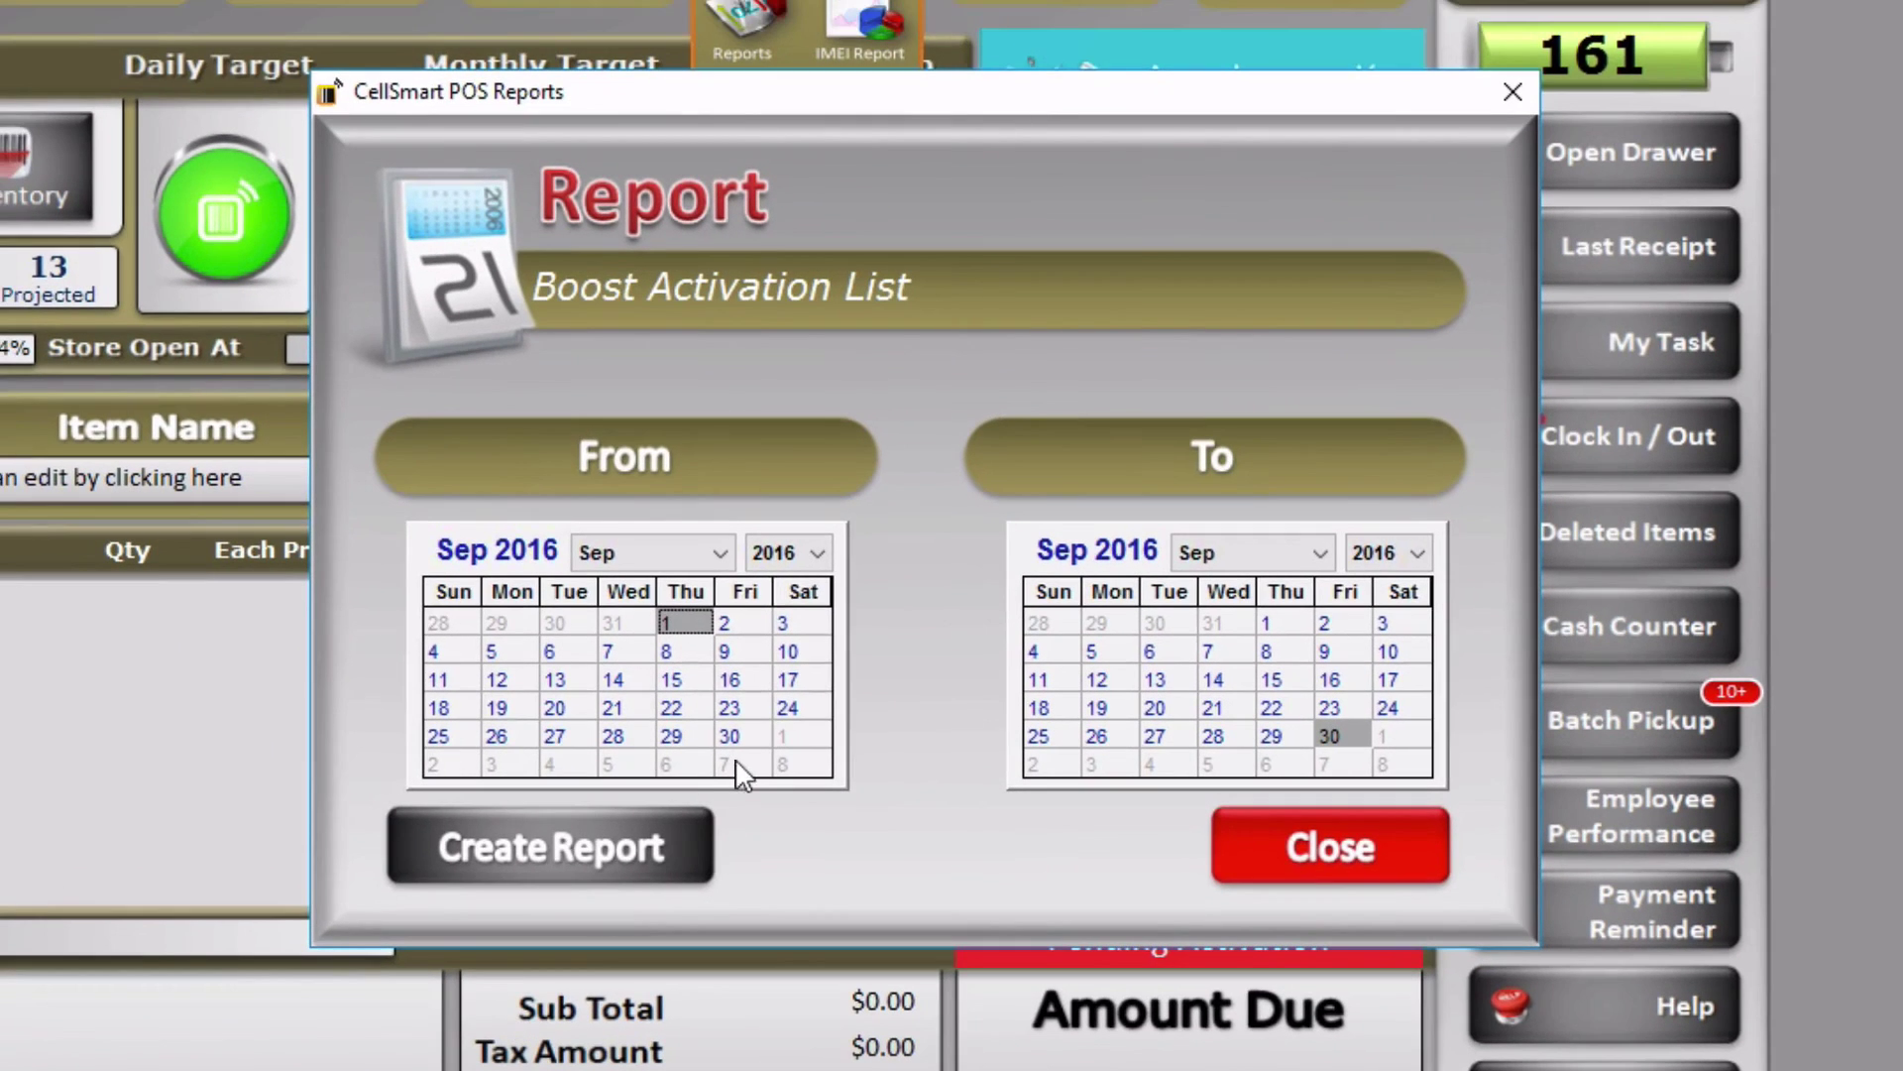
pyautogui.click(582, 843)
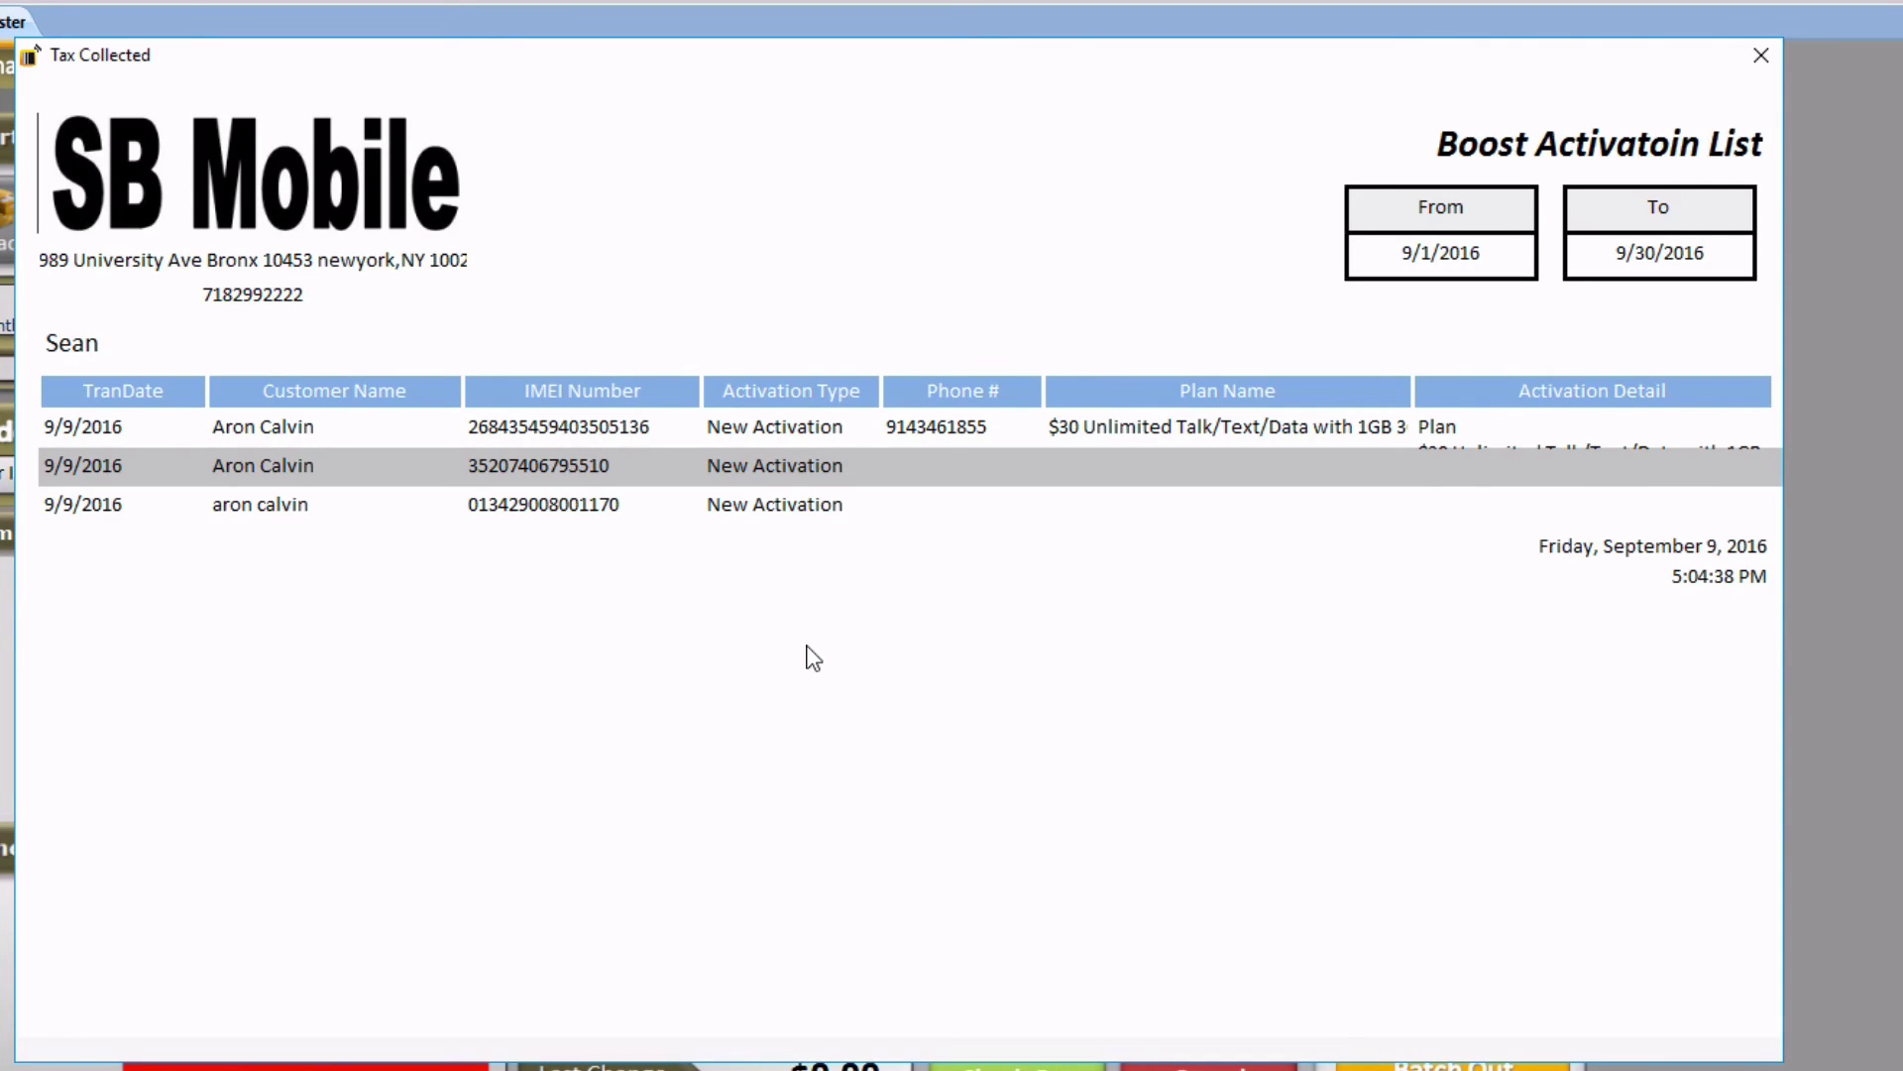
# Step: Open the first activation's receipt, check its $30 Unlimited plan name, then close it
pyautogui.doubleClick(954, 436)
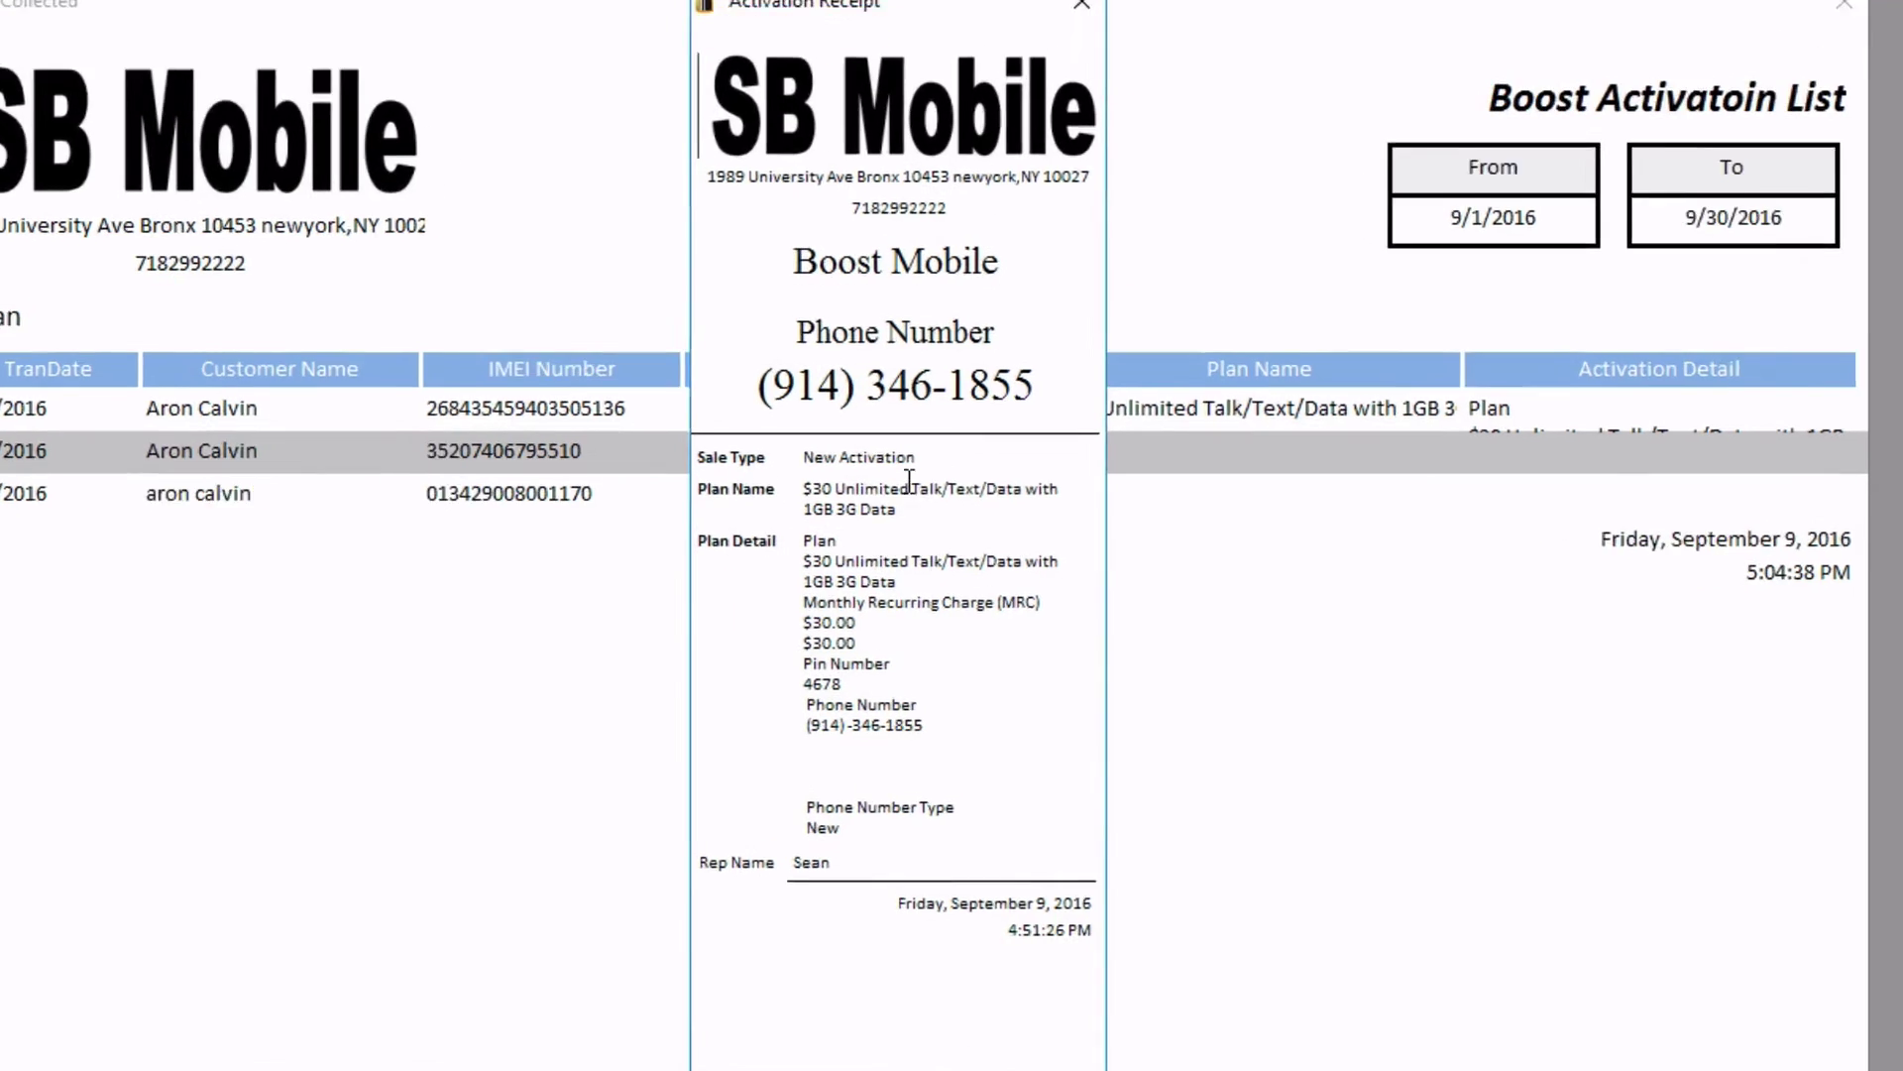
pyautogui.moveTo(788, 437); pyautogui.dragTo(926, 466)
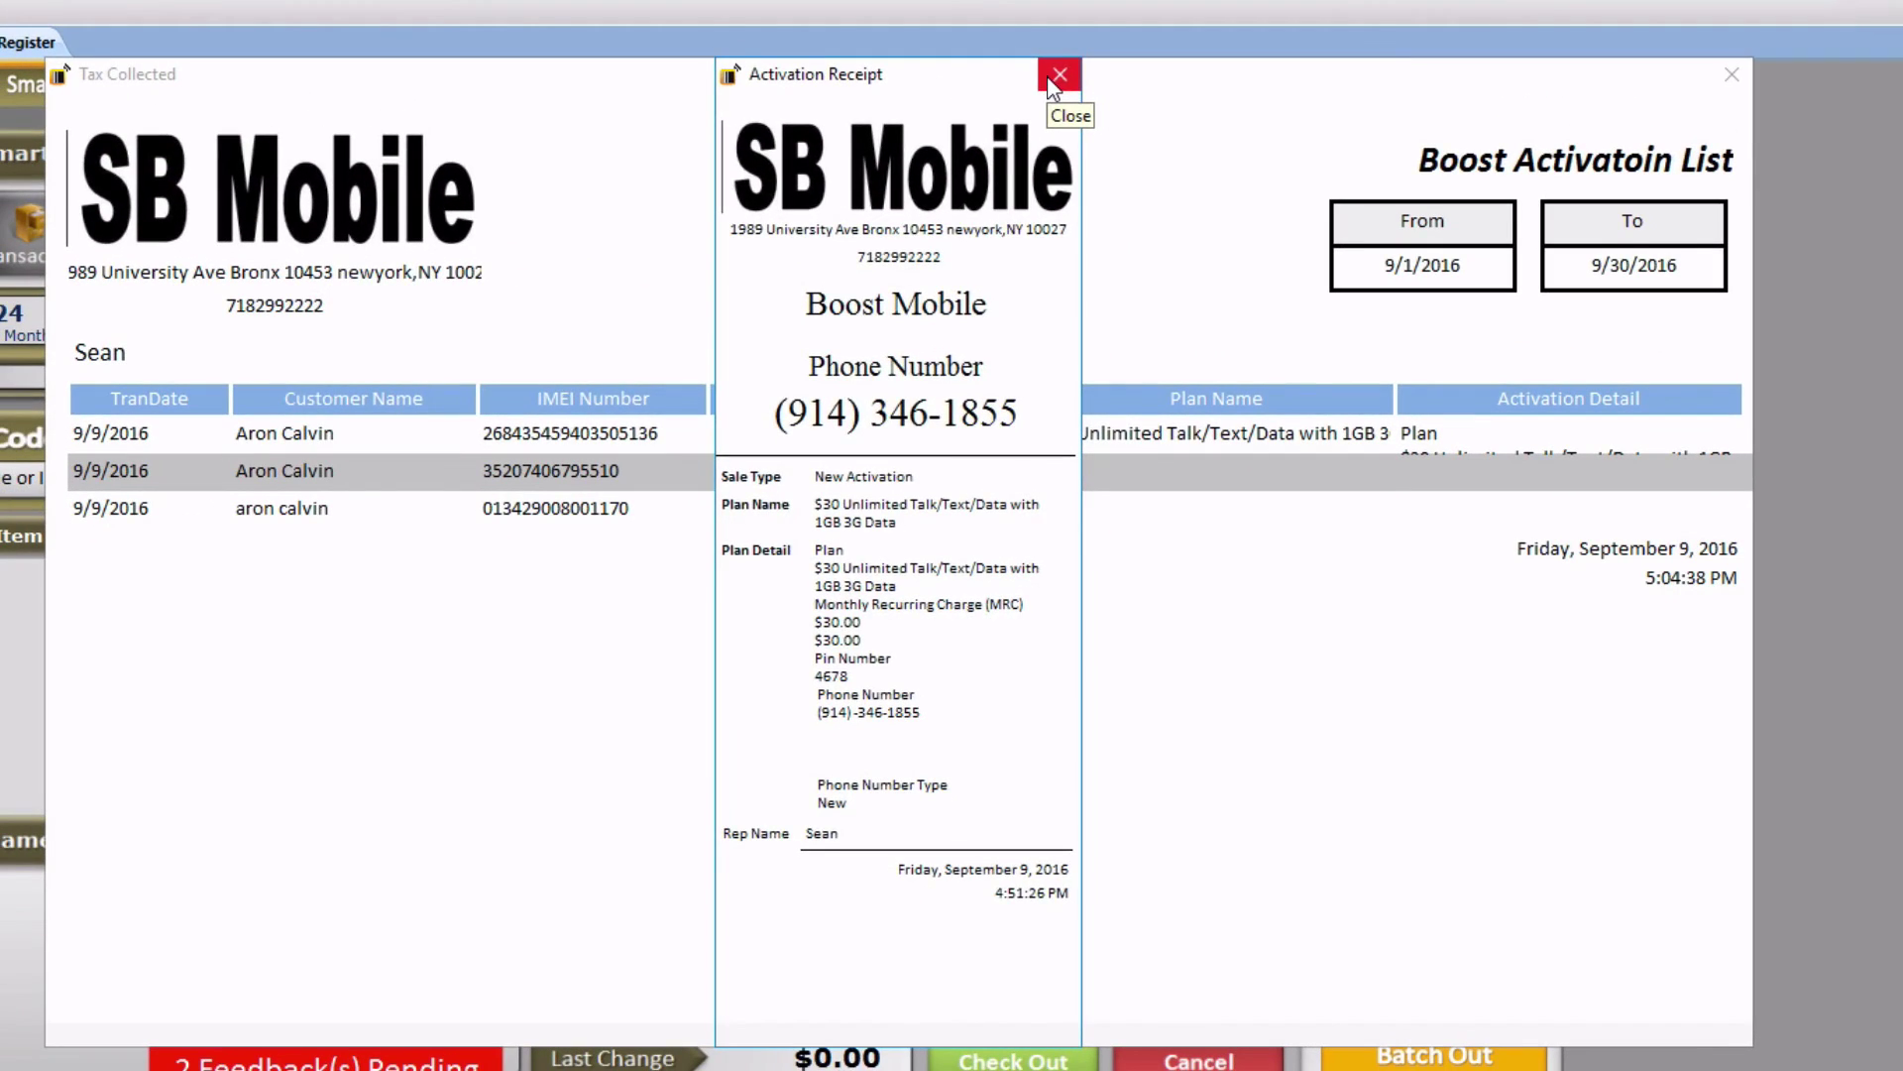
pyautogui.click(1058, 77)
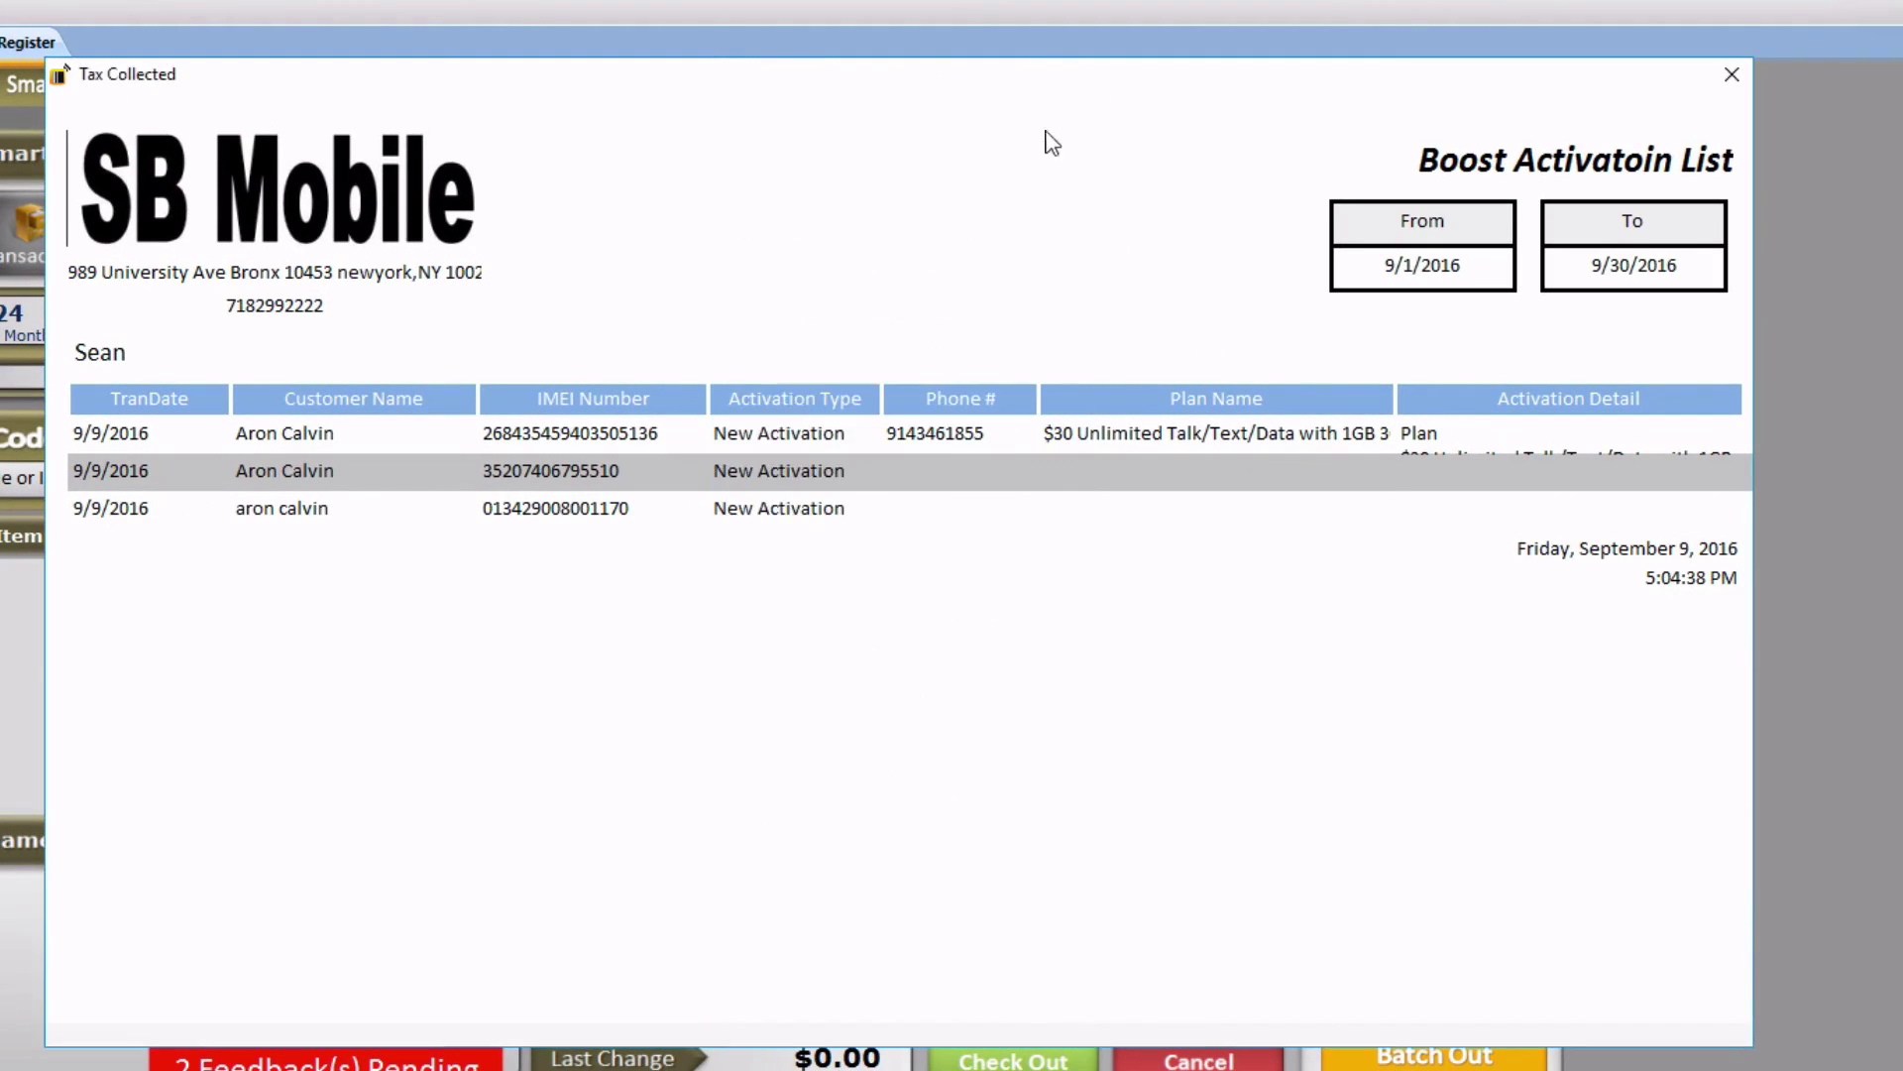